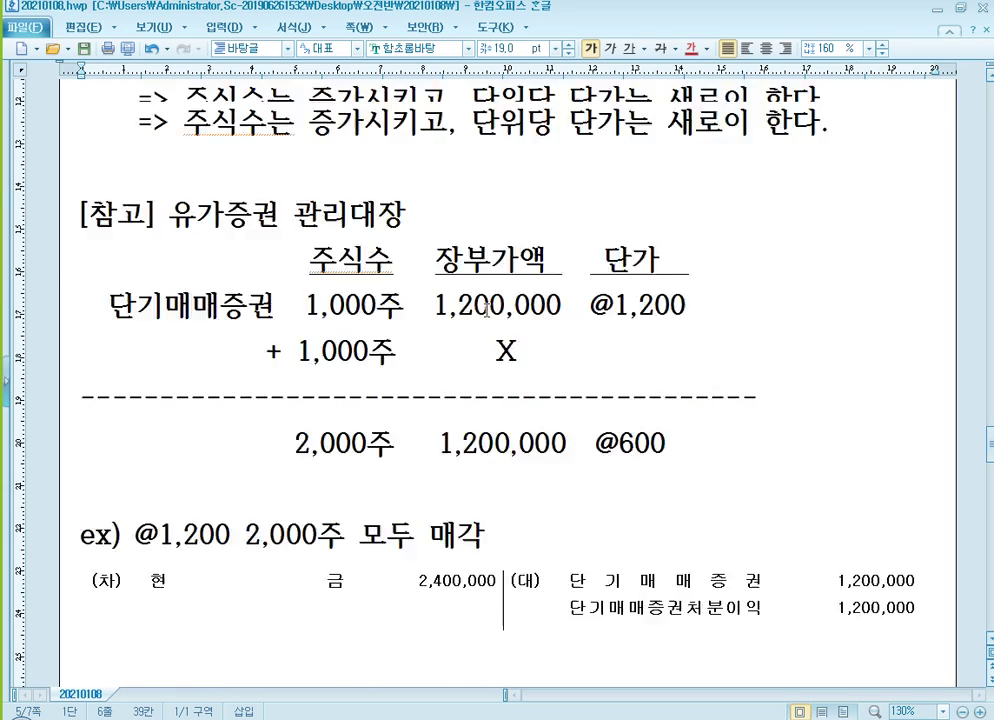
Colour the 미교부주식배당금 account and its 1,000,000 amount red in the issuing company's entry under [결의일]
{"action": "scroll", "coordinate": [517, 311], "scroll_direction": "up", "scroll_amount": 5}
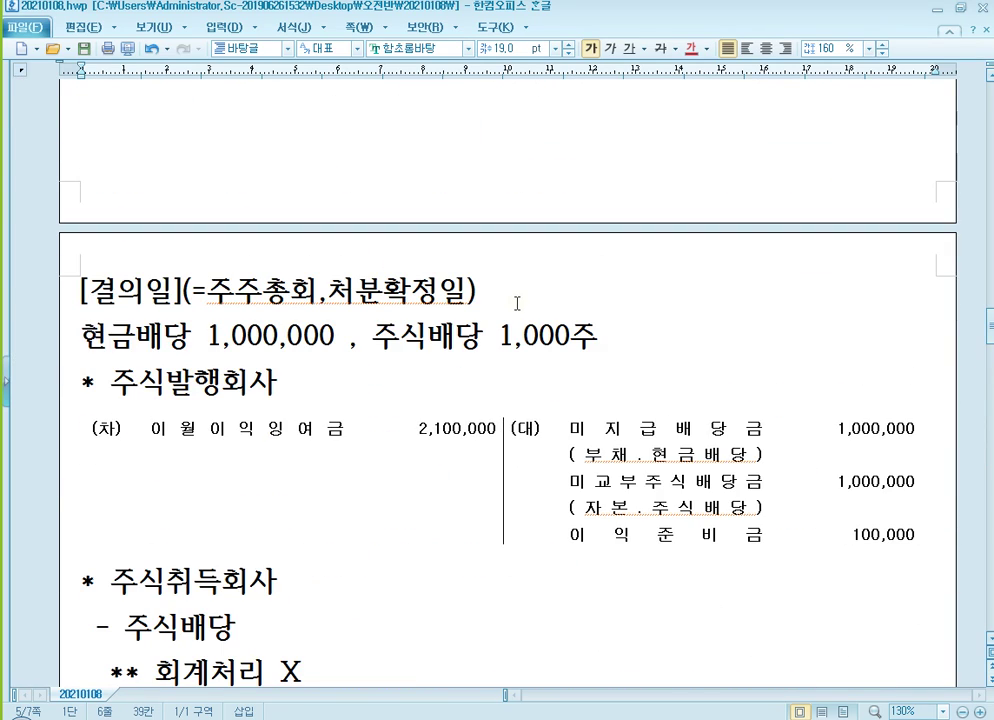
{"action": "scroll", "coordinate": [517, 305], "scroll_direction": "up", "scroll_amount": 1}
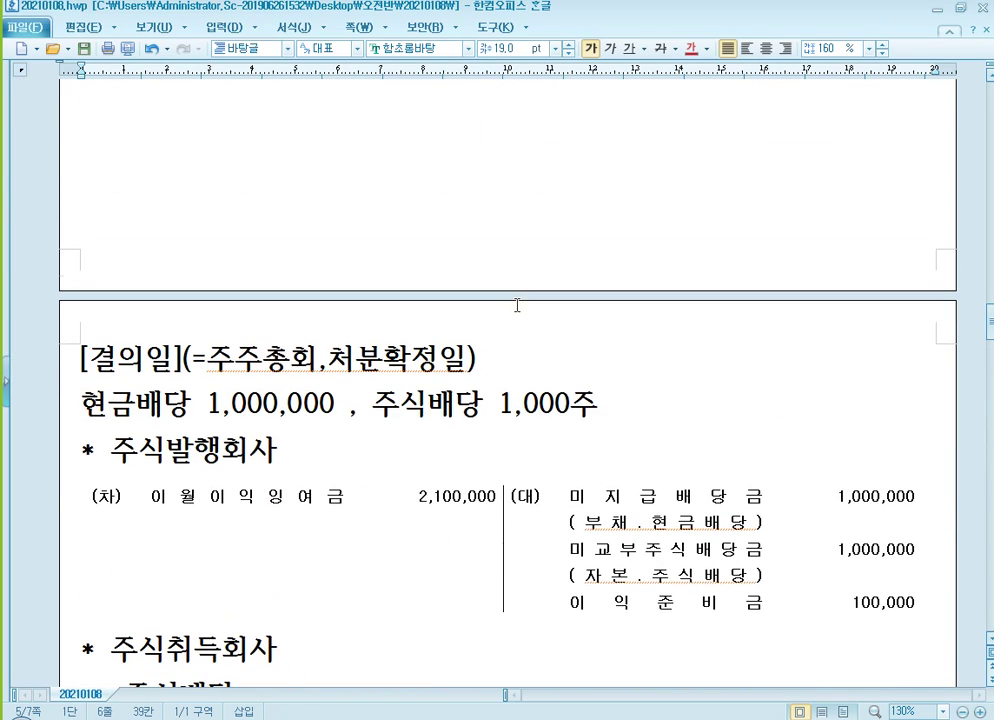
{"action": "scroll", "coordinate": [517, 305], "scroll_direction": "down", "scroll_amount": 3}
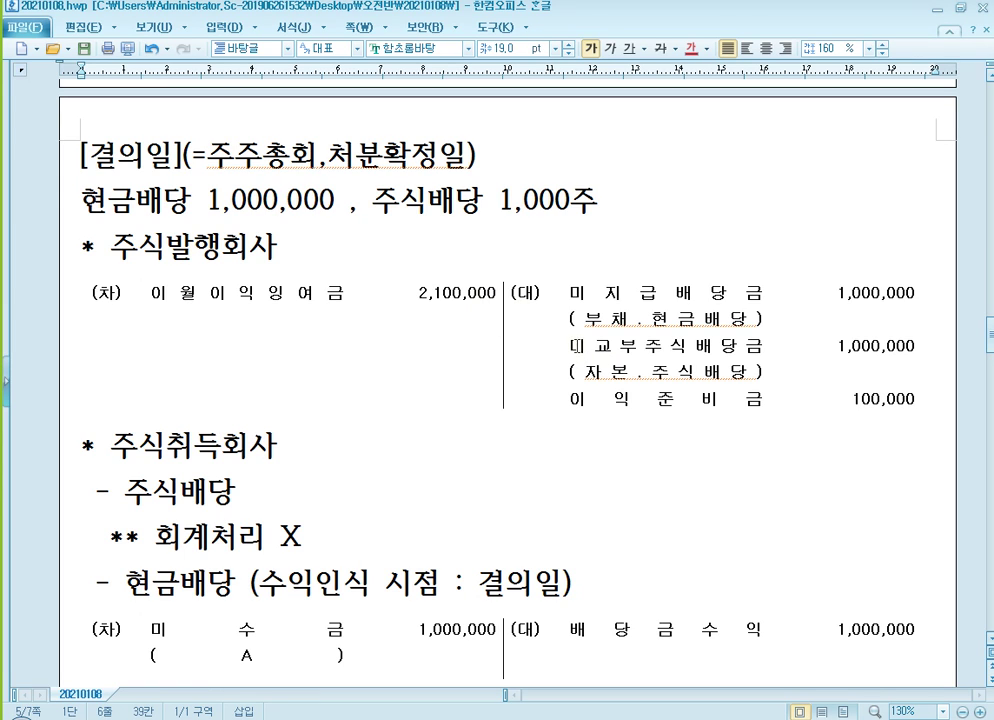
{"action": "left_click_drag", "start_coordinate": [571, 346], "coordinate": [763, 346]}
{"action": "left_click", "coordinate": [690, 48]}
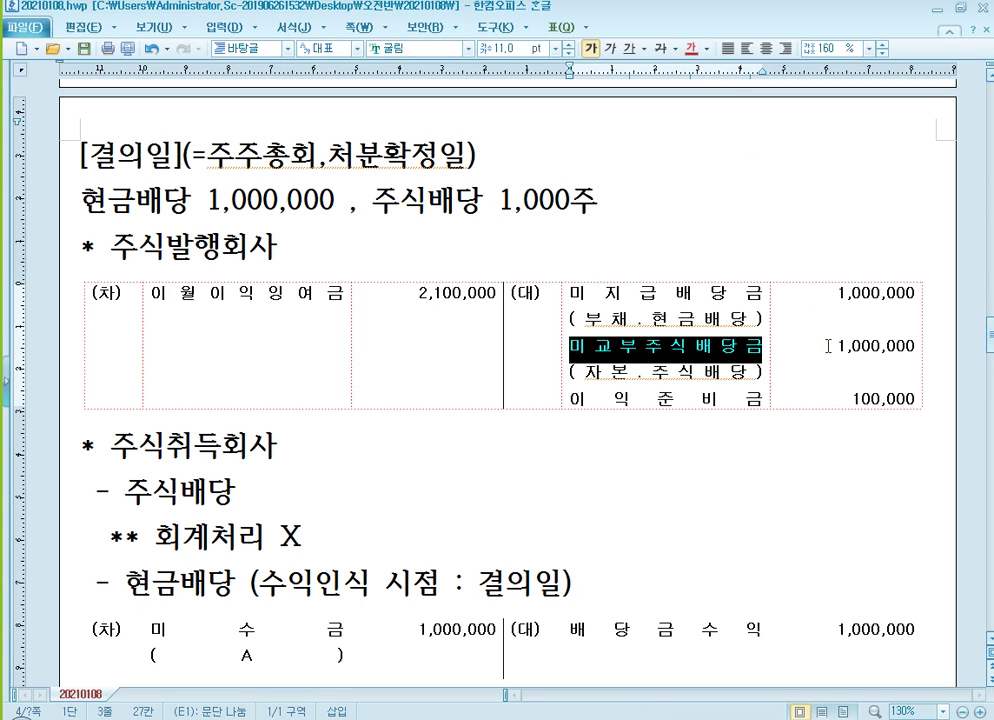
{"action": "left_click_drag", "start_coordinate": [830, 346], "coordinate": [915, 346]}
{"action": "left_click", "coordinate": [690, 48]}
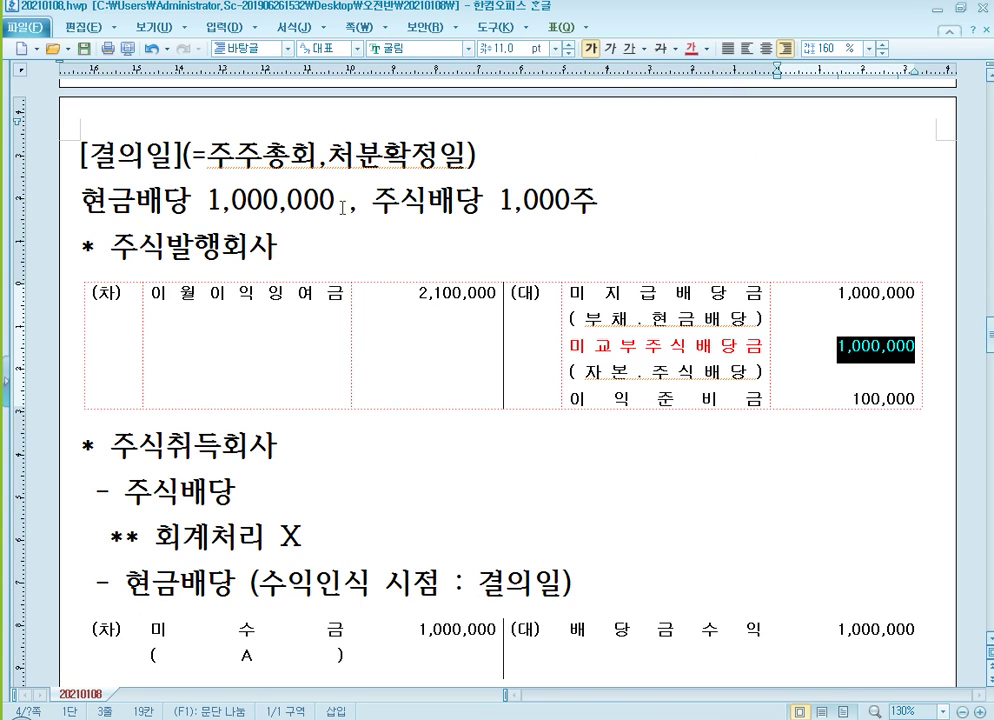
Colour the debit account 이월이익잉여금 red in the same issuing company entry
{"action": "left_click_drag", "start_coordinate": [152, 292], "coordinate": [343, 292]}
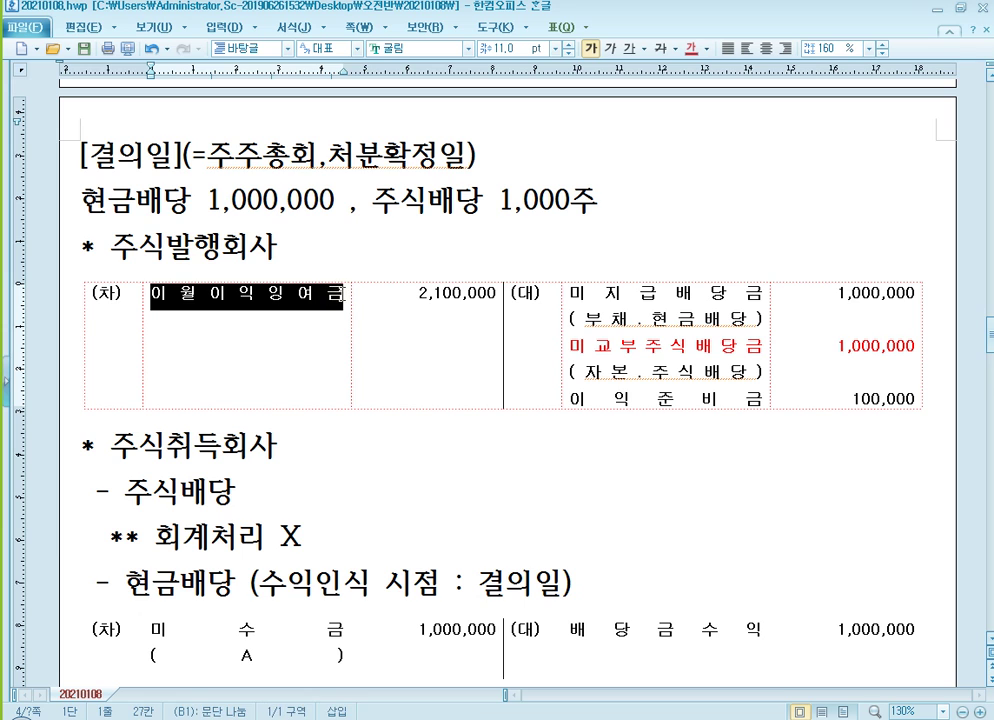
{"action": "left_click", "coordinate": [688, 49]}
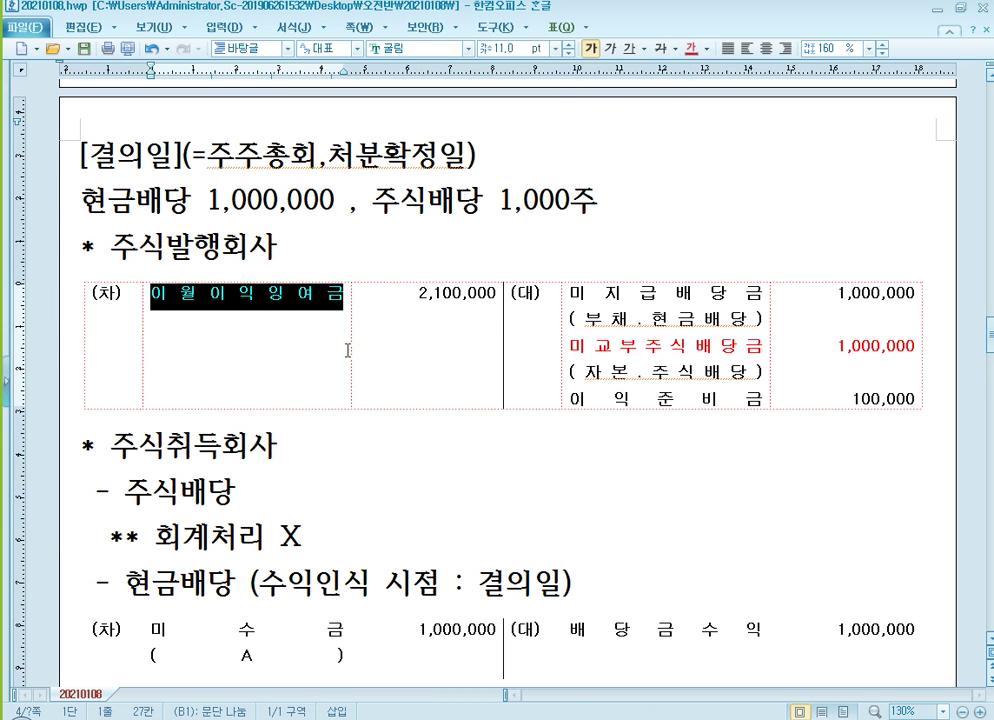
{"action": "scroll", "coordinate": [333, 396], "scroll_direction": "down", "scroll_amount": 3}
{"action": "scroll", "coordinate": [333, 396], "scroll_direction": "up", "scroll_amount": 2}
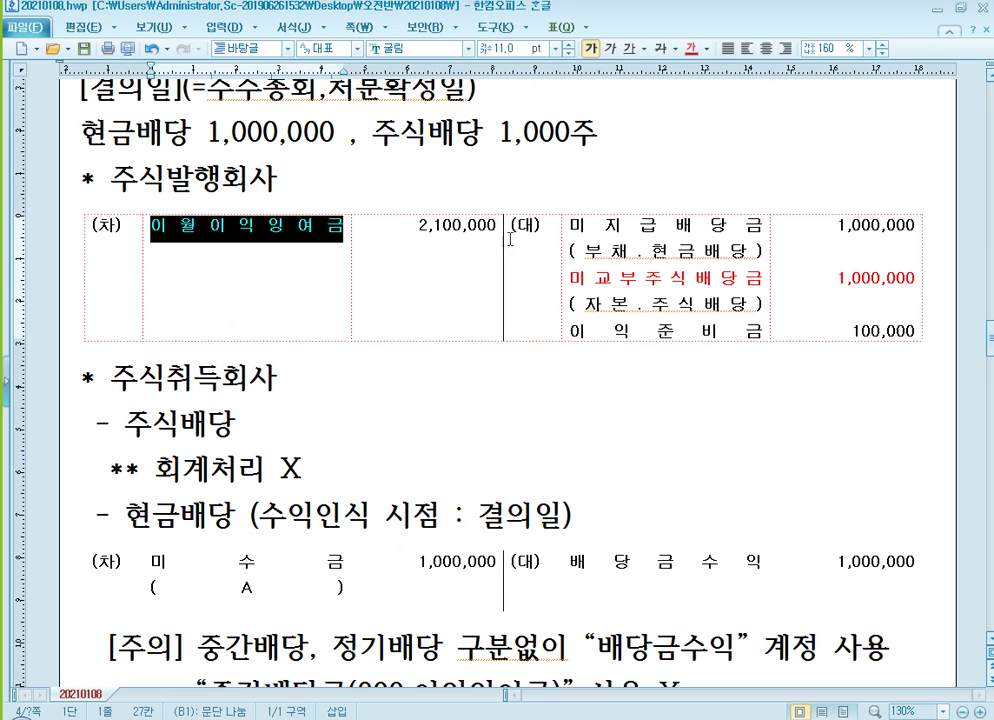
{"action": "left_click", "coordinate": [426, 229]}
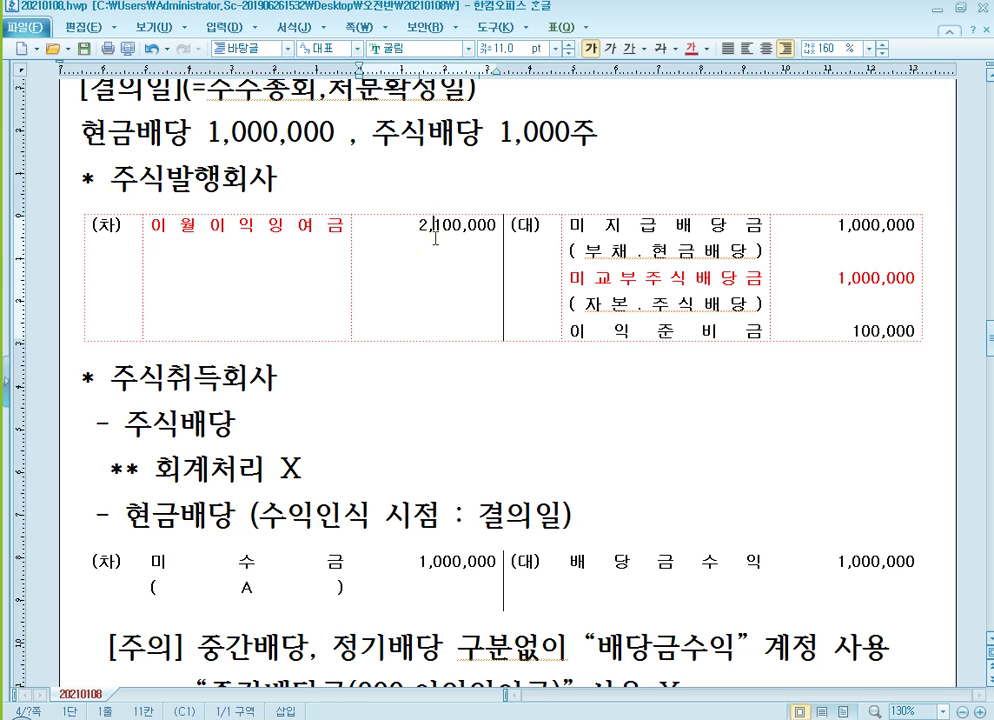
{"action": "left_click", "coordinate": [597, 278]}
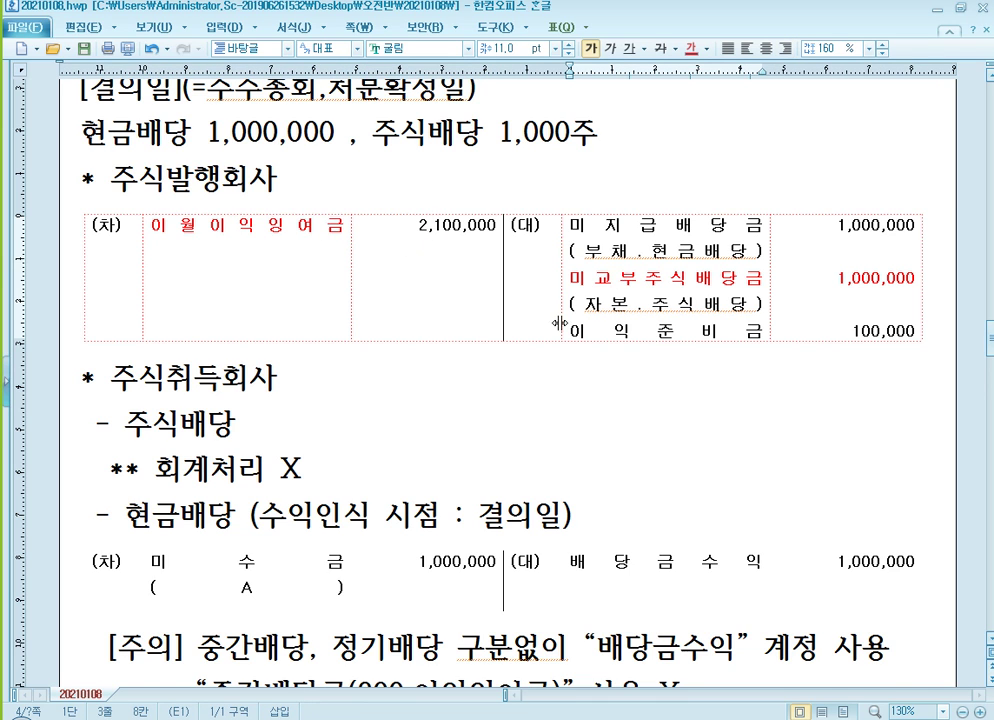
Colour the 미교부주식배당금 and 자본금 accounts and both 1,000,000 amounts red in the [주식배당 실시] issuing company entry
{"action": "scroll", "coordinate": [565, 325], "scroll_direction": "down", "scroll_amount": 8}
{"action": "scroll", "coordinate": [545, 326], "scroll_direction": "down", "scroll_amount": 2}
{"action": "scroll", "coordinate": [540, 326], "scroll_direction": "down", "scroll_amount": 7}
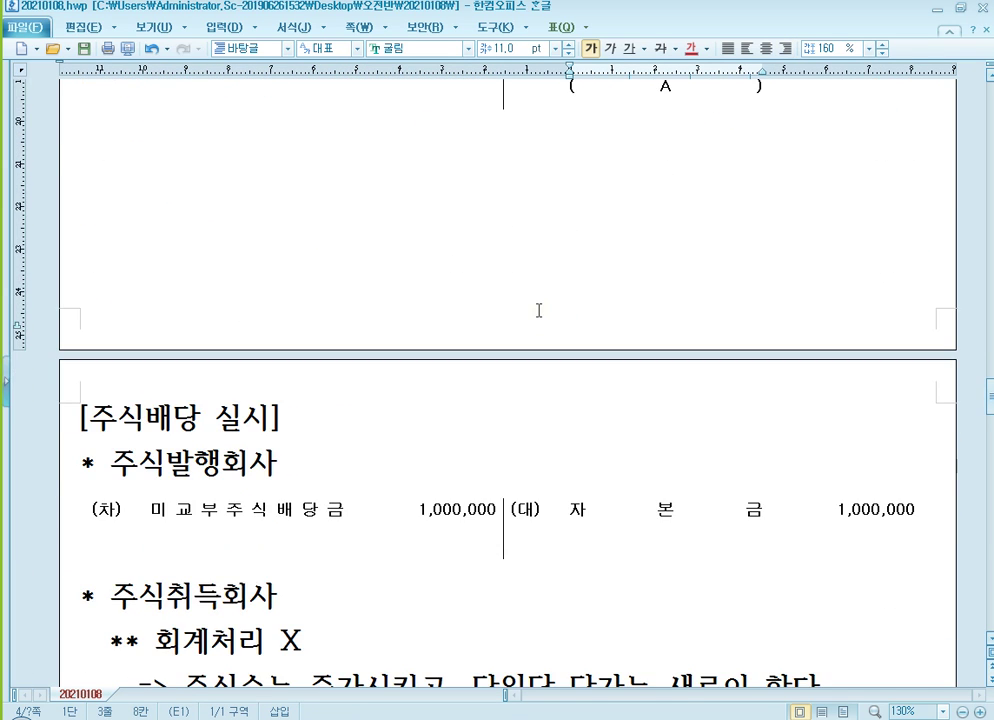
{"action": "left_click_drag", "start_coordinate": [158, 305], "coordinate": [427, 326]}
{"action": "left_click", "coordinate": [691, 48]}
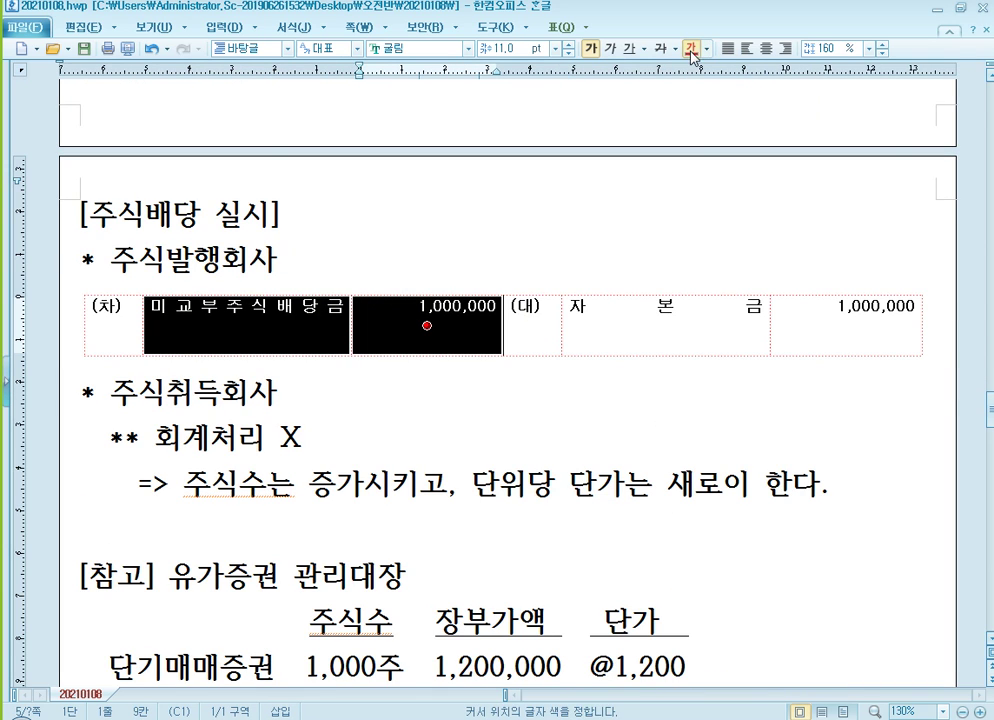
{"action": "left_click_drag", "start_coordinate": [628, 303], "coordinate": [845, 326]}
{"action": "left_click", "coordinate": [691, 48]}
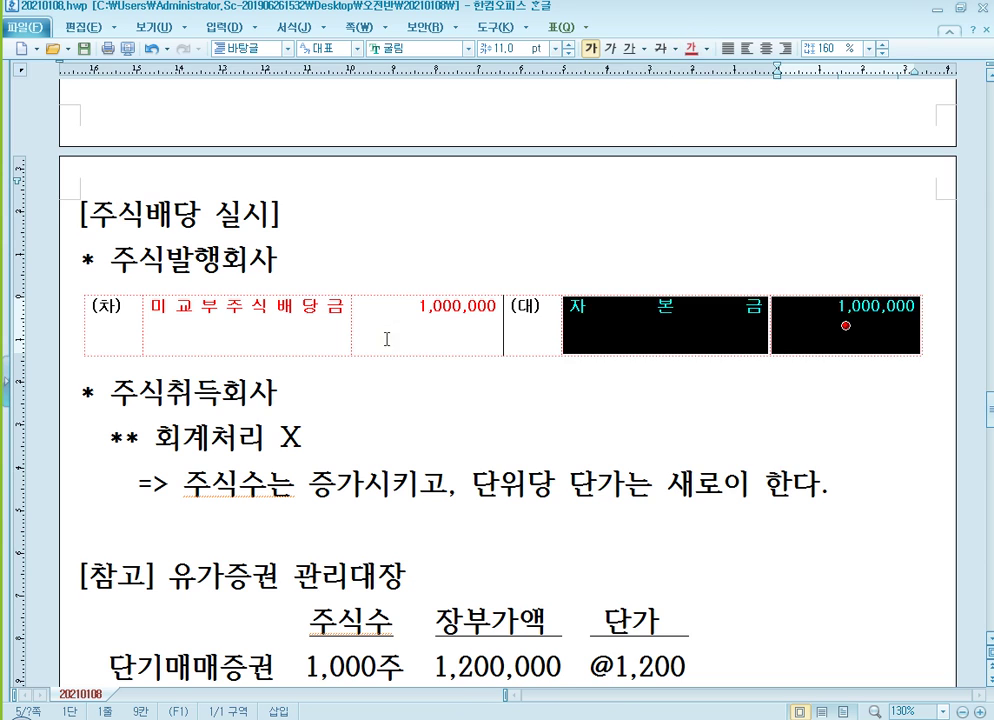
{"action": "left_click", "coordinate": [380, 335]}
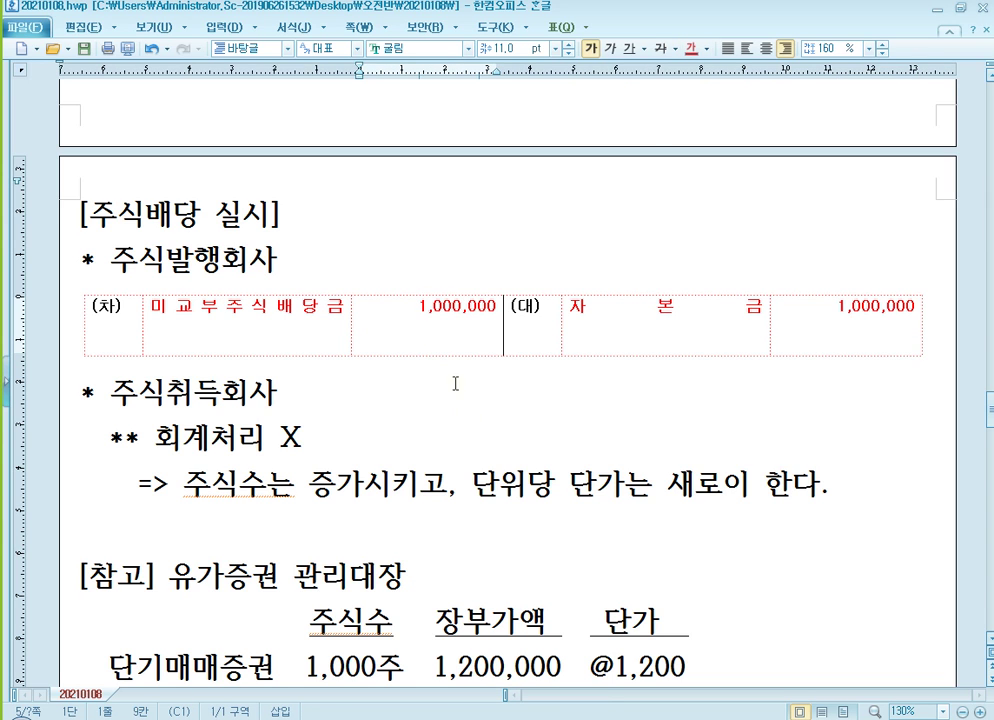
Insert a run of blank lines at the start of page 6, above the empty (차)/(대) entry table
{"action": "scroll", "coordinate": [446, 373], "scroll_direction": "down", "scroll_amount": 15}
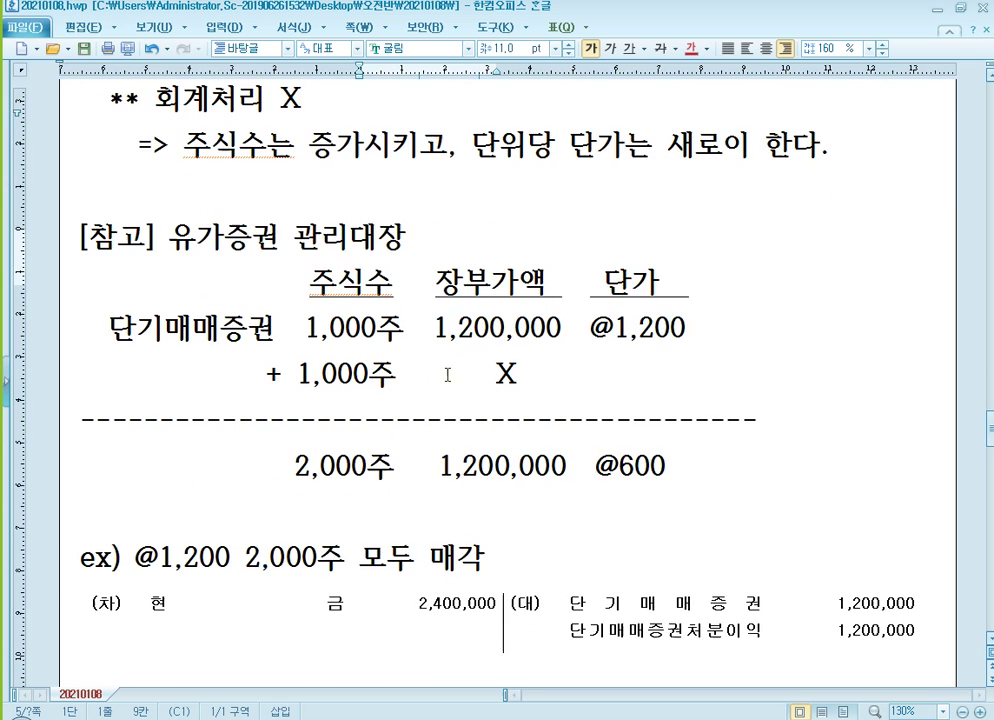
{"action": "scroll", "coordinate": [448, 354], "scroll_direction": "down", "scroll_amount": 3}
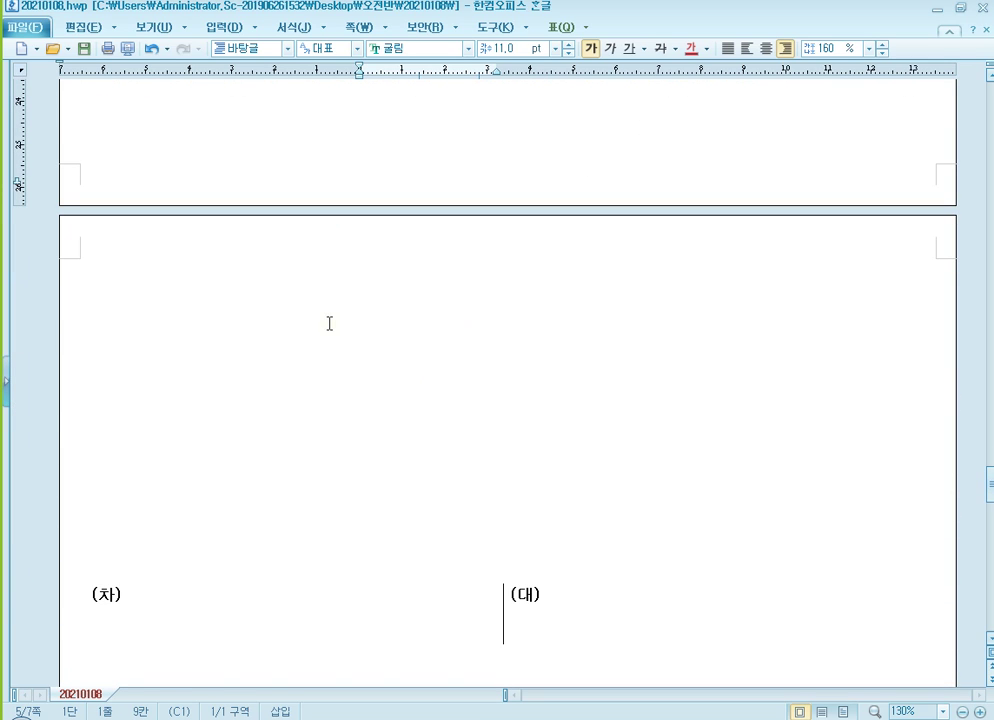
{"action": "left_click", "coordinate": [230, 283]}
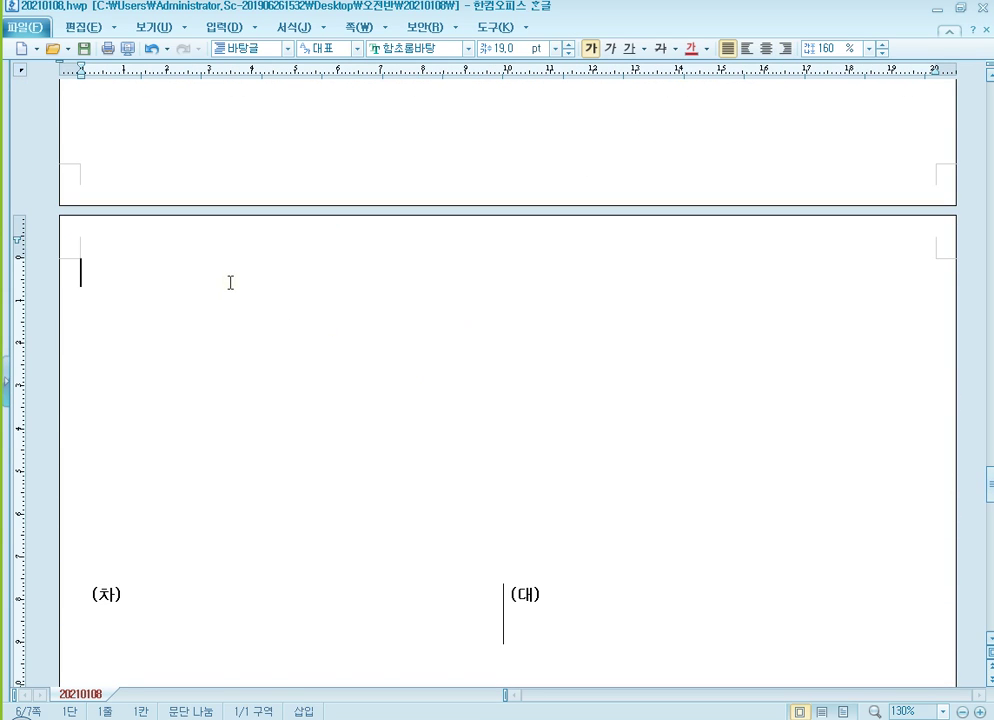
{"action": "key", "text": "Return"}
{"action": "key", "text": "Return"}
{"action": "key", "text": "Return"}
{"action": "key", "text": "Return"}
{"action": "key", "text": "Return"}
{"action": "key", "text": "Return"}
{"action": "key", "text": "Return"}
{"action": "key", "text": "Return"}
{"action": "key", "text": "Return"}
{"action": "key", "text": "Return"}
{"action": "key", "text": "Return"}
{"action": "key", "text": "Return"}
{"action": "key", "text": "Return"}
{"action": "key", "text": "Return"}
{"action": "key", "text": "Return"}
{"action": "key", "text": "Return"}
{"action": "key", "text": "Return"}
{"action": "key", "text": "Return"}
{"action": "key", "text": "Return"}
{"action": "key", "text": "Return"}
{"action": "key", "text": "Return"}
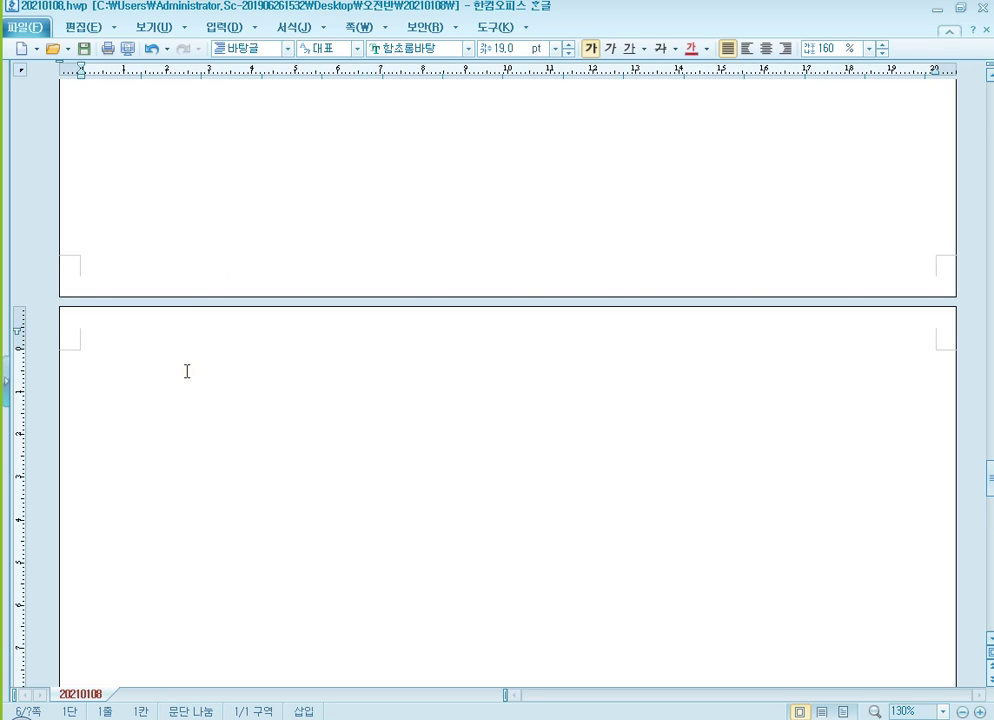
Add the heading "* 주식배당" at the top of page 6 and paste an empty (차)/(대) entry table below it
{"action": "type", "text": "* 주식배당"}
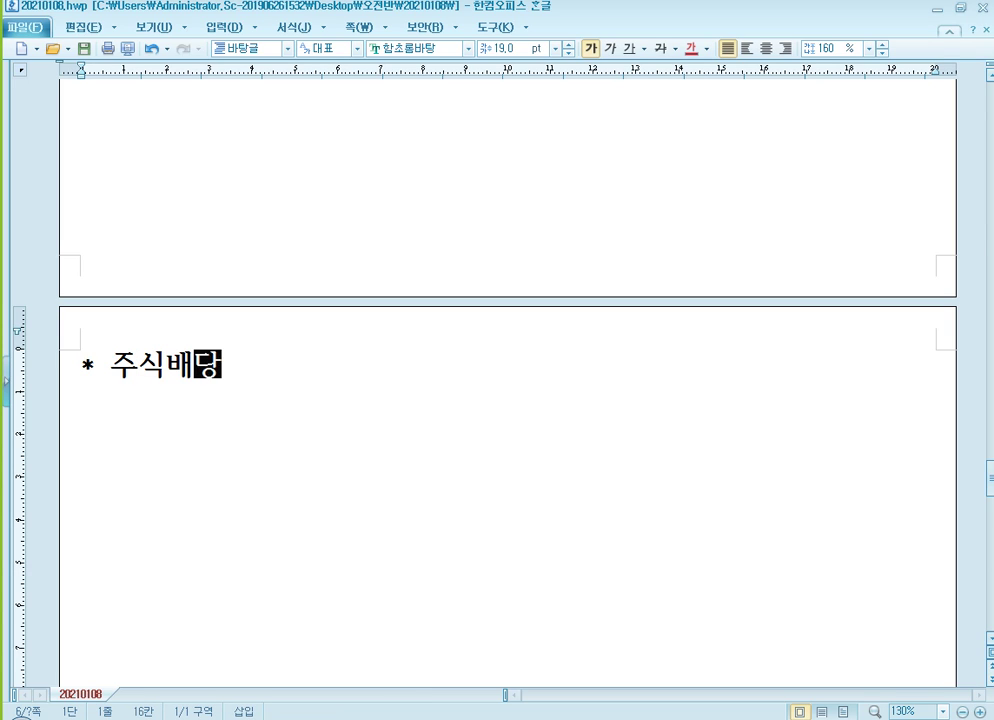
{"action": "key", "text": "Return"}
{"action": "key", "text": "ctrl+v"}
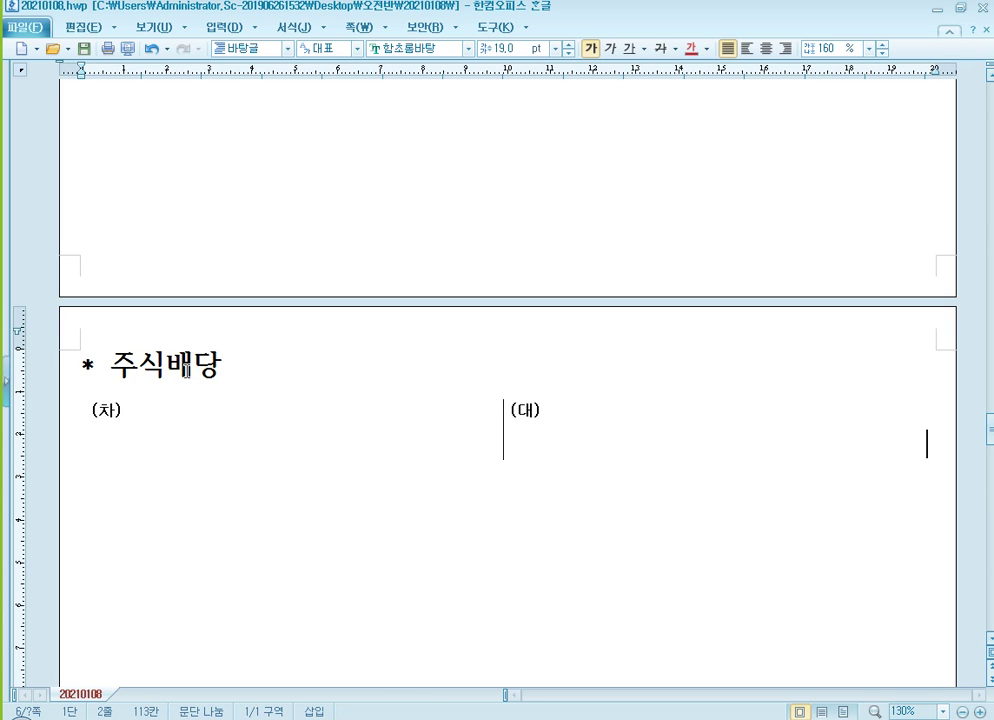
Fill the debit side of the pasted table with 이월이익잉여금 and 1,000,000
{"action": "left_click", "coordinate": [268, 427]}
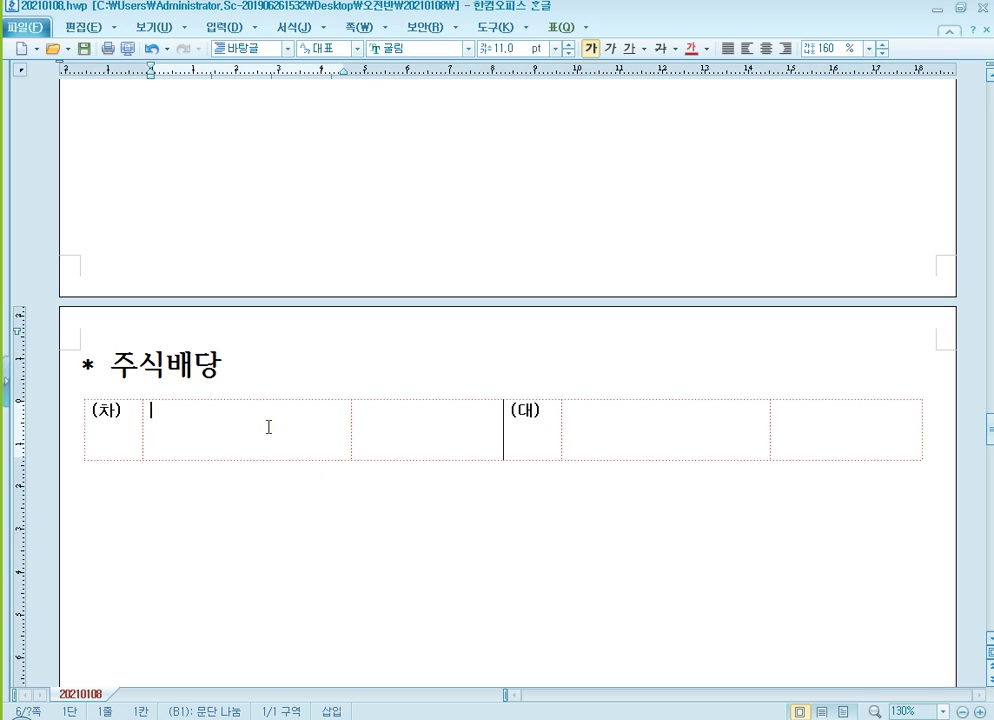
{"action": "type", "text": "이월이익잉역"}
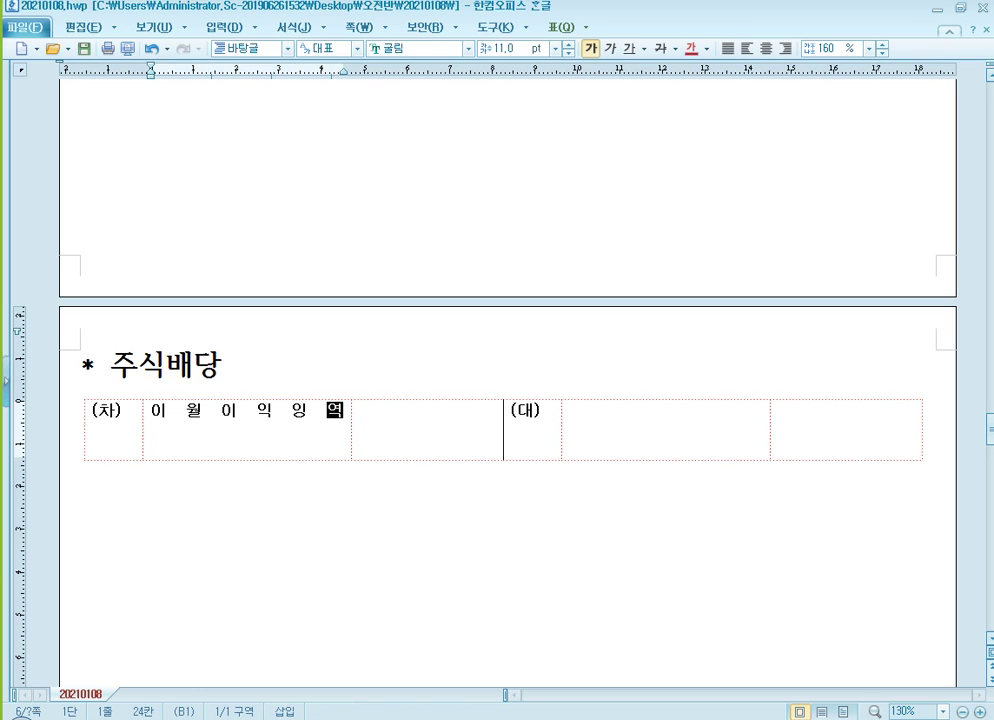
{"action": "type", "text": "금"}
{"action": "key", "text": "Tab"}
{"action": "type", "text": "1"}
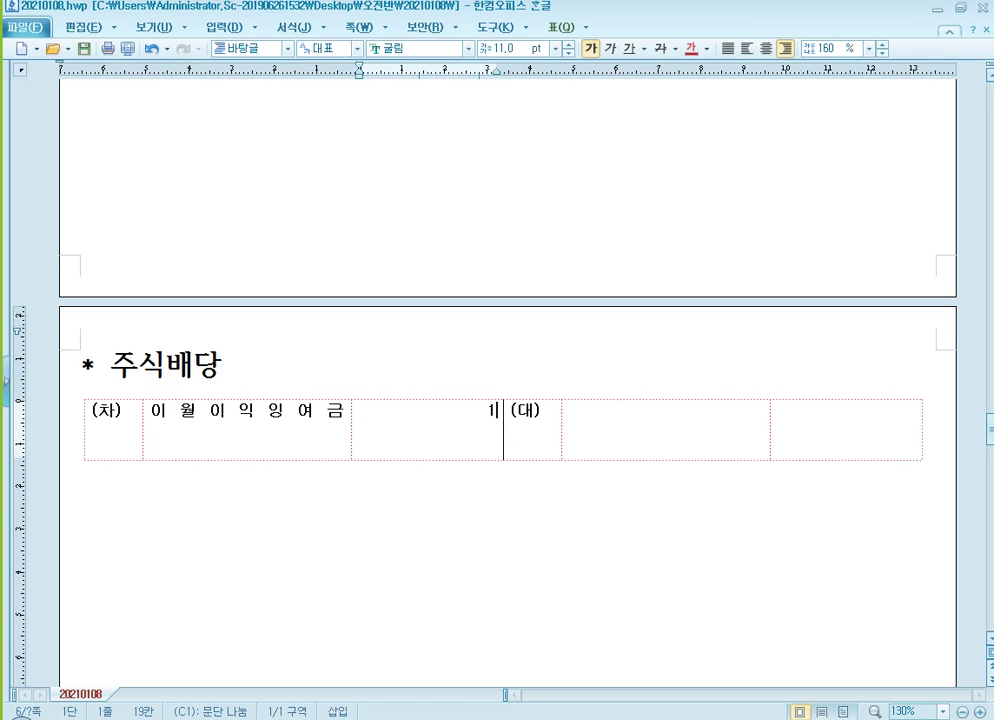
{"action": "type", "text": ",000,000"}
Fill the credit side of the first 주식배당 entry with 미교부주식배당금 and 1,000,000
{"action": "key", "text": "Tab"}
{"action": "key", "text": "Tab"}
{"action": "type", "text": "미교부주"}
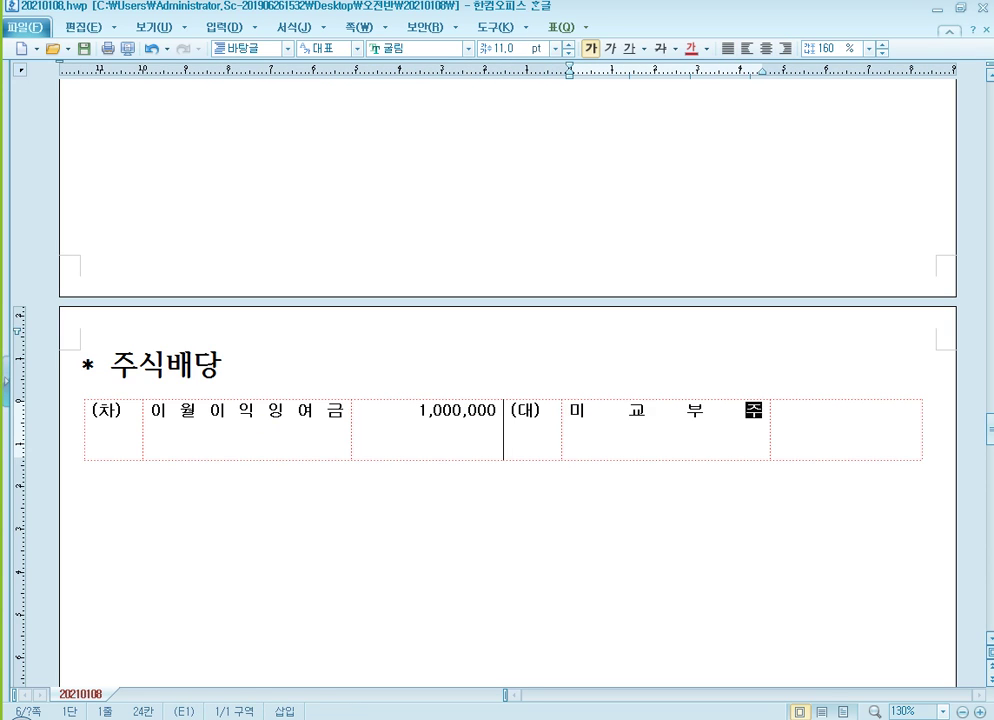
{"action": "type", "text": "식배당금"}
{"action": "key", "text": "Tab"}
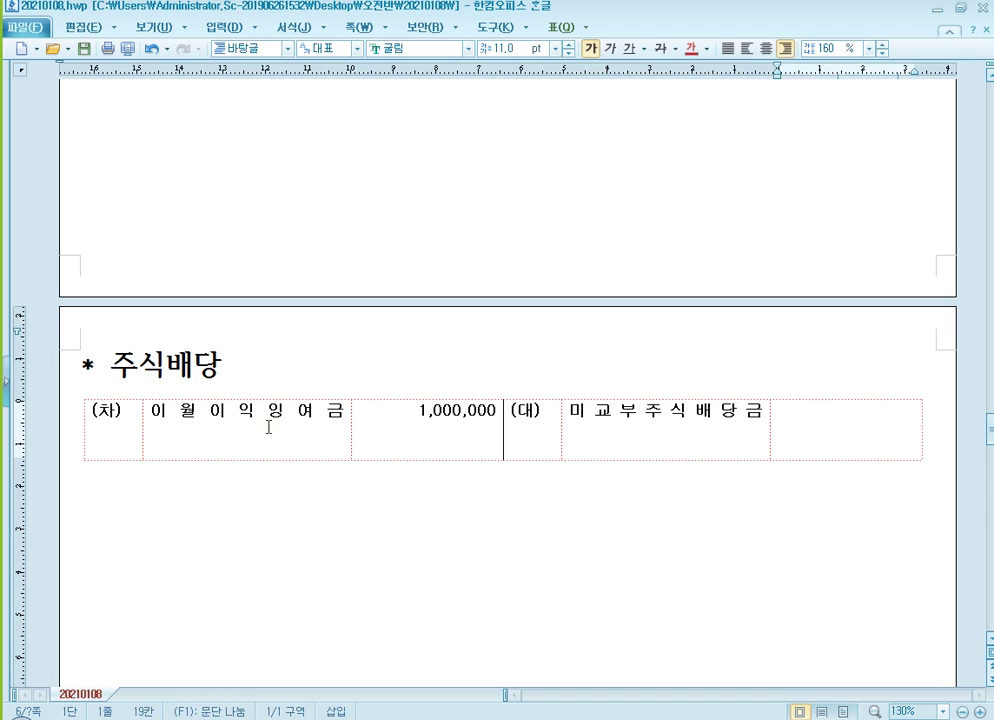
{"action": "type", "text": "1,000,000"}
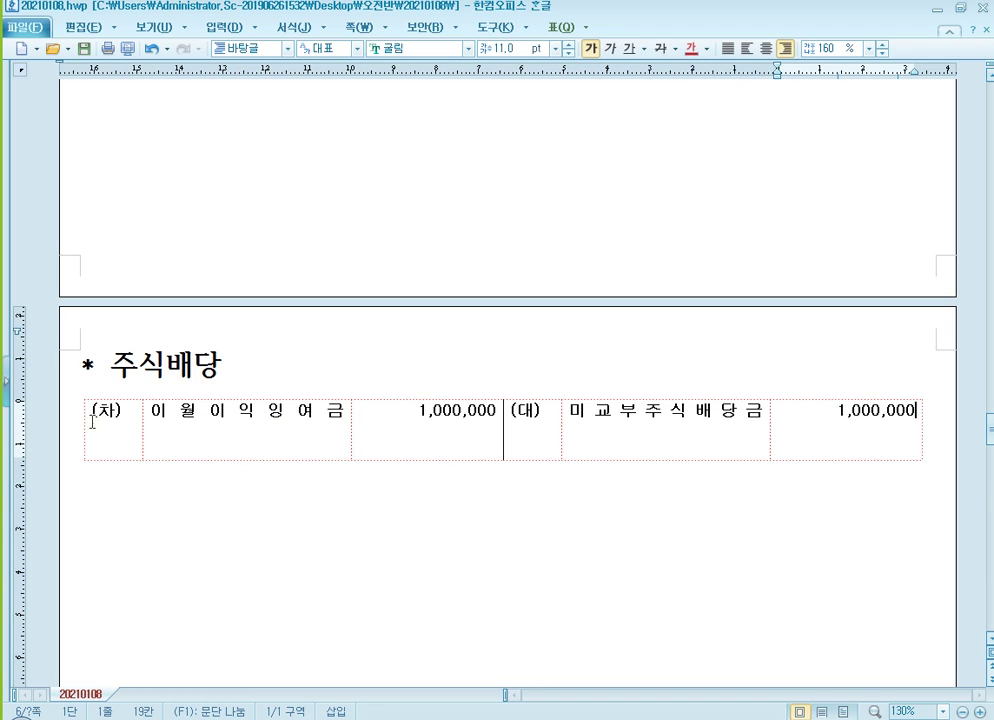
Paste a second empty entry table below the first and fill its debit side with 미교부주식배당금 and 1,000,000
{"action": "left_click", "coordinate": [339, 470]}
{"action": "key", "text": "ctrl+v"}
{"action": "left_click", "coordinate": [266, 521]}
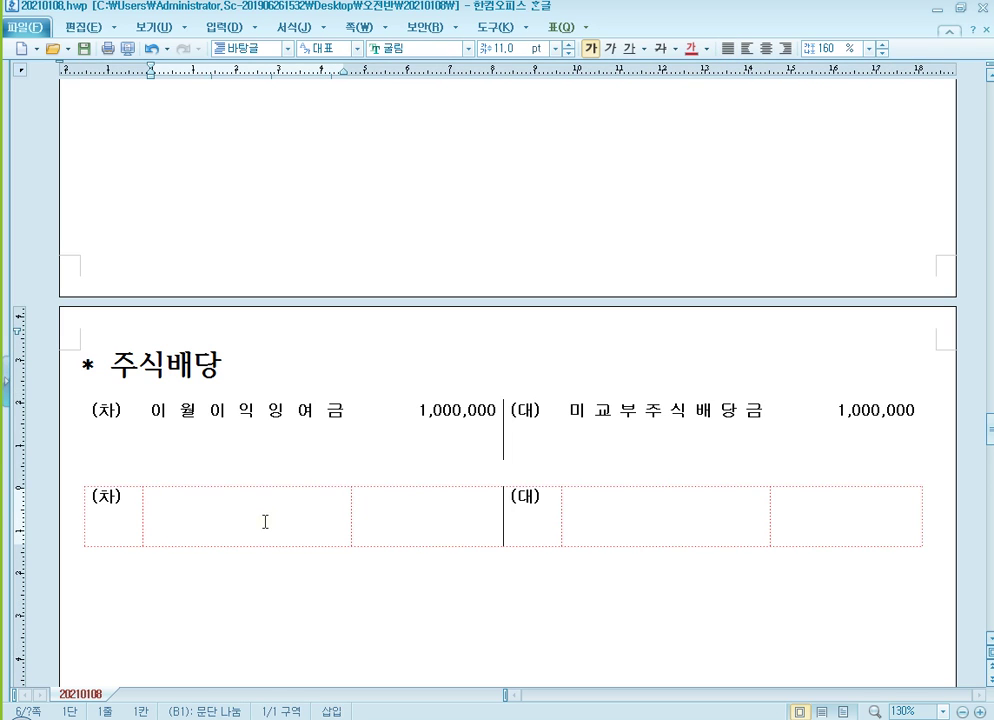
{"action": "type", "text": "미교부주식배당ㄱ"}
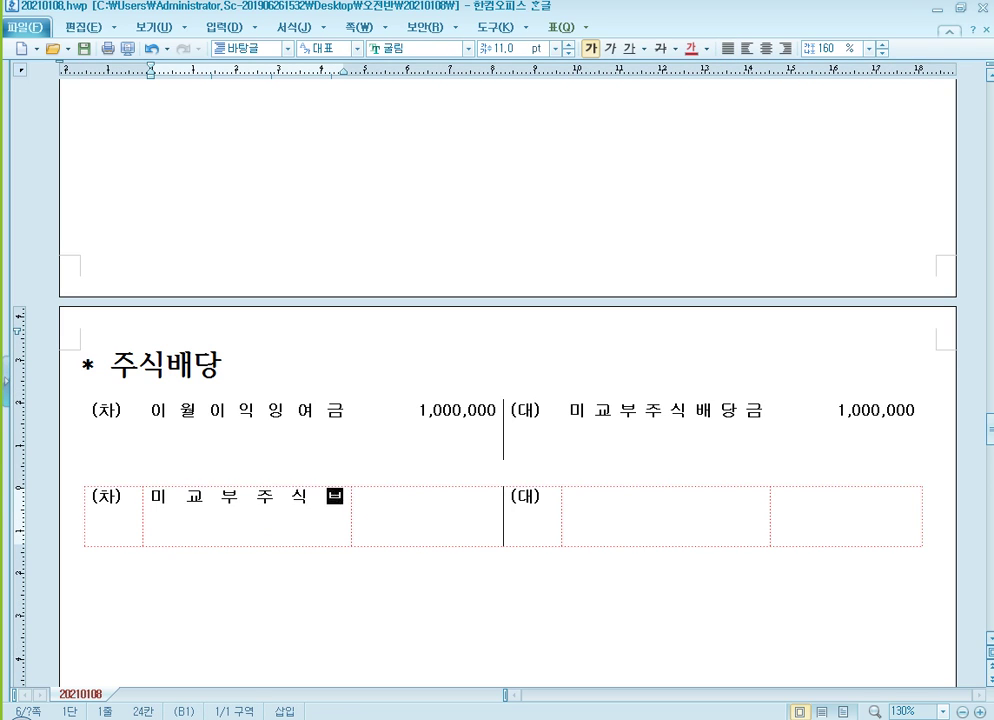
{"action": "type", "text": "ㅡㅁ"}
{"action": "key", "text": "Tab"}
{"action": "type", "text": "1,00"}
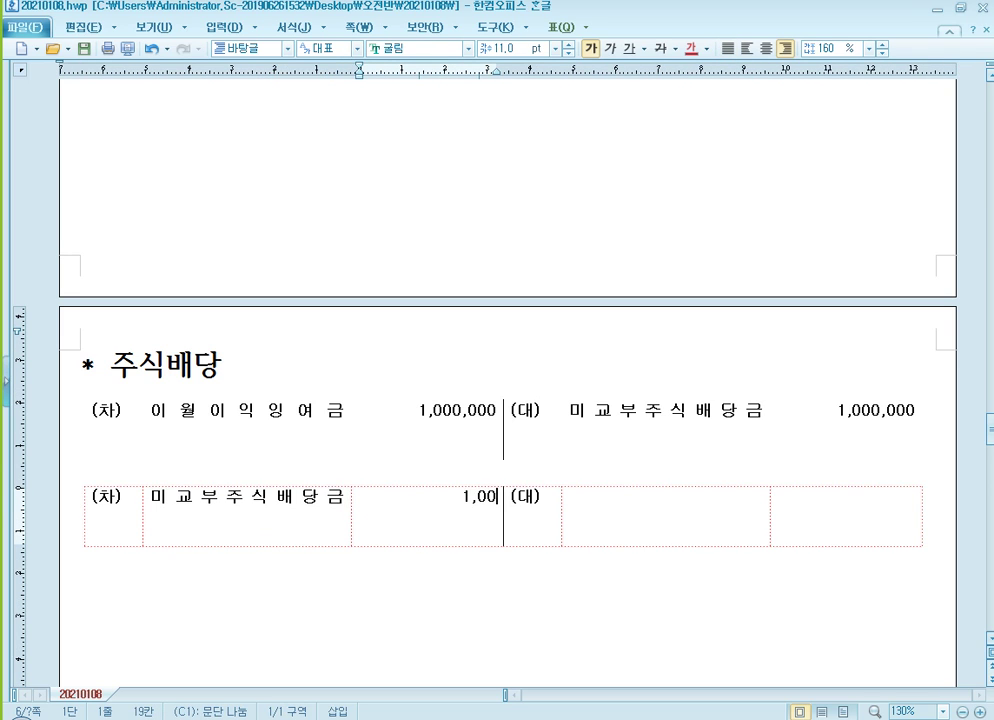
{"action": "type", "text": "0,000"}
Fill the credit side of the second entry with 자본금 and 1,000,000
{"action": "key", "text": "Tab"}
{"action": "key", "text": "Tab"}
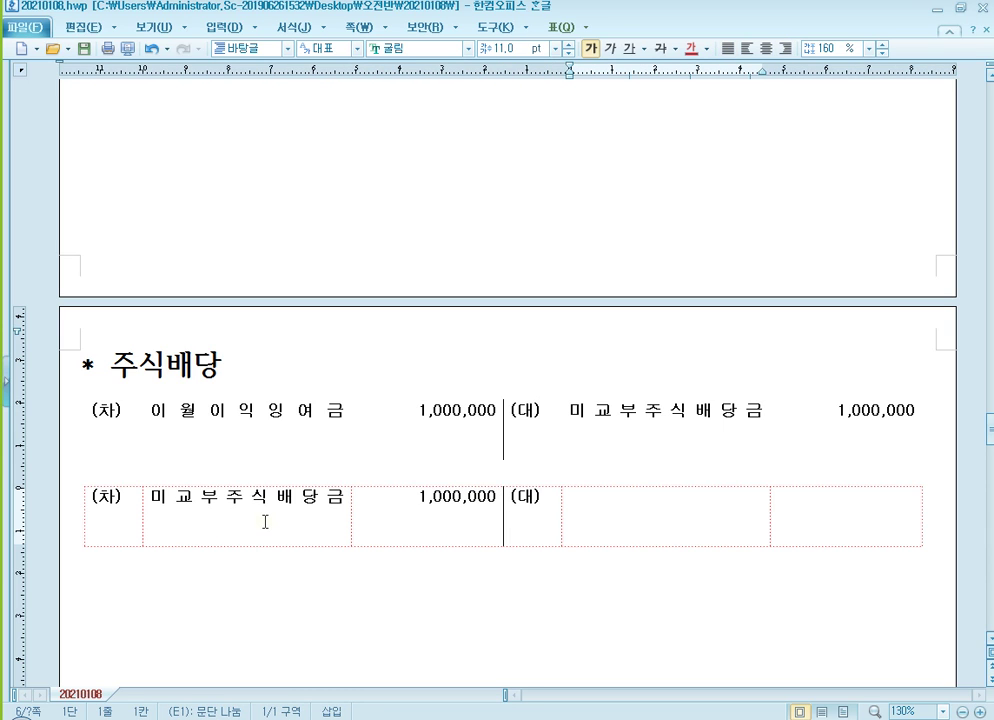
{"action": "type", "text": "잡ㅗㄴㄱㅡㅁ"}
{"action": "key", "text": "Tab"}
{"action": "type", "text": "1,0"}
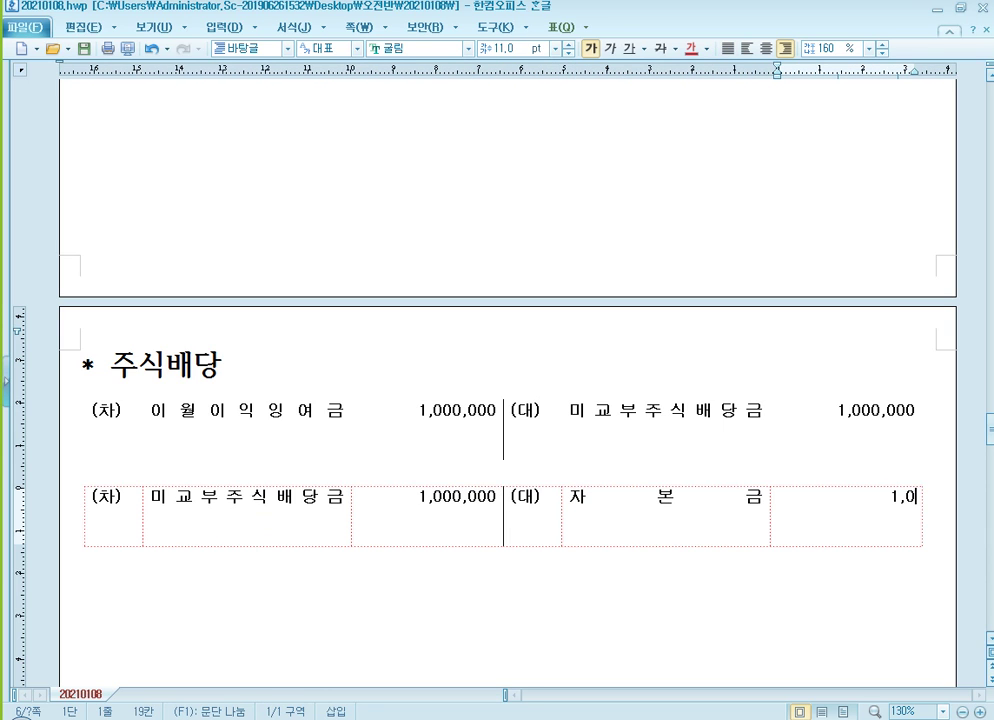
{"action": "type", "text": "00,000"}
{"action": "scroll", "coordinate": [280, 468], "scroll_direction": "down", "scroll_amount": 2}
{"action": "left_click", "coordinate": [669, 275]}
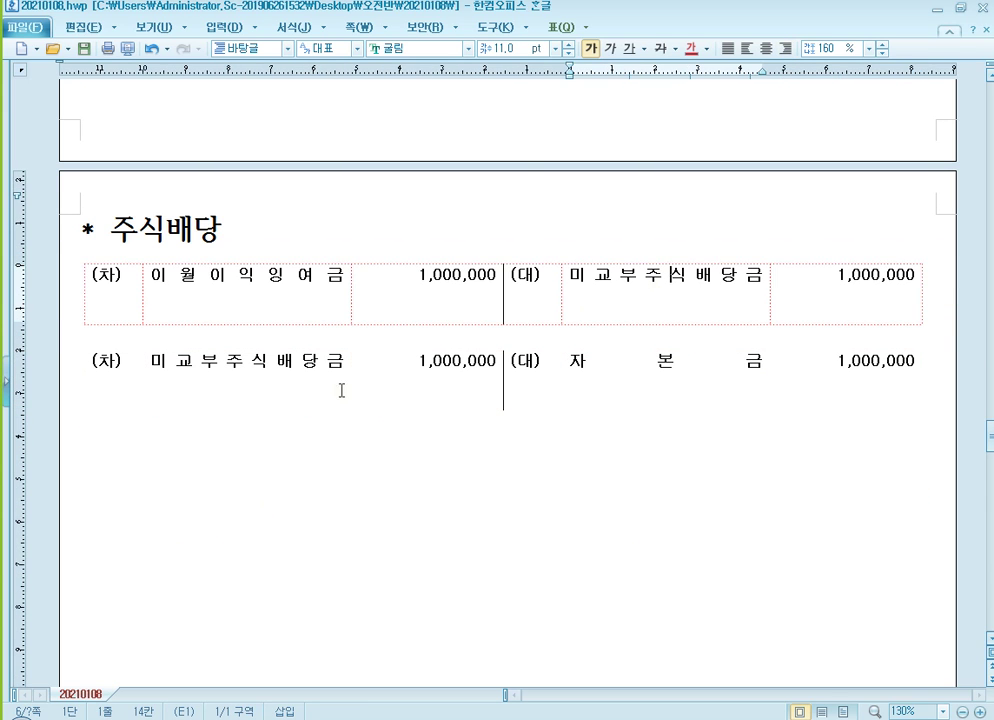
{"action": "left_click", "coordinate": [251, 366]}
{"action": "left_click", "coordinate": [297, 362]}
{"action": "left_click", "coordinate": [297, 362]}
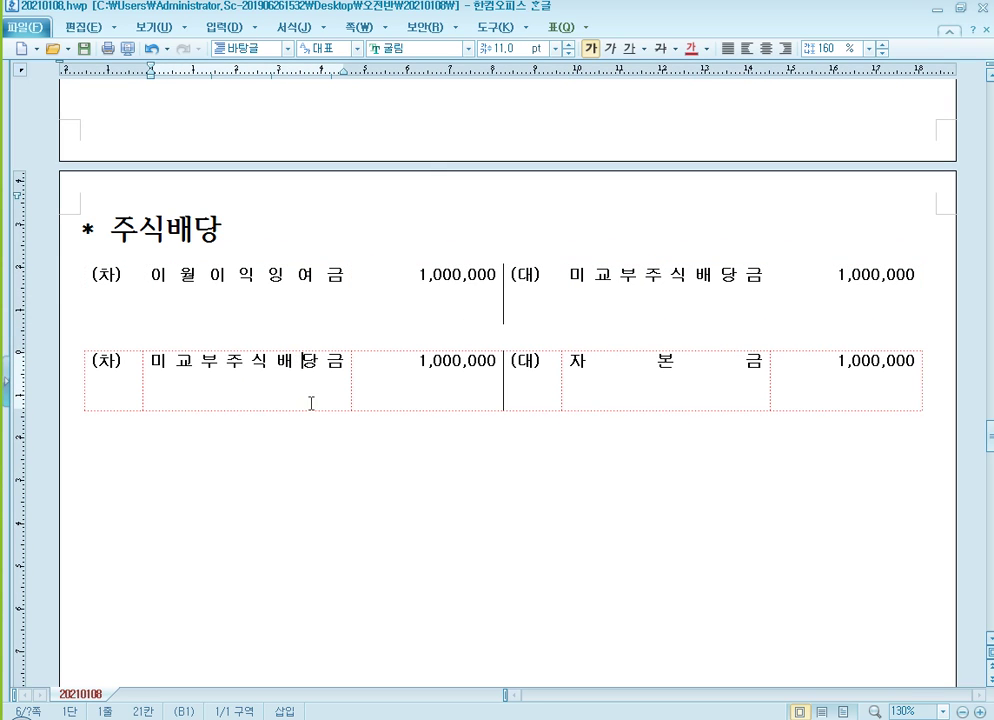
{"action": "left_click", "coordinate": [261, 272]}
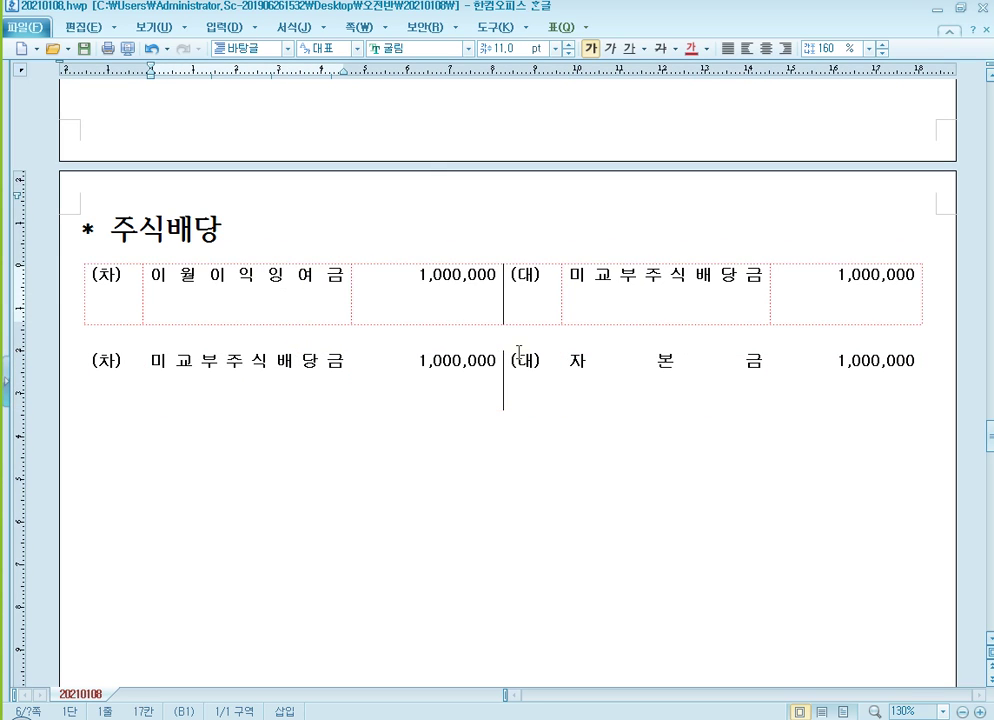
{"action": "left_click", "coordinate": [704, 370]}
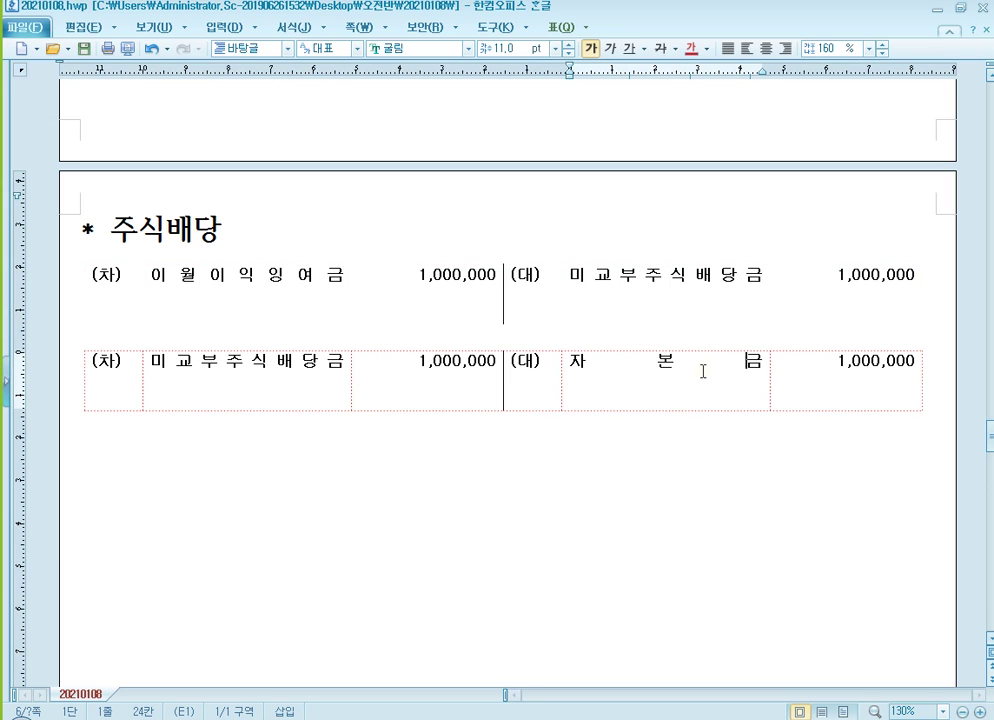
Paste a third empty entry table below the others and fill its debit side with 이월이익잉여금 and 1,000,000
{"action": "left_click", "coordinate": [450, 508]}
{"action": "key", "text": "ctrl+v"}
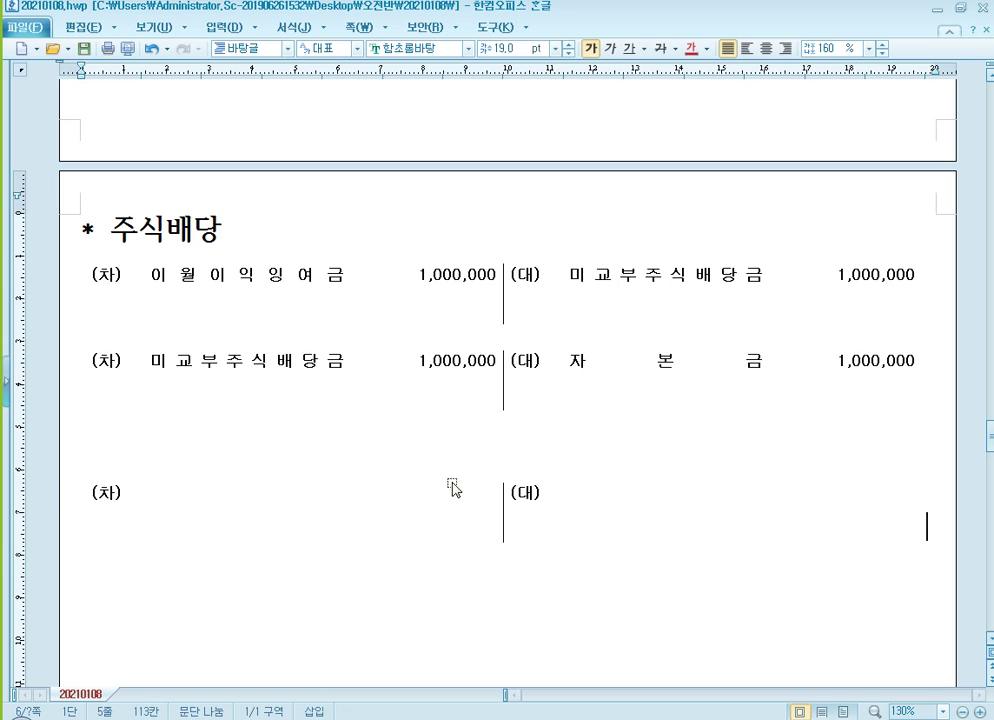
{"action": "scroll", "coordinate": [452, 488], "scroll_direction": "down", "scroll_amount": 3}
{"action": "left_click", "coordinate": [249, 379]}
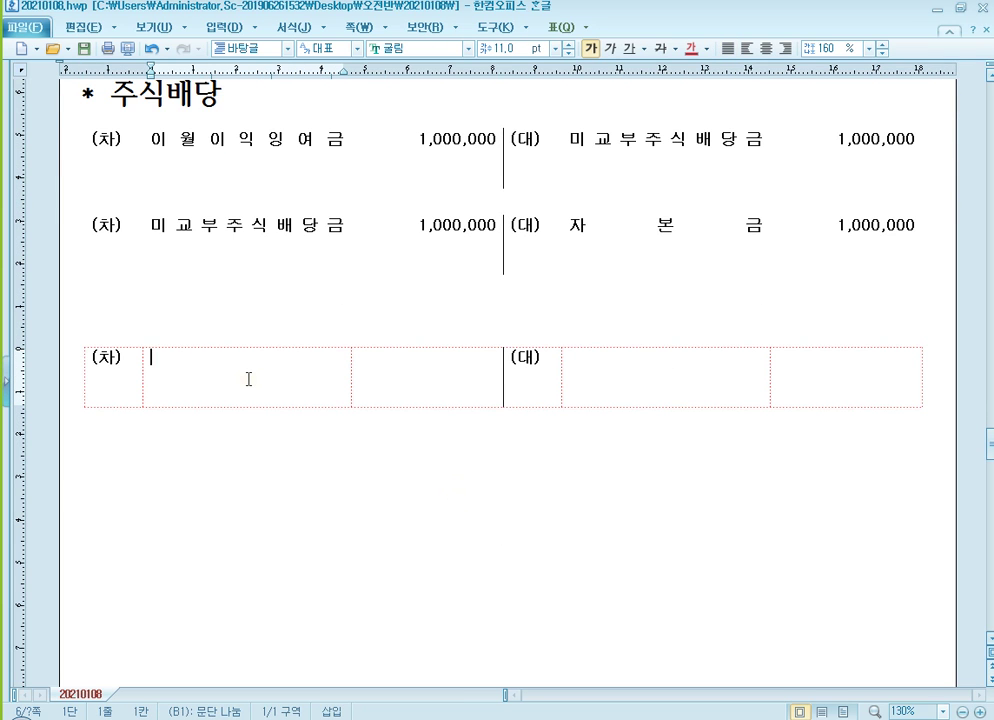
{"action": "type", "text": "이월이익잉ㅇ"}
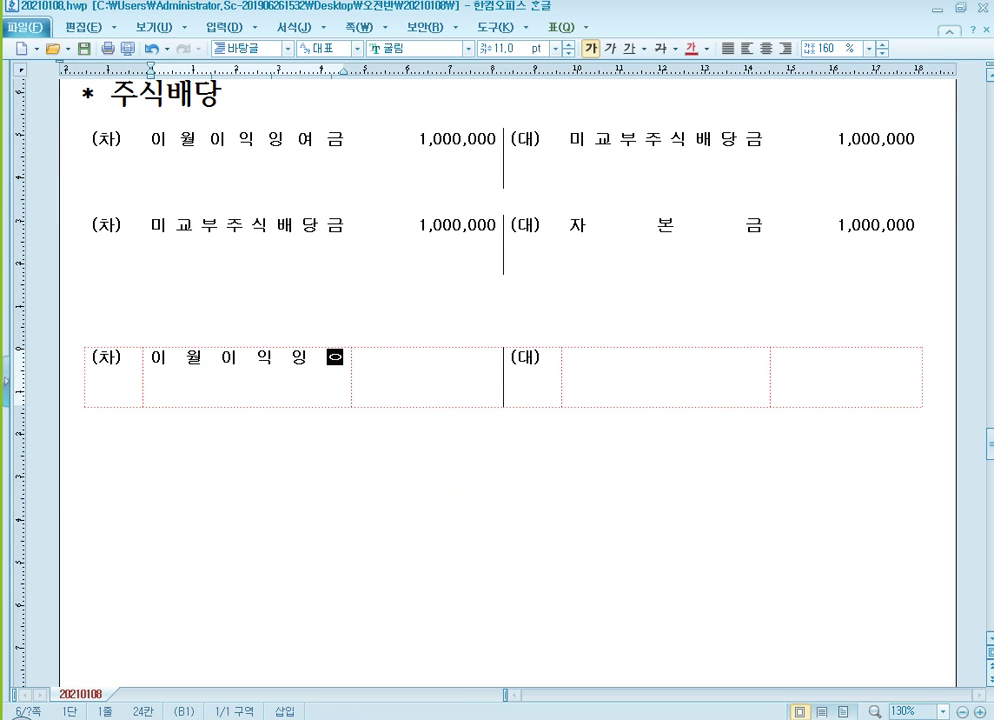
{"action": "type", "text": "ㄱ"}
{"action": "key", "text": "BackSpace"}
{"action": "key", "text": "BackSpace"}
{"action": "type", "text": "여"}
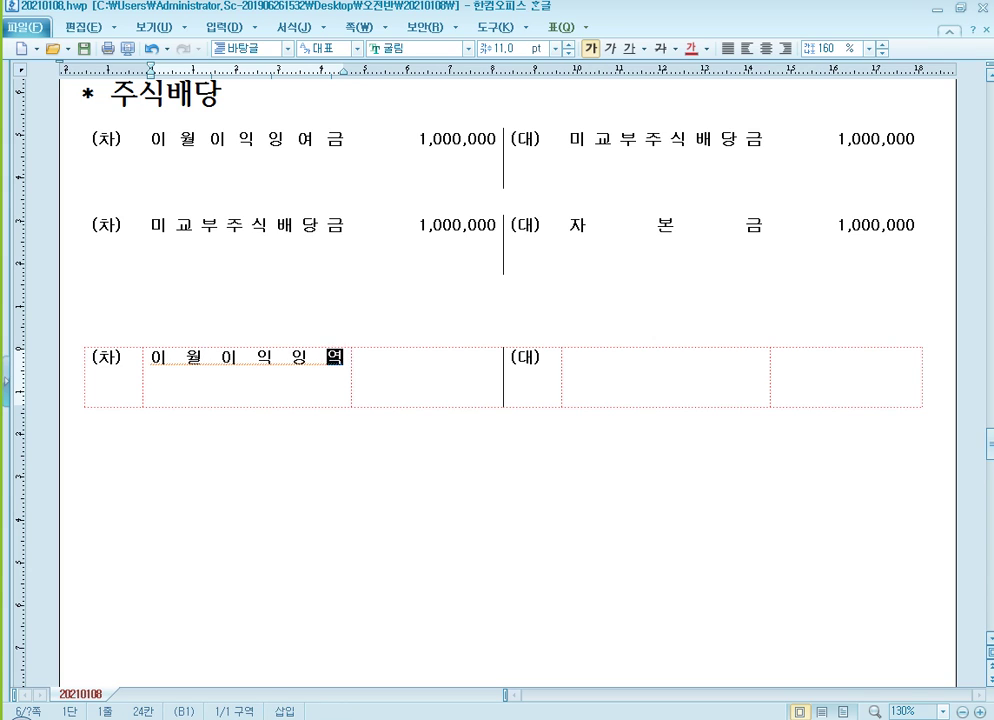
{"action": "type", "text": "금"}
{"action": "key", "text": "Tab"}
{"action": "type", "text": "1,000,000"}
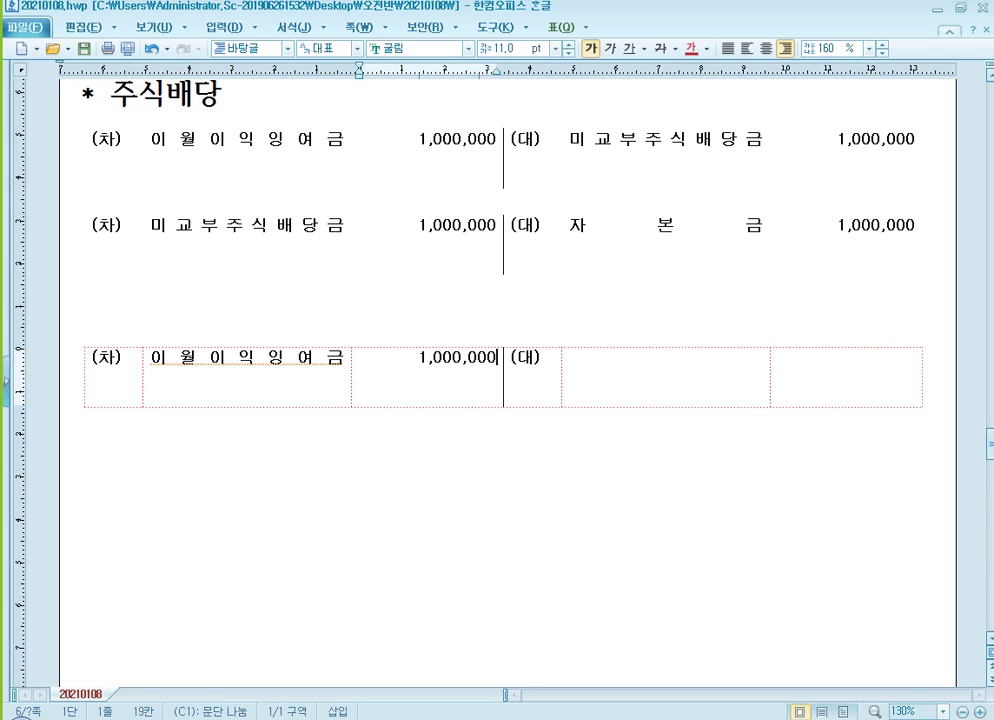
Fill the credit side of the third entry with 자본금 and 1,000,000
{"action": "key", "text": "Tab"}
{"action": "key", "text": "Tab"}
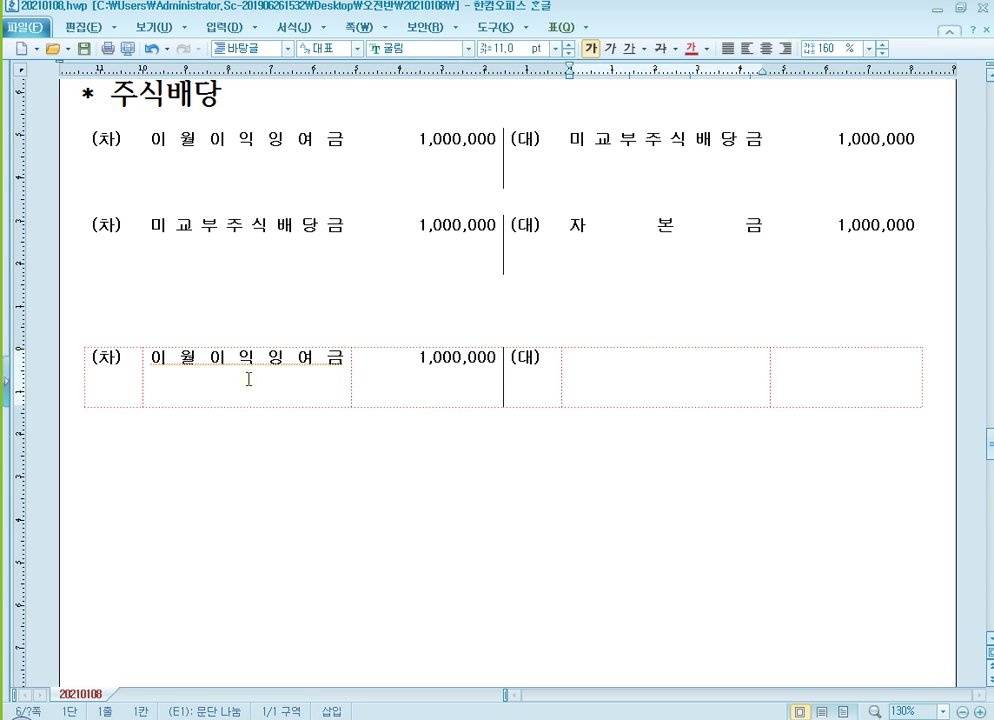
{"action": "type", "text": "자본금"}
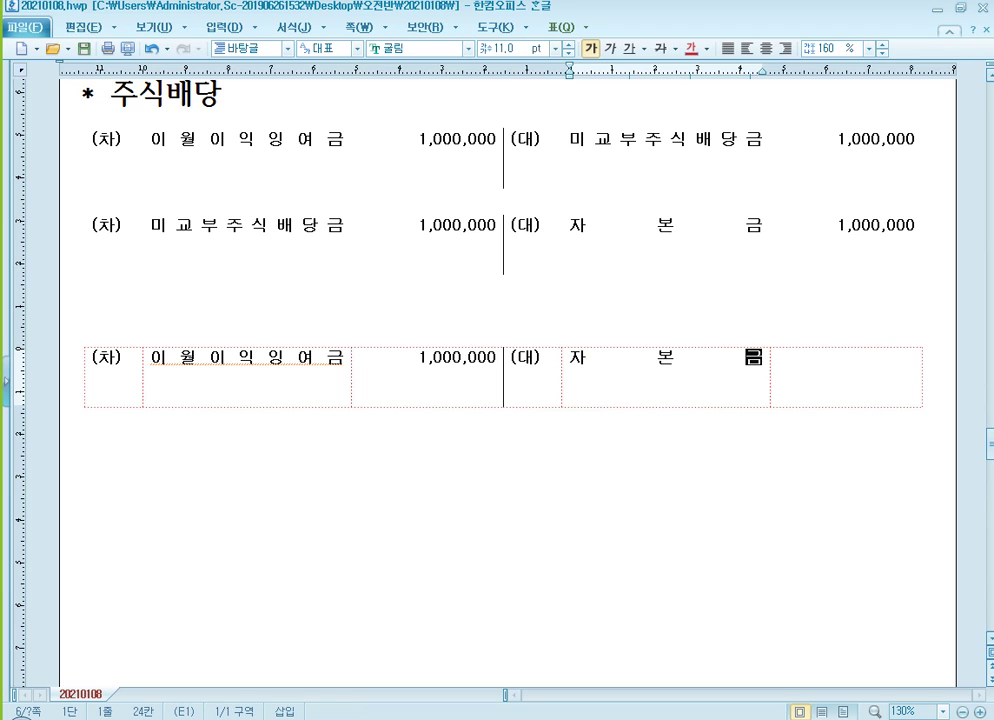
{"action": "key", "text": "Tab"}
{"action": "type", "text": "1,000,000"}
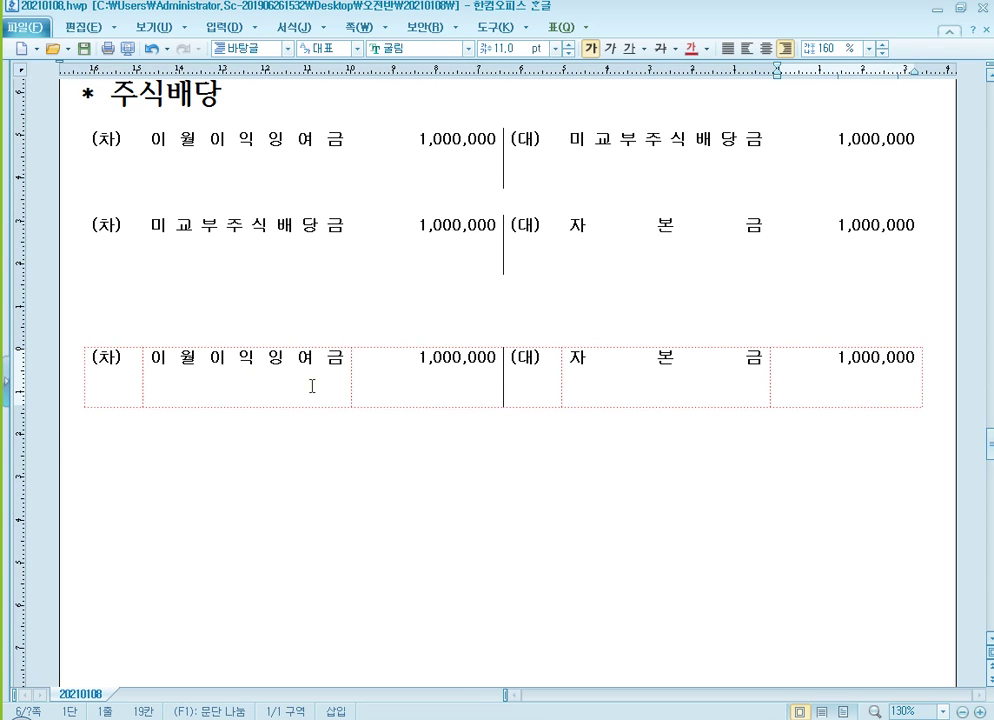
Add the note (증가) on a new line under 자본금 in the third entry
{"action": "left_click", "coordinate": [762, 388]}
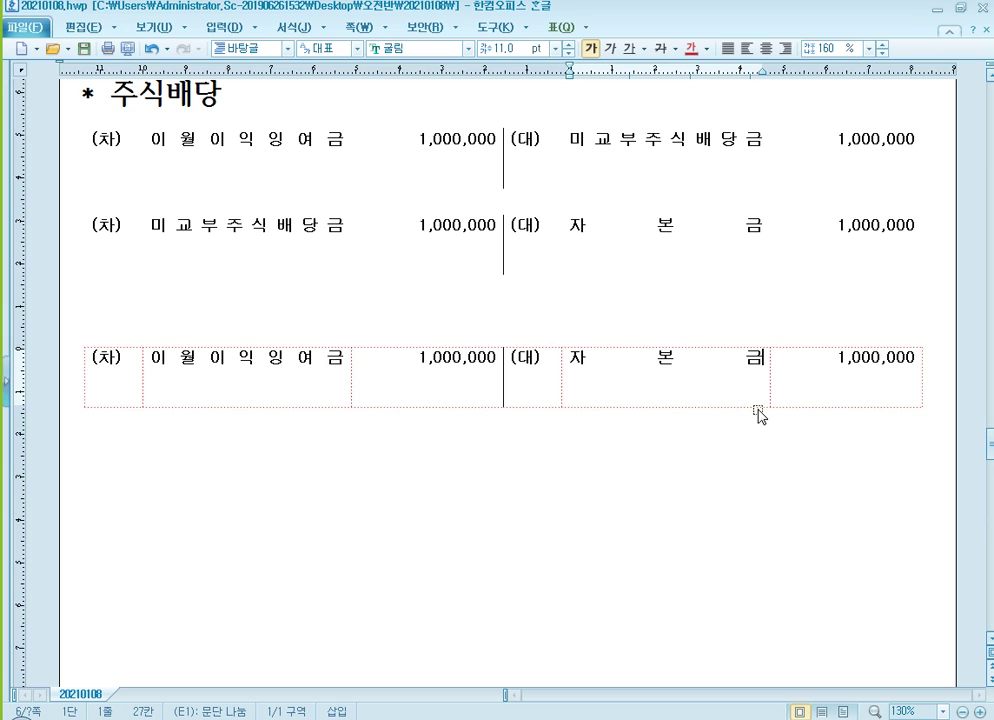
{"action": "key", "text": "Return"}
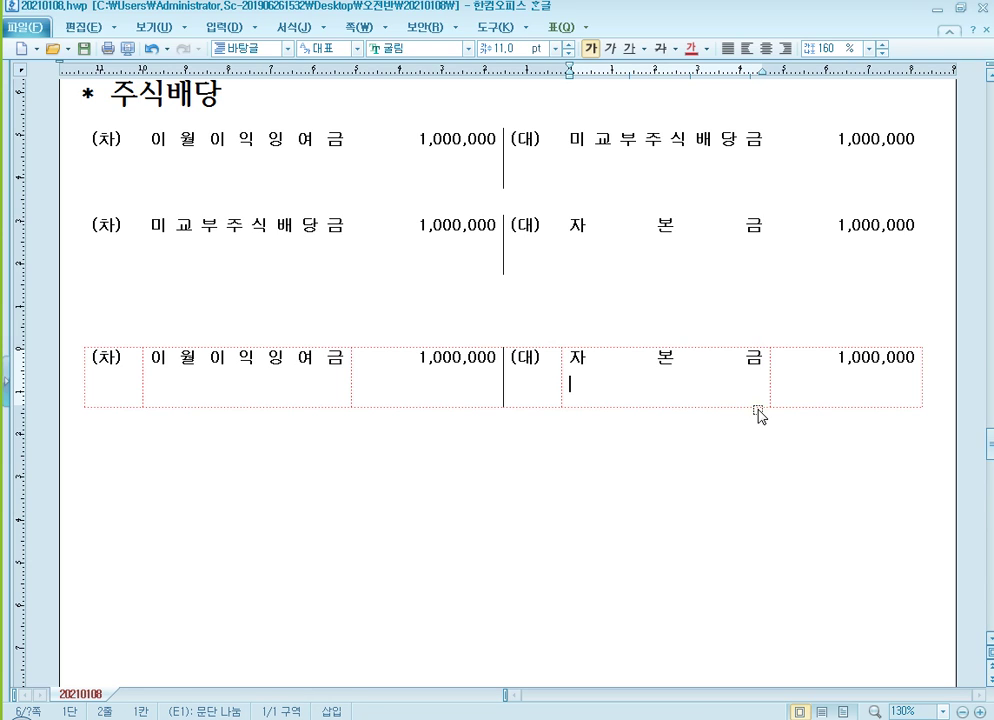
{"action": "type", "text": "(증가)"}
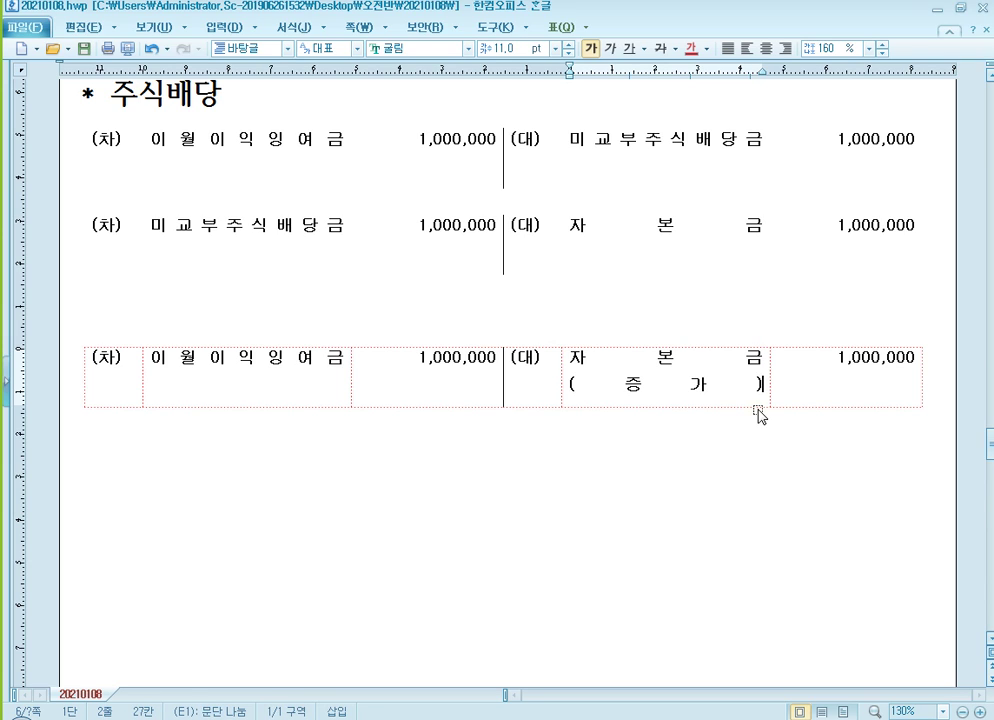
Add the note (감소) on a new line under 이월이익잉여금 in the third entry
{"action": "key", "text": "Up"}
{"action": "key", "text": "shift+Tab"}
{"action": "key", "text": "shift+Tab"}
{"action": "key", "text": "shift+Tab"}
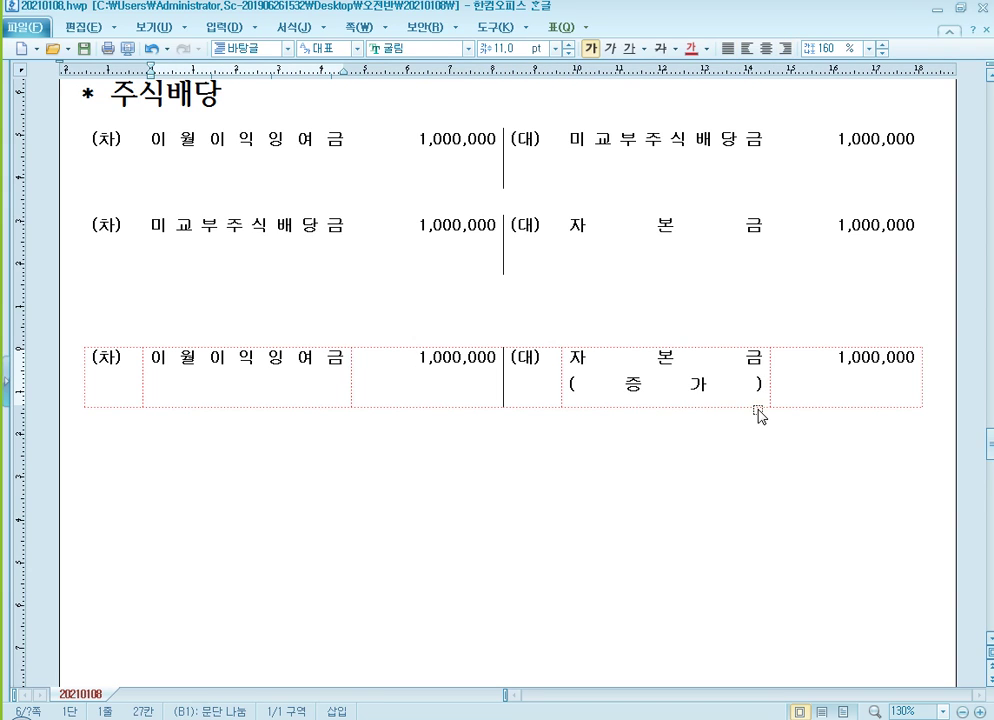
{"action": "key", "text": "Return"}
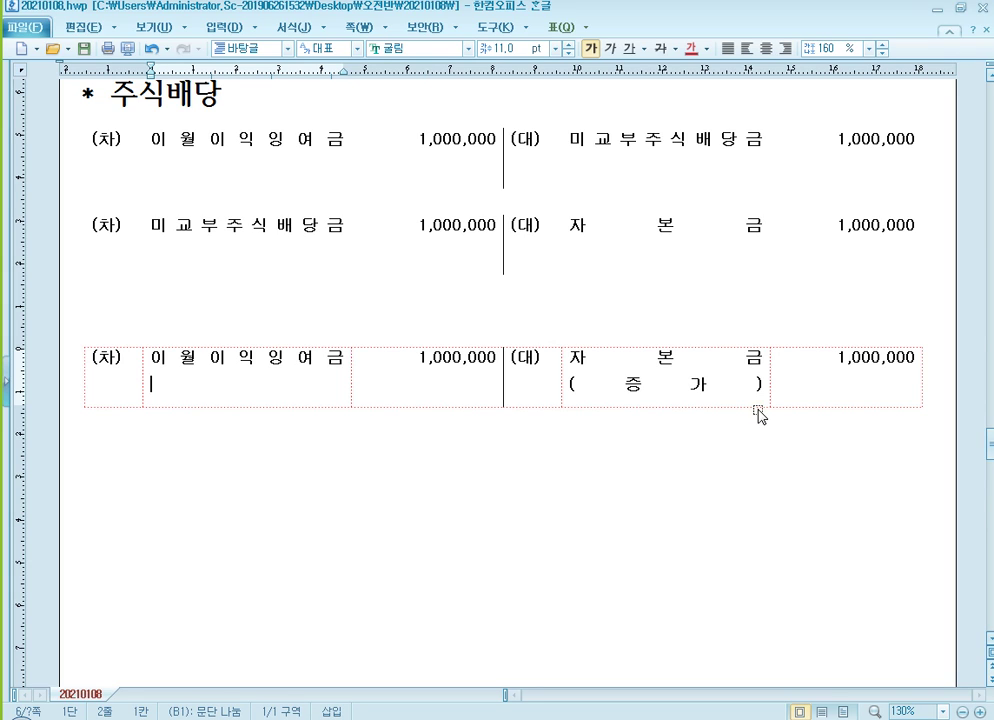
{"action": "type", "text": "(감소"}
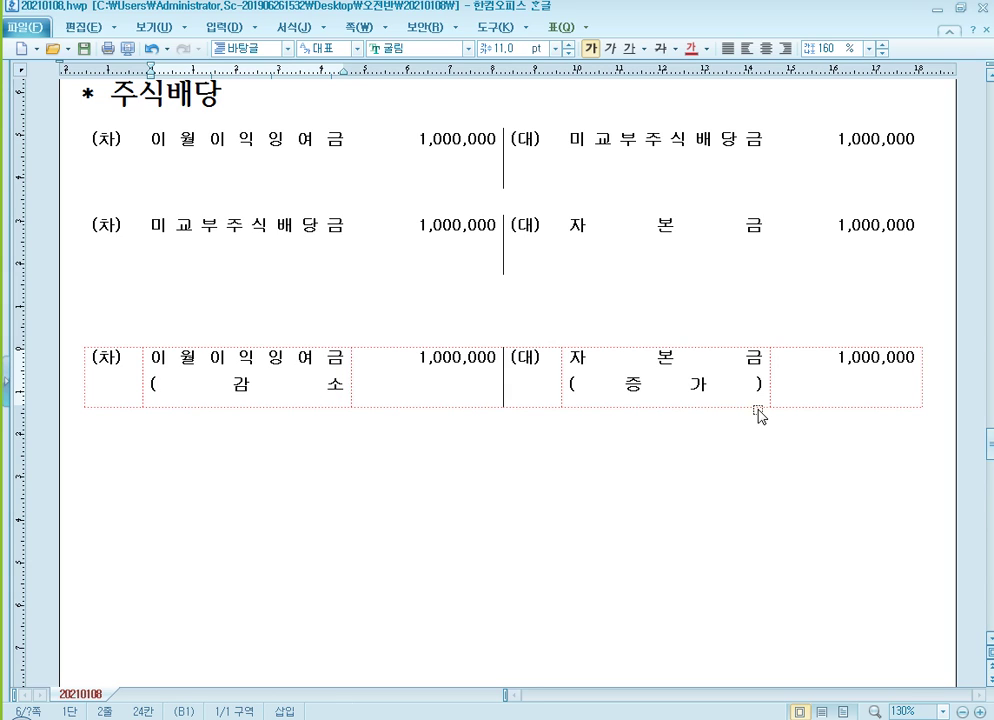
{"action": "type", "text": "  )"}
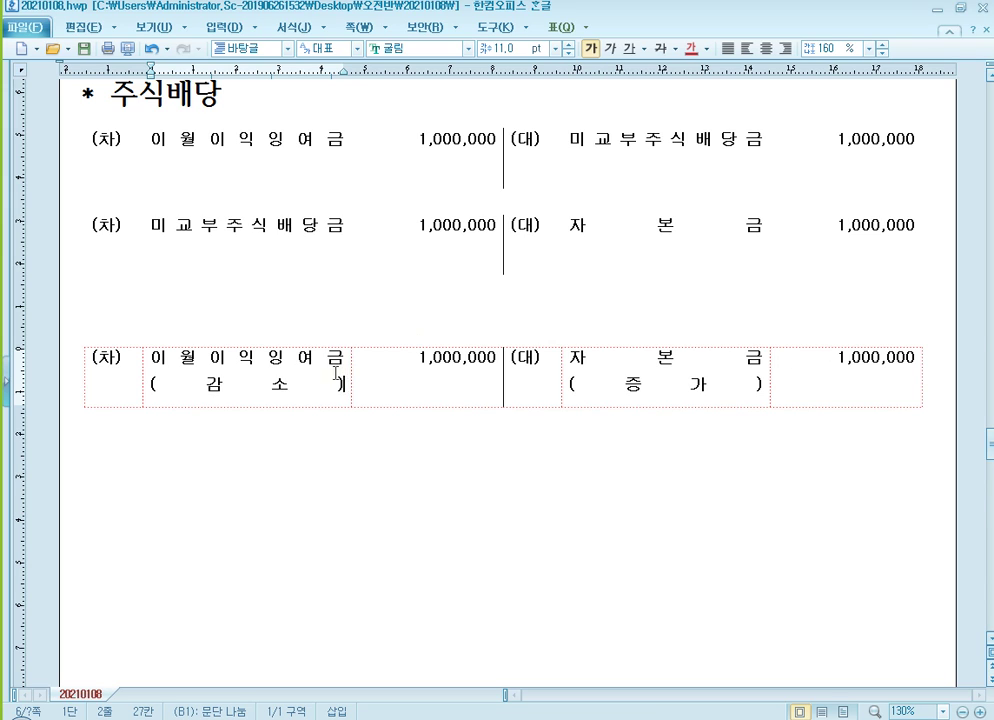
Add a second note line (자본증가) under (증가) on the third entry's credit side
{"action": "left_click", "coordinate": [268, 358]}
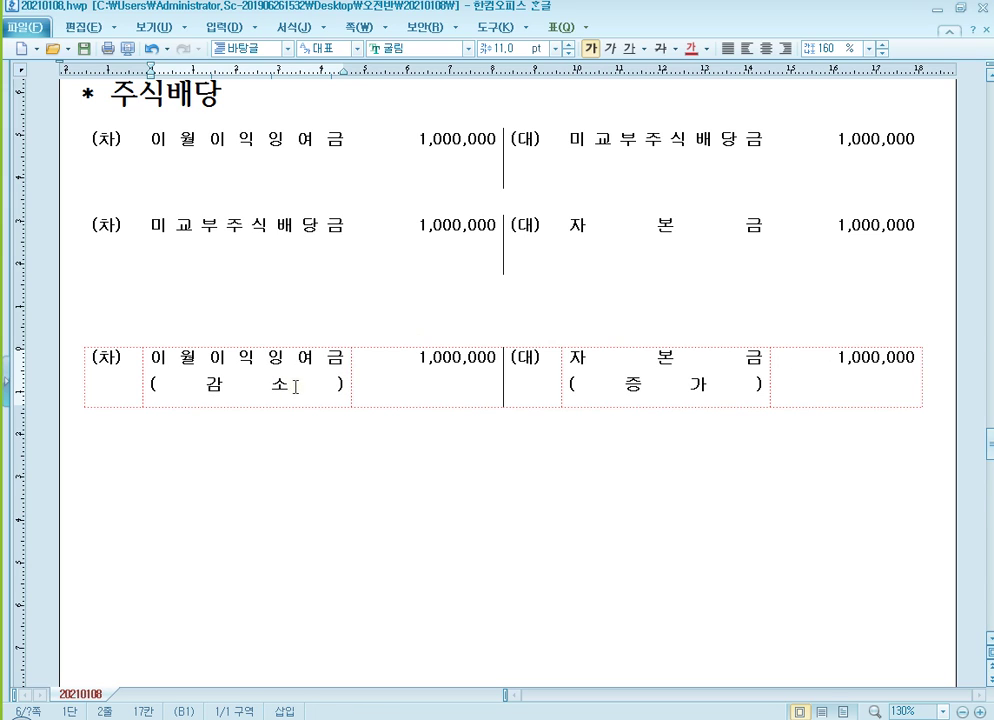
{"action": "left_click", "coordinate": [632, 387]}
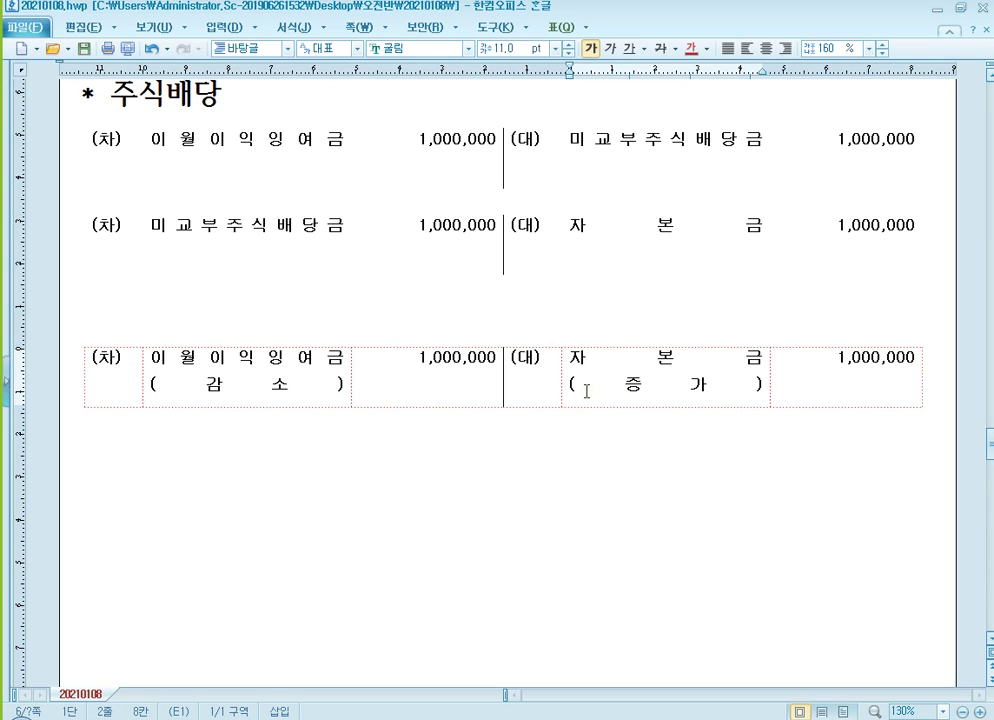
{"action": "left_click", "coordinate": [763, 385]}
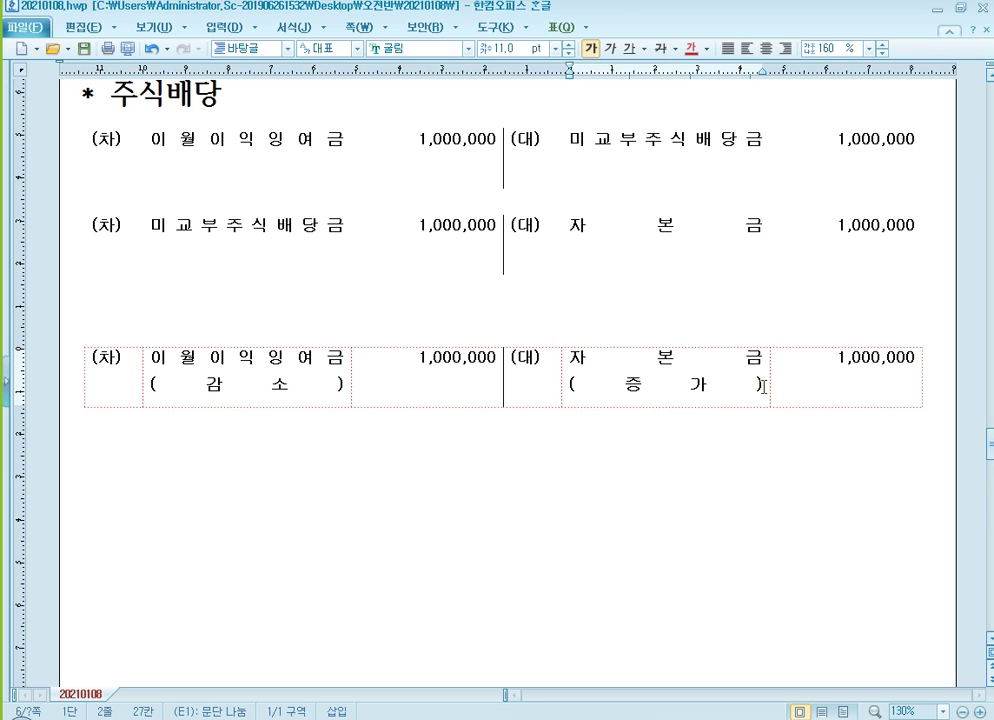
{"action": "key", "text": "Return"}
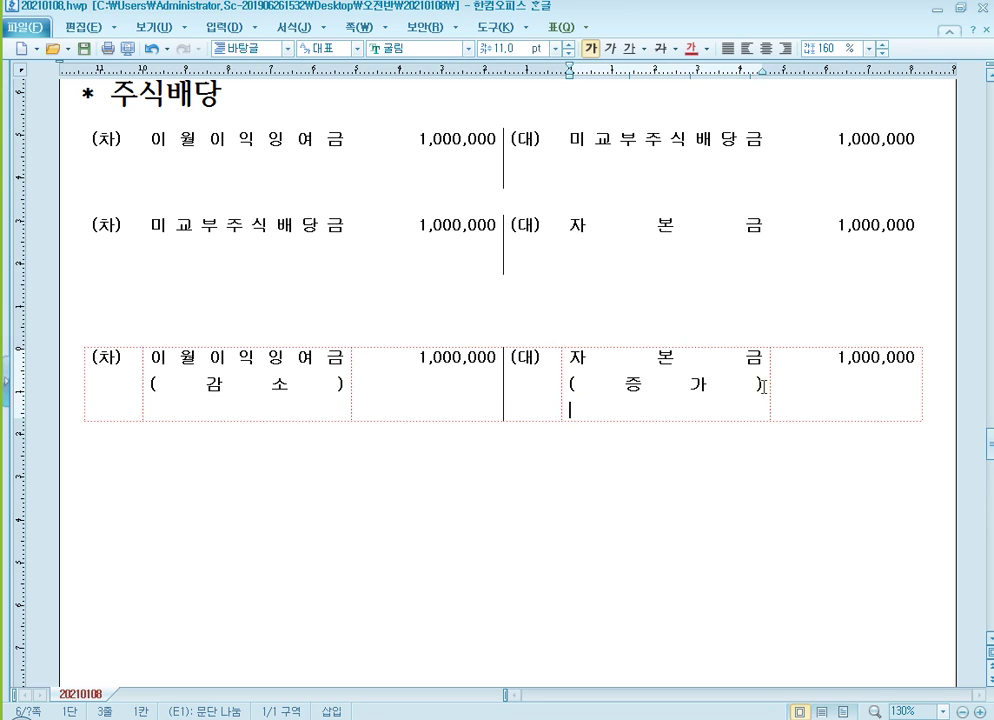
{"action": "type", "text": "( 자 본 증 가 )"}
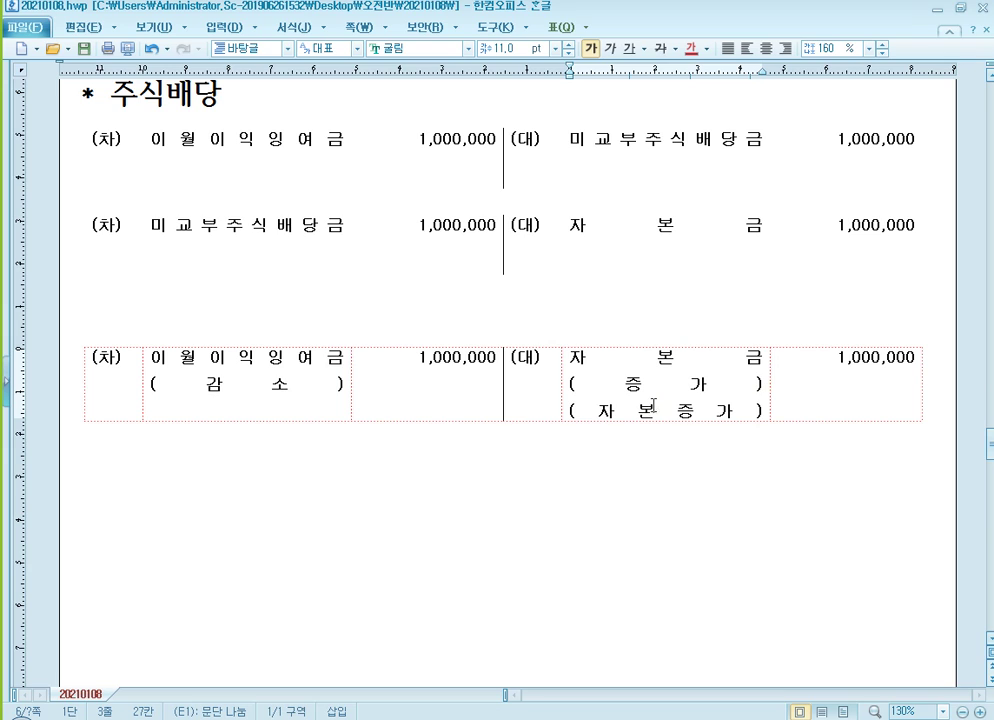
Add a second note line (자본감소) under (감소) on the third entry's debit side
{"action": "left_click", "coordinate": [344, 384]}
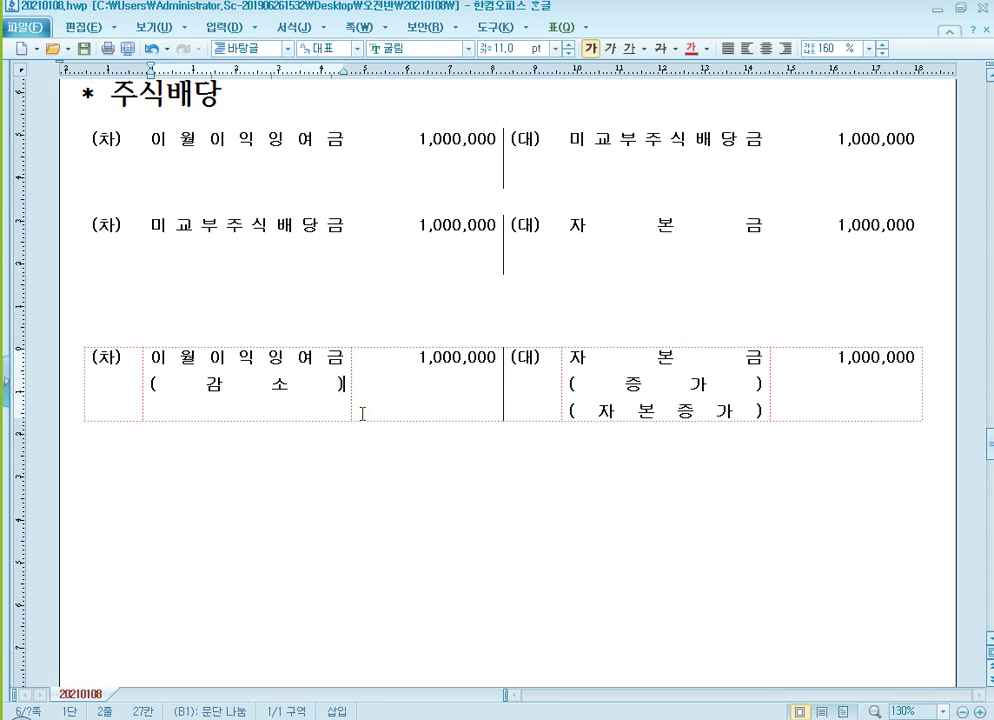
{"action": "key", "text": "Return"}
{"action": "type", "text": "(자본"}
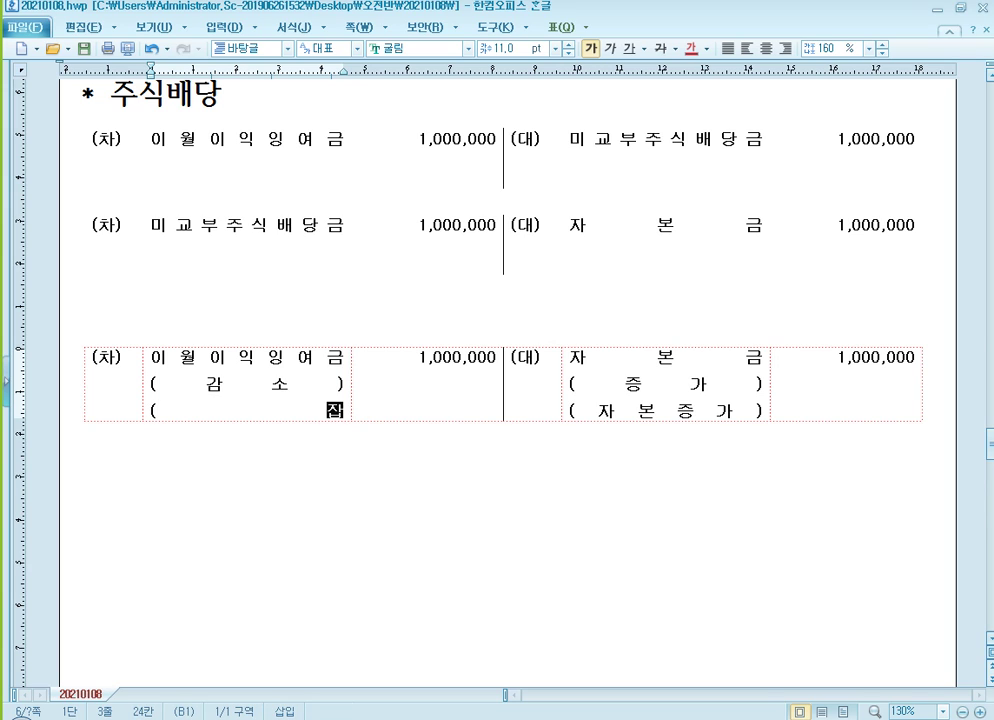
{"action": "type", "text": "감소)"}
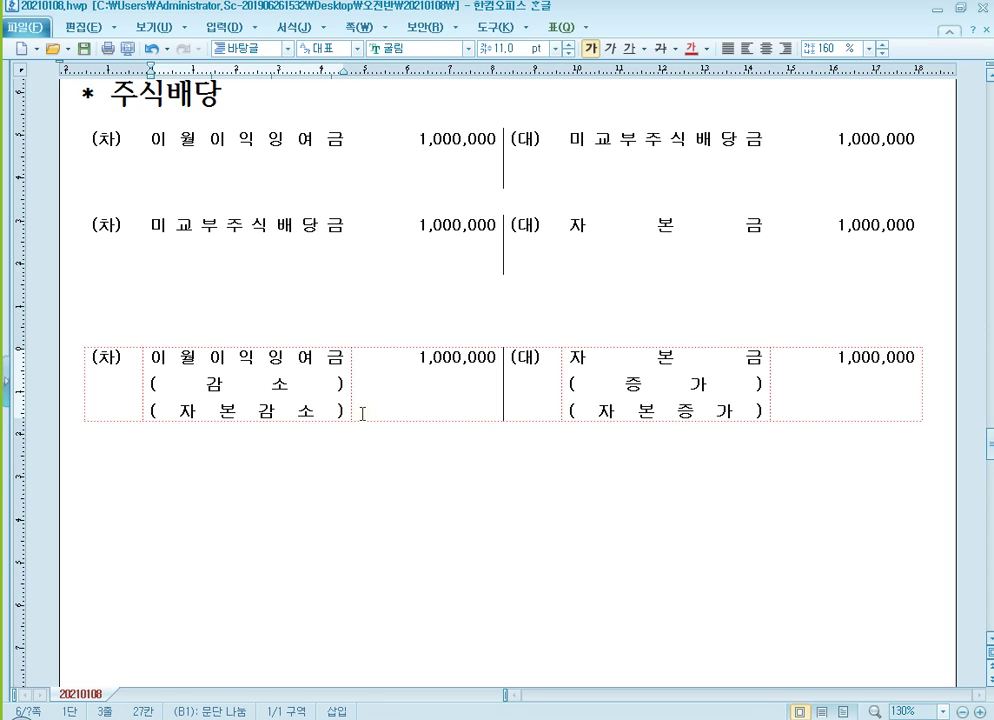
Write the conclusion line "** 총자본 : 불변" directly below the third entry table
{"action": "key", "text": "Down"}
{"action": "type", "text": "**"}
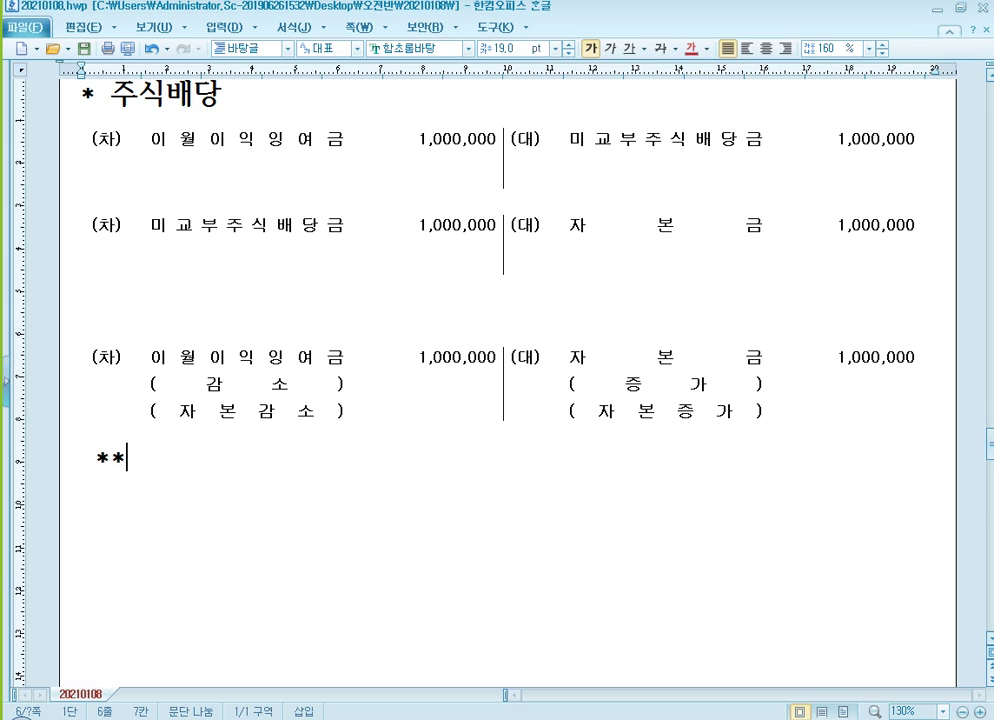
{"action": "type", "text": " 총자본"}
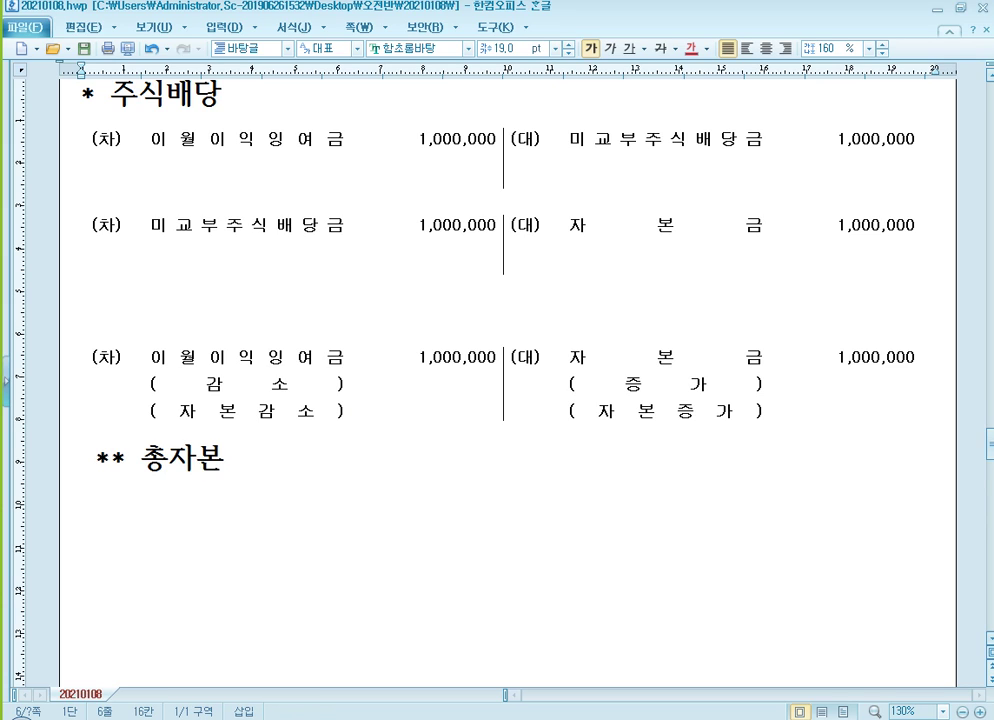
{"action": "key", "text": "shift+Left"}
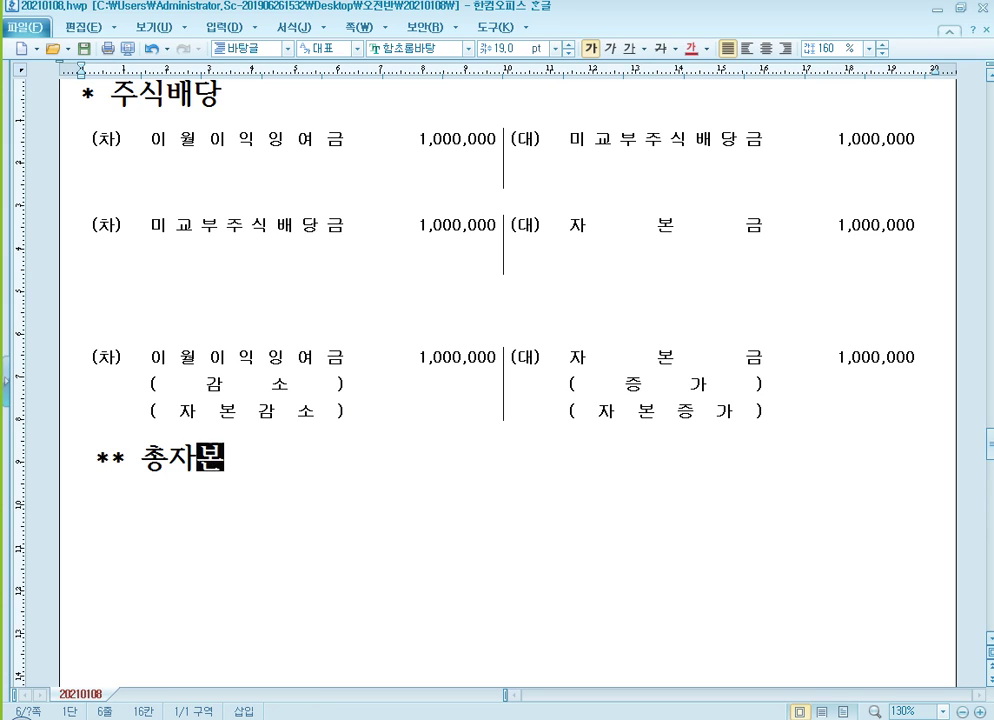
{"action": "key", "text": "Right"}
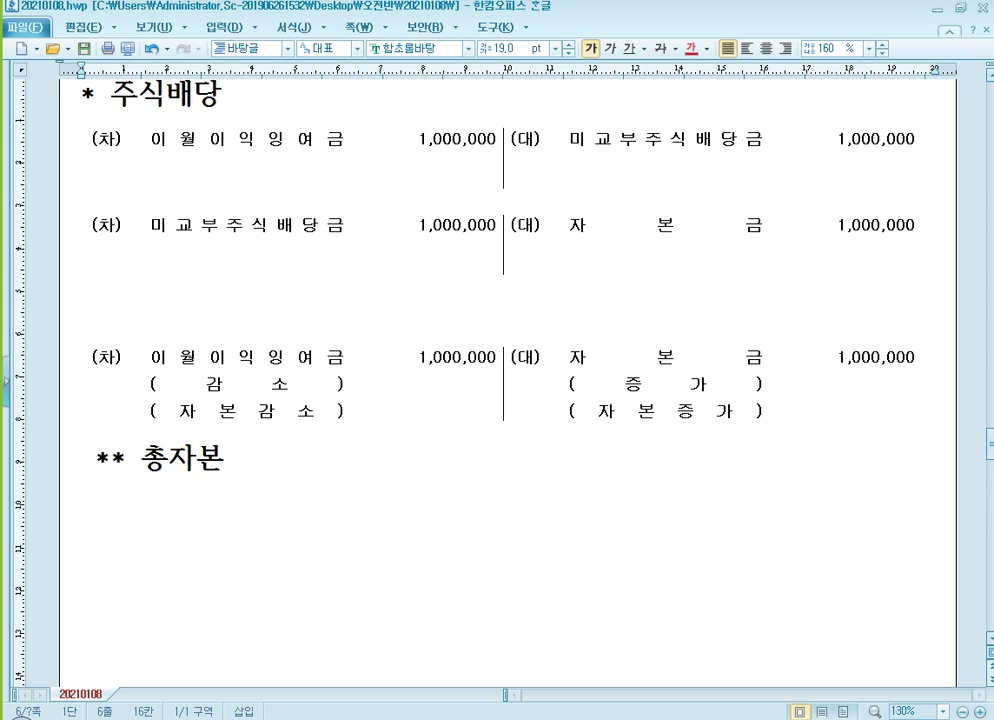
{"action": "key", "text": "shift+Left"}
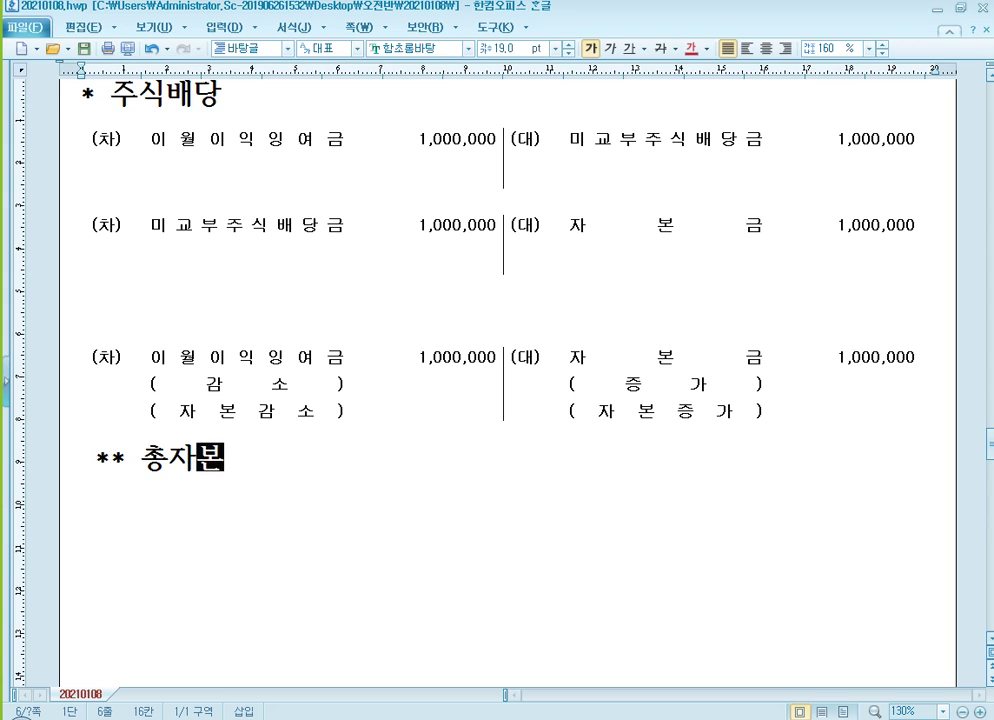
{"action": "type", "text": ":"}
{"action": "type", "text": " ㅂ"}
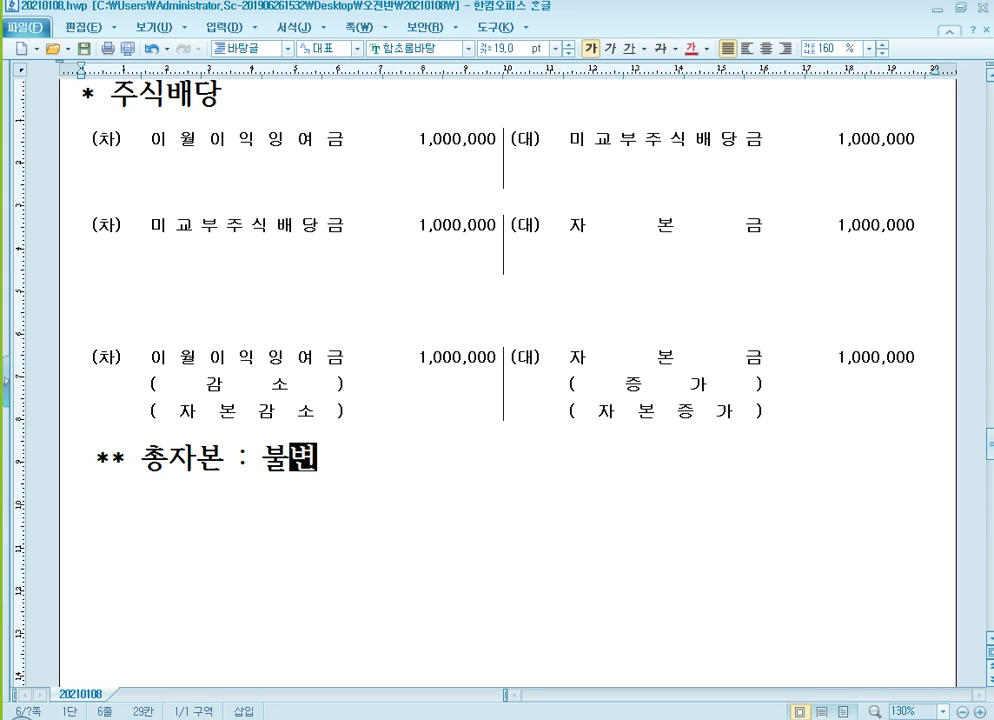
{"action": "key", "text": "Right"}
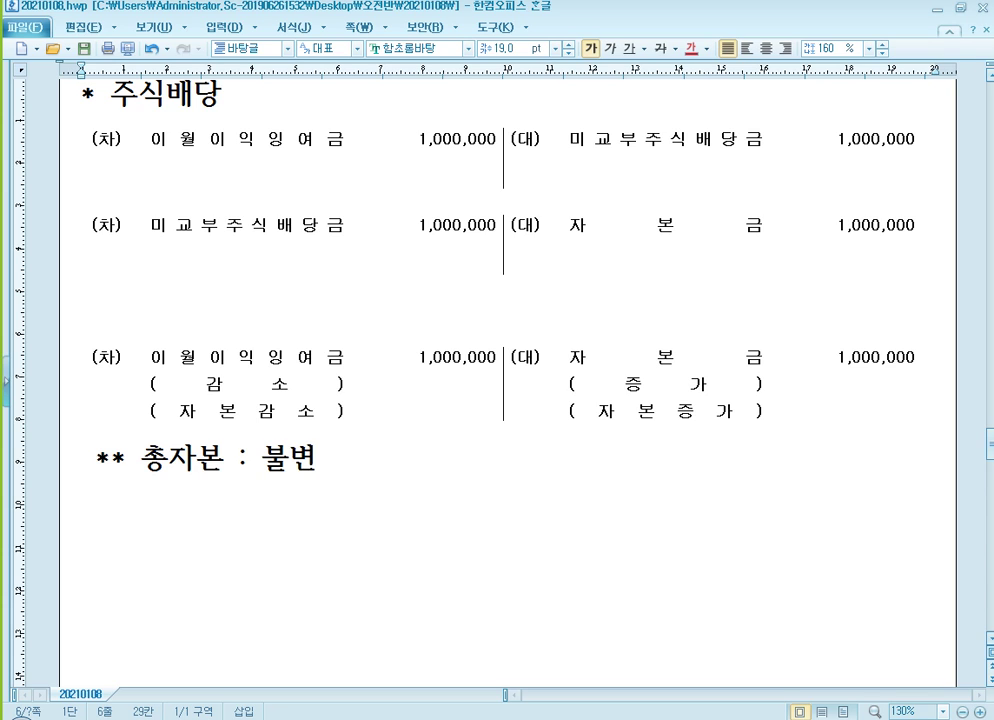
Insert the heading "* 무상증자 *" on the empty line above the third entry table
{"action": "left_click", "coordinate": [361, 410]}
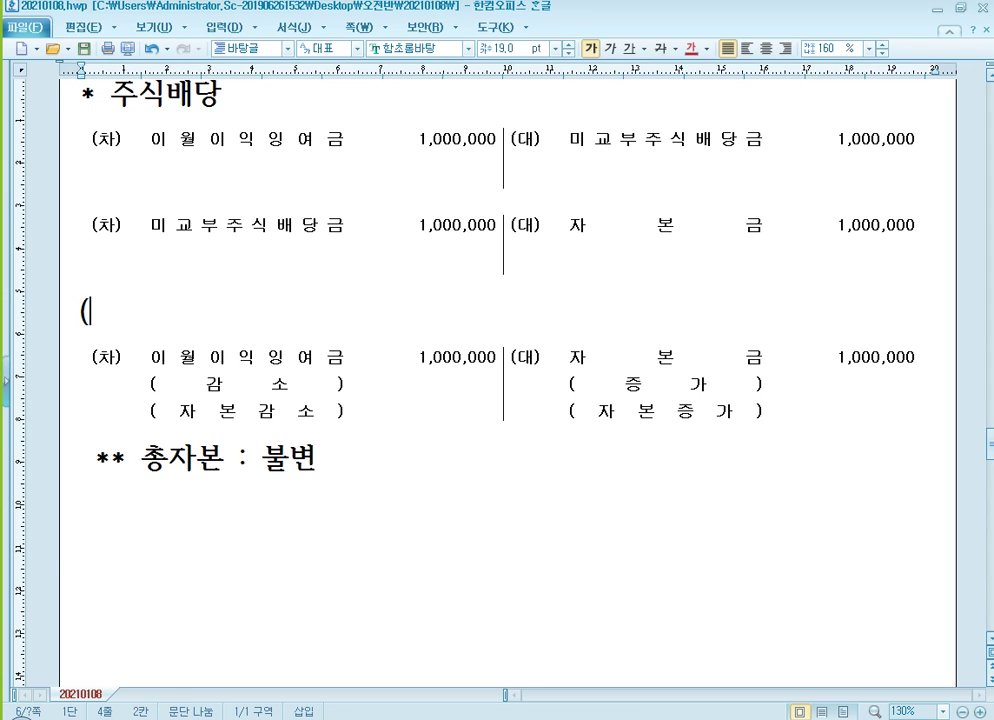
{"action": "type", "text": "*"}
{"action": "type", "text": "무상증자 *"}
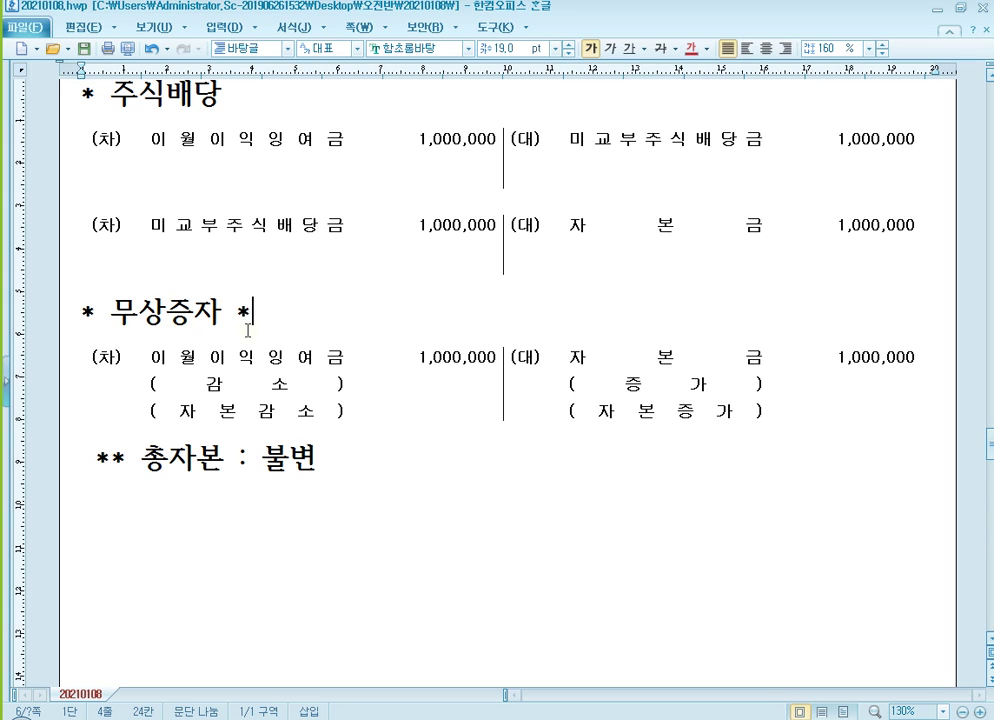
Add the subheading "- 주식배당" under the 무상증자 heading and place the cursor on the line below the 총자본 note
{"action": "key", "text": "Return"}
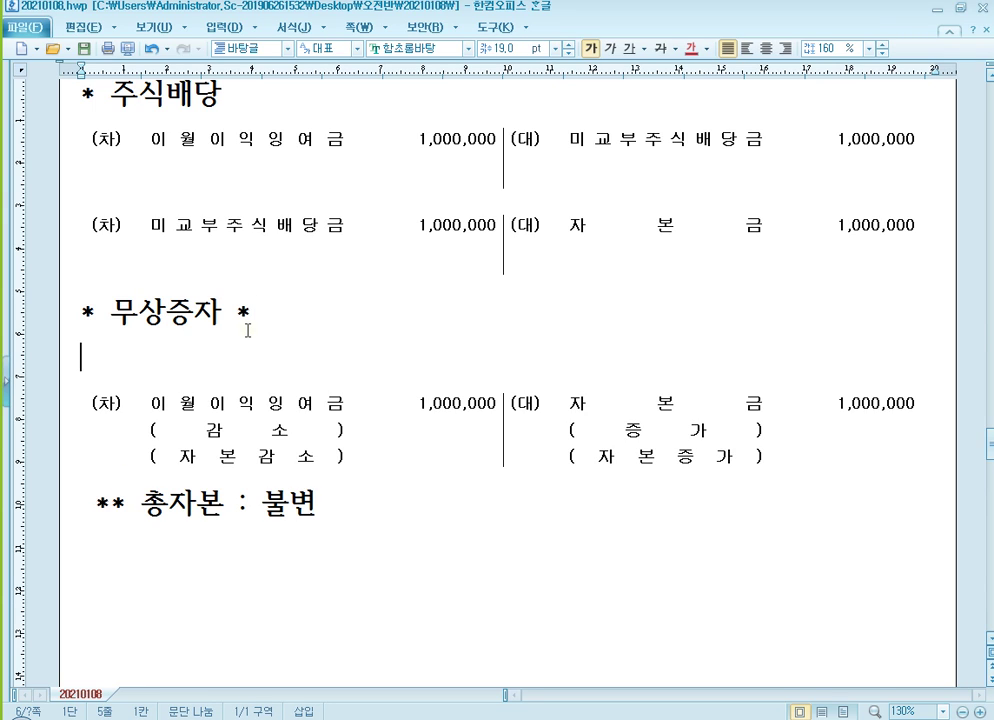
{"action": "type", "text": "- 주식ㅂ"}
{"action": "type", "text": "ㅐ당"}
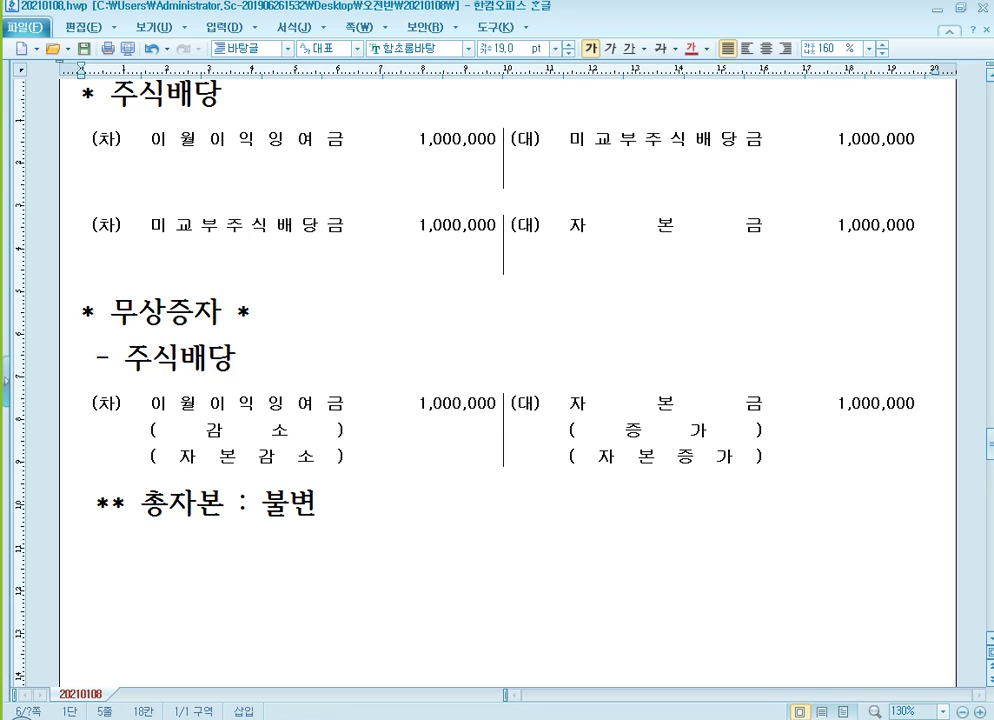
{"action": "key", "text": "Down"}
{"action": "key", "text": "Down"}
{"action": "key", "text": "Down"}
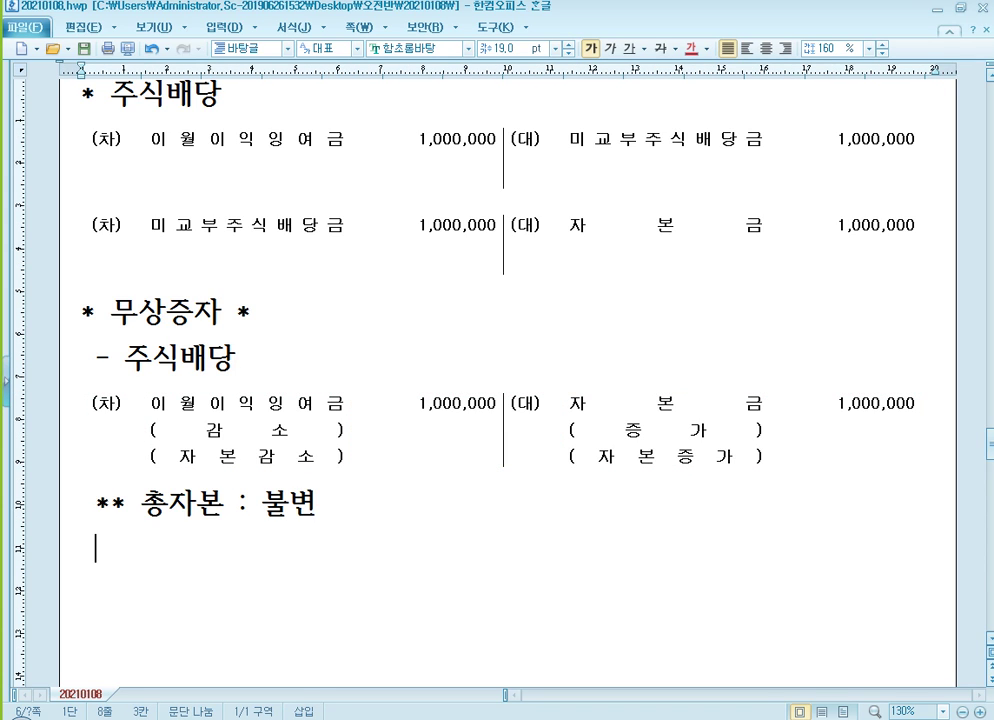
Write the line "- 이익준비금을 자본(금)에 전입하다." below the 총자본 note and insert a blank (차)/(대) entry table under it
{"action": "type", "text": "-"}
{"action": "scroll", "coordinate": [546, 325], "scroll_direction": "down", "scroll_amount": 3}
{"action": "scroll", "coordinate": [546, 325], "scroll_direction": "down", "scroll_amount": 2}
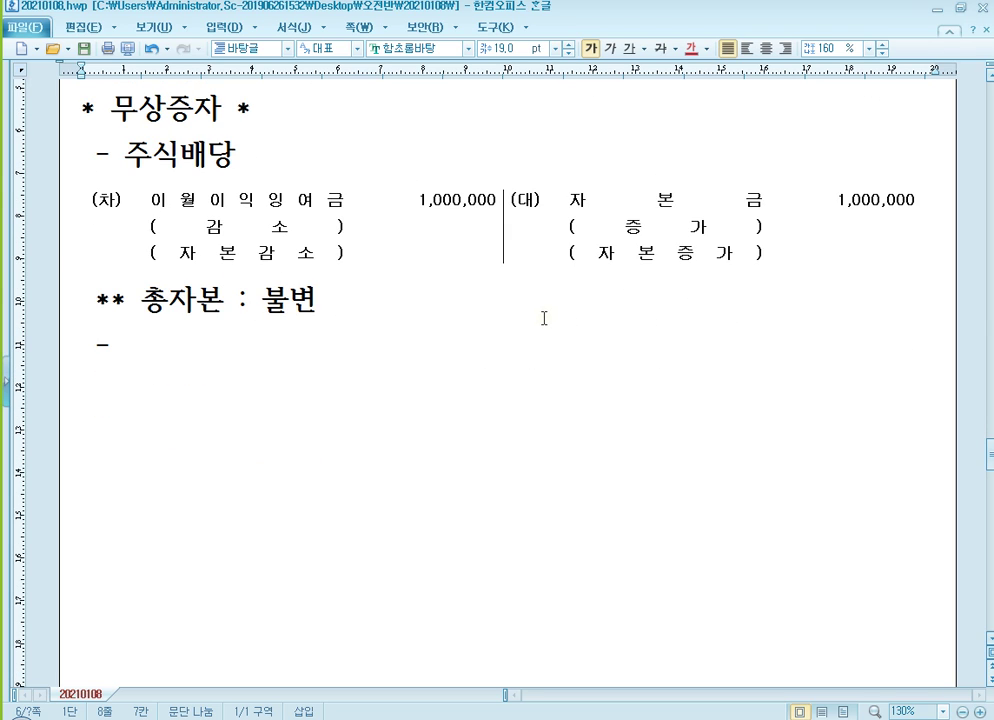
{"action": "type", "text": "이익준"}
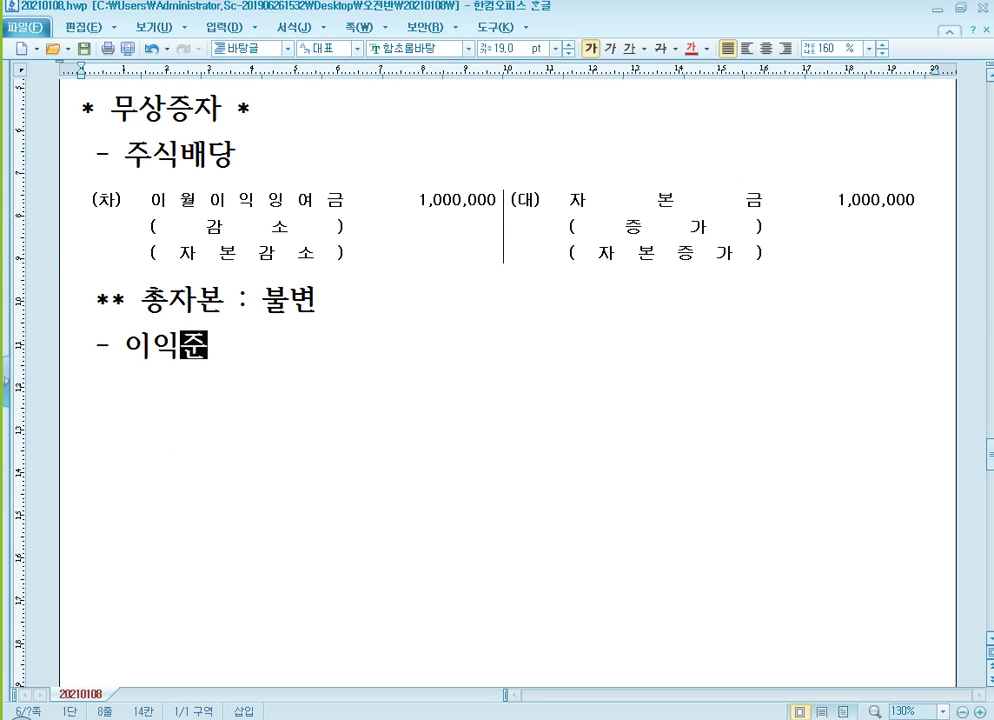
{"action": "type", "text": "비금을 자본(금)에 "}
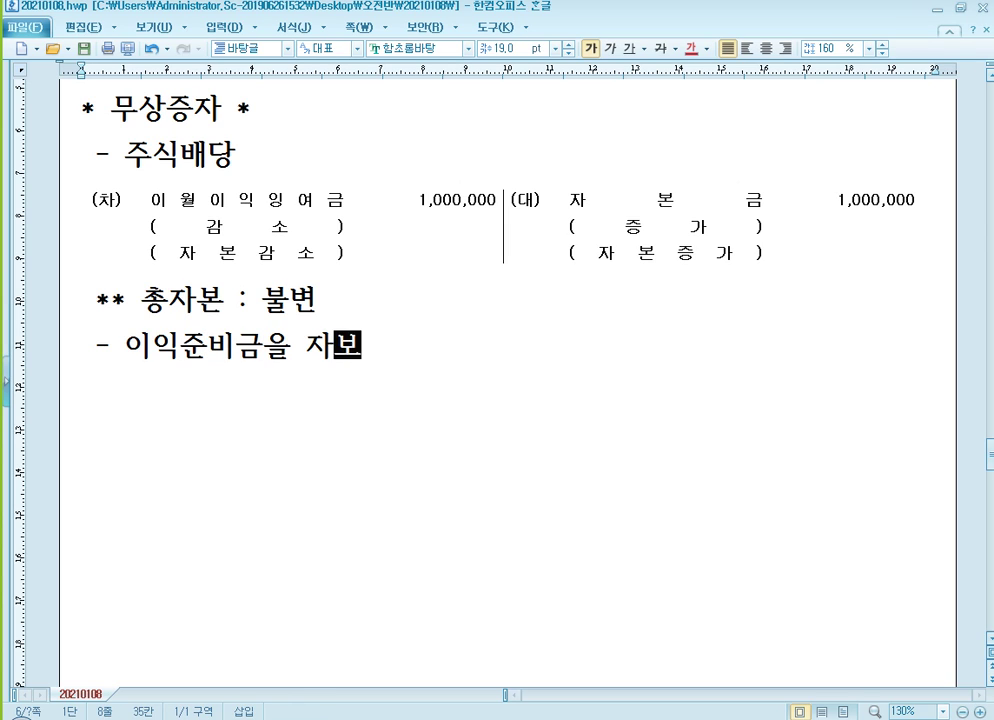
{"action": "type", "text": "전입하다."}
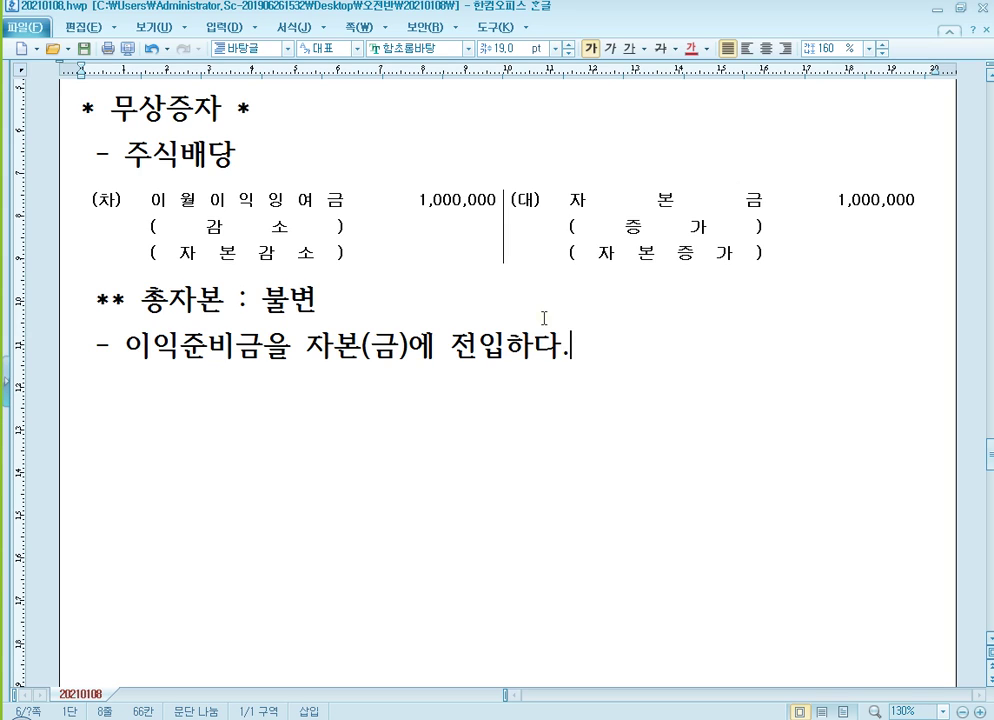
{"action": "type", "text": "\\n(차) (대)"}
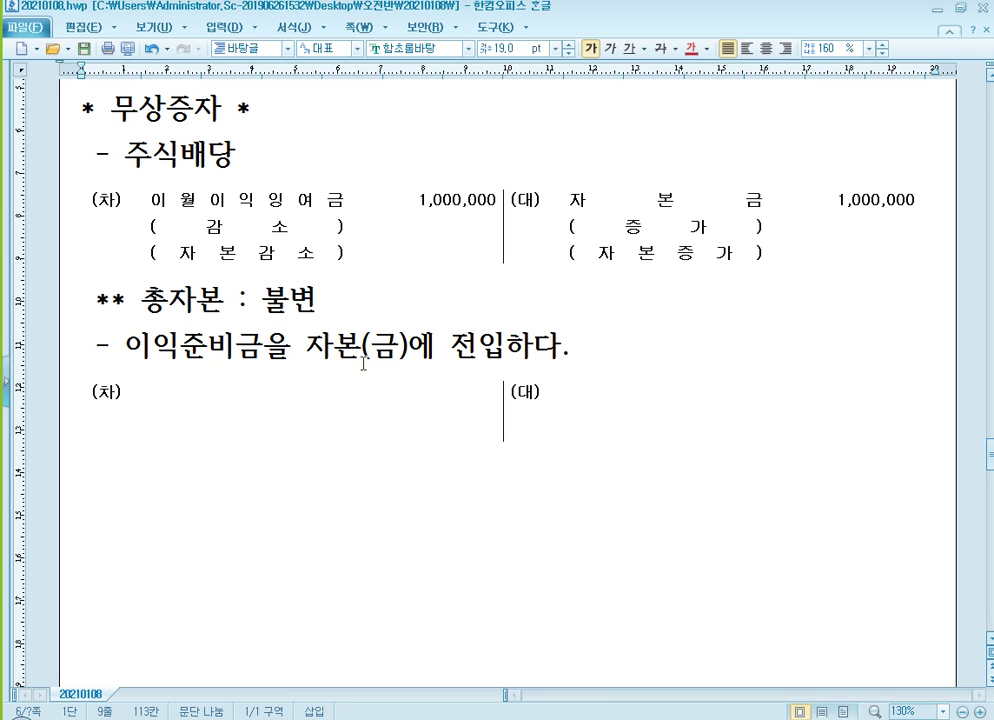
{"action": "scroll", "coordinate": [482, 354], "scroll_direction": "up", "scroll_amount": 10}
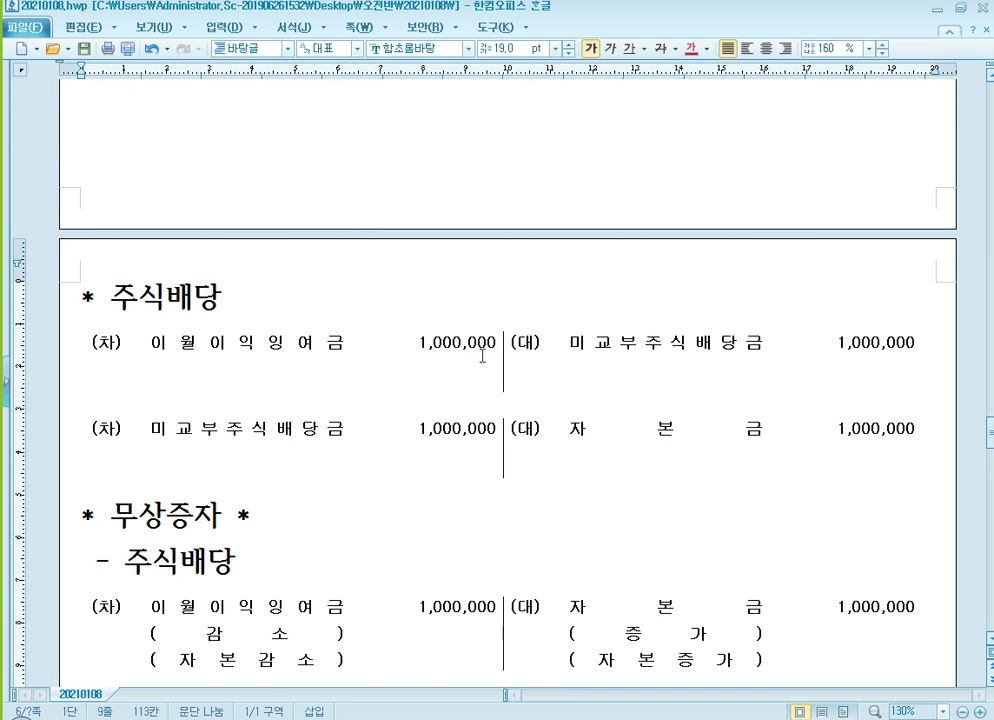
{"action": "scroll", "coordinate": [626, 324], "scroll_direction": "up", "scroll_amount": 15}
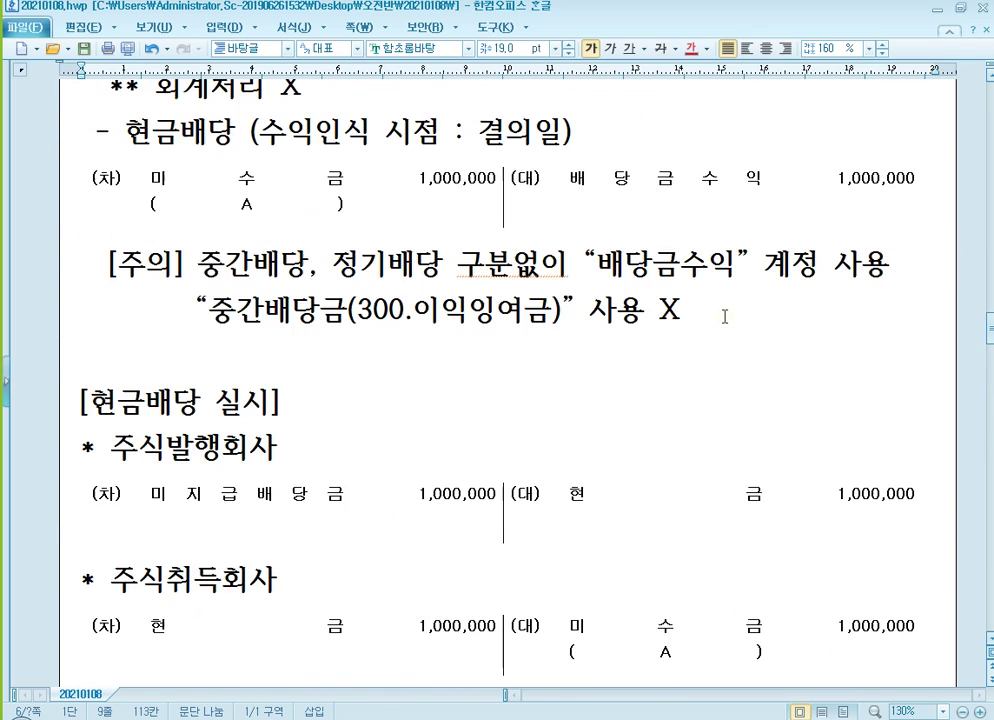
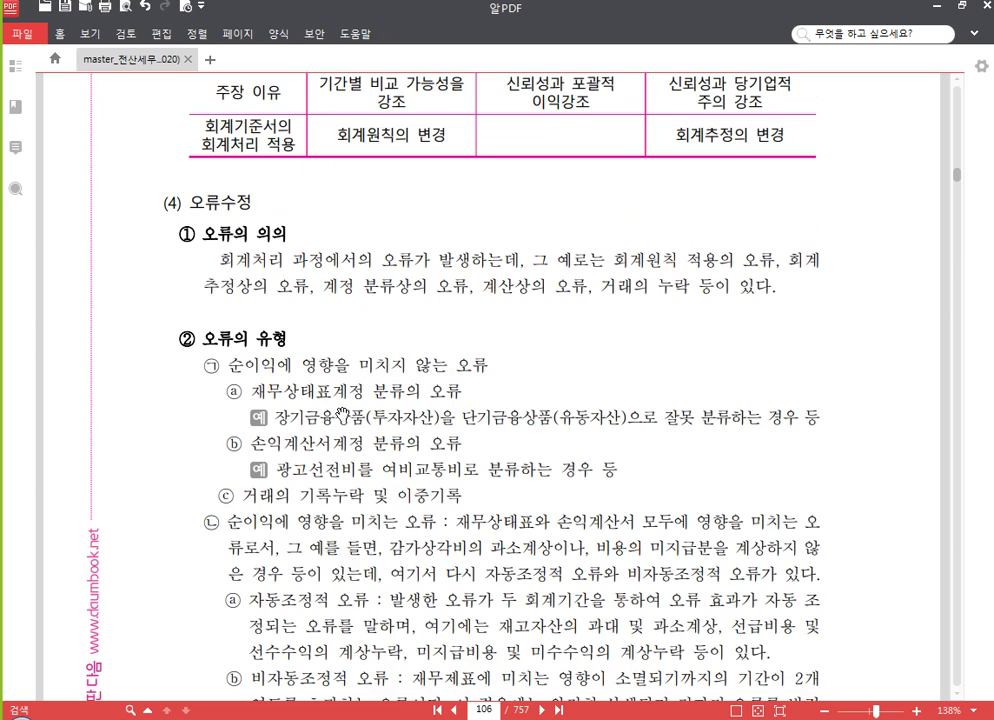
Switch to the 20210108.hwp notes in Hangul and add the heading "** 오류수정" below the 추정변경 section
{"action": "key", "text": "alt+Tab"}
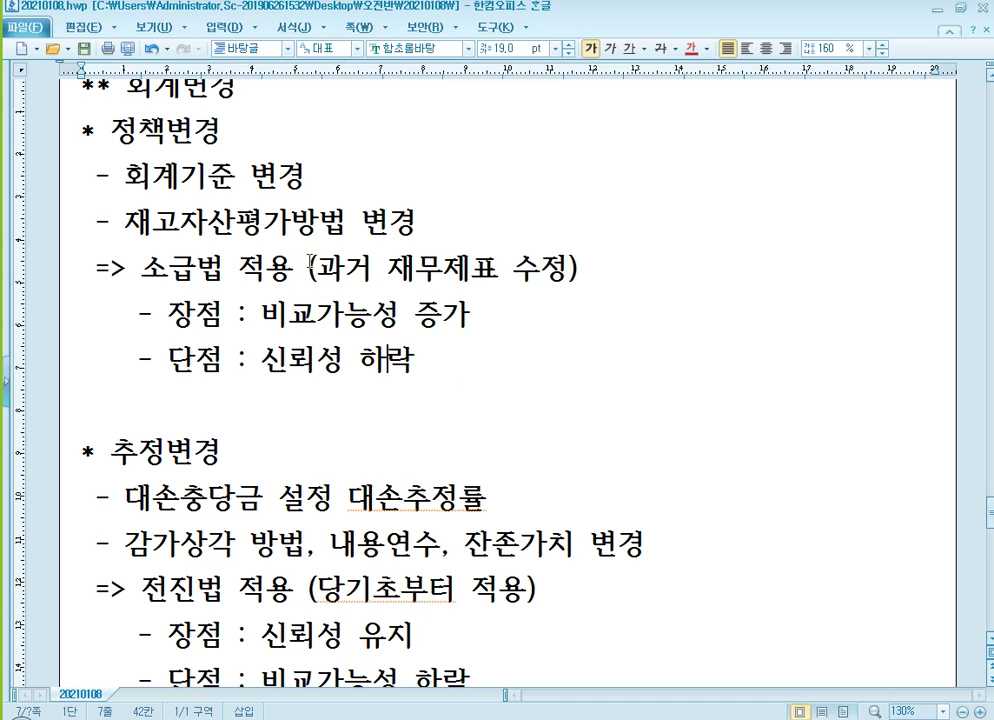
{"action": "scroll", "coordinate": [160, 218], "scroll_direction": "up", "scroll_amount": 3}
{"action": "scroll", "coordinate": [160, 218], "scroll_direction": "down", "scroll_amount": 5}
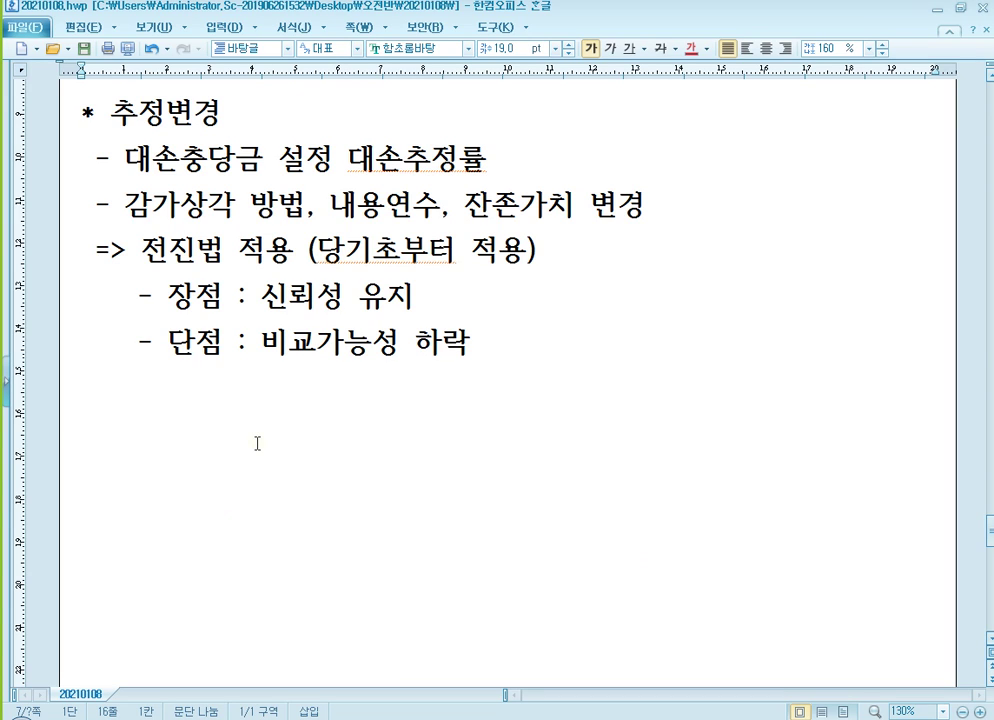
{"action": "type", "text": "** 옿"}
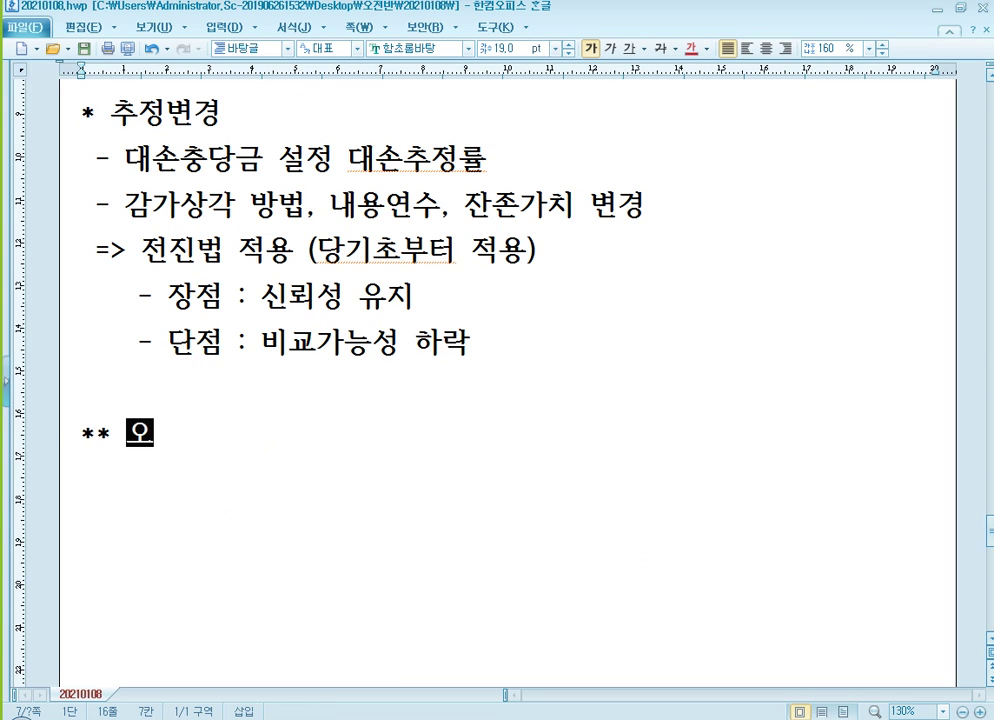
{"action": "type", "text": "류수정"}
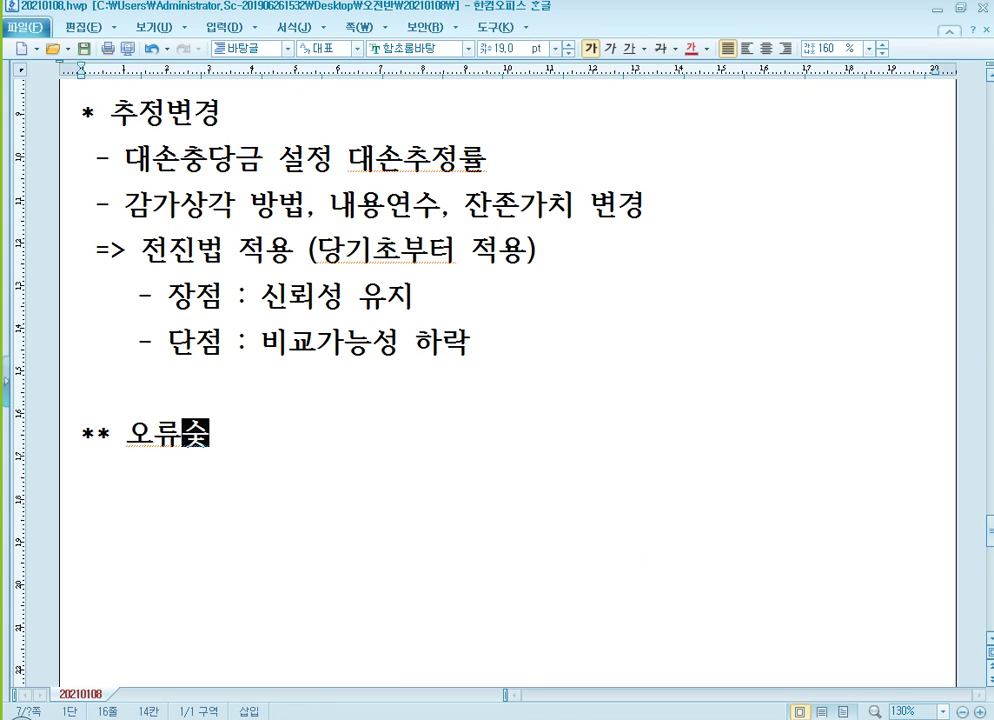
{"action": "key", "text": "Return"}
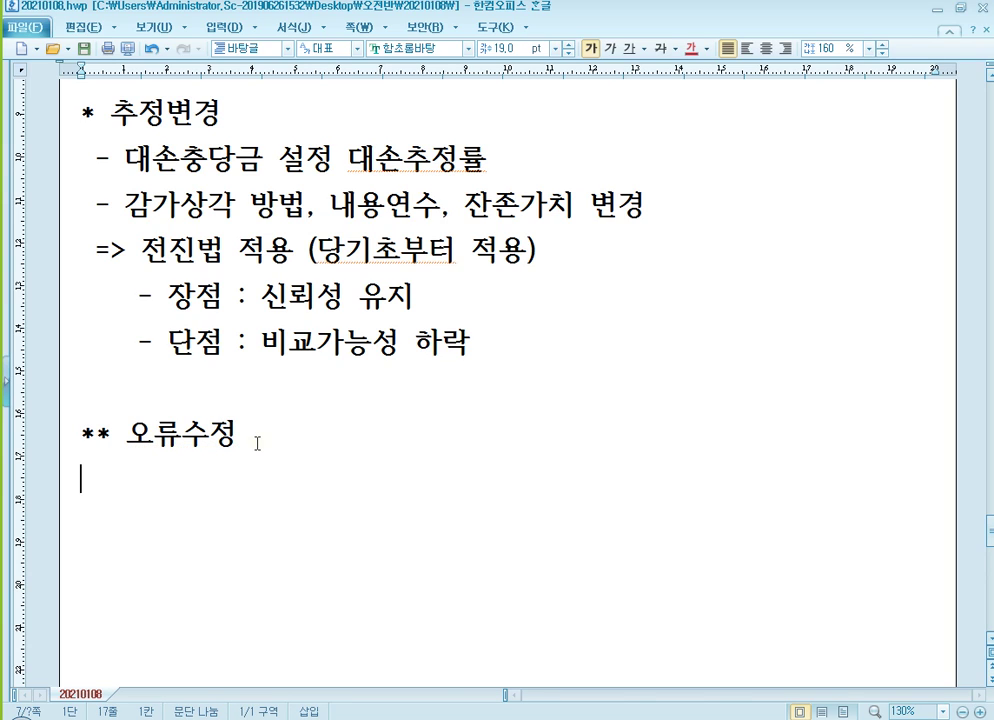
Write the label "x1" under the 오류수정 heading and paste a blank (차)/(대) entry table below it
{"action": "type", "text": "x1"}
{"action": "key", "text": "ctrl+v"}
{"action": "scroll", "coordinate": [257, 443], "scroll_direction": "down", "scroll_amount": 3}
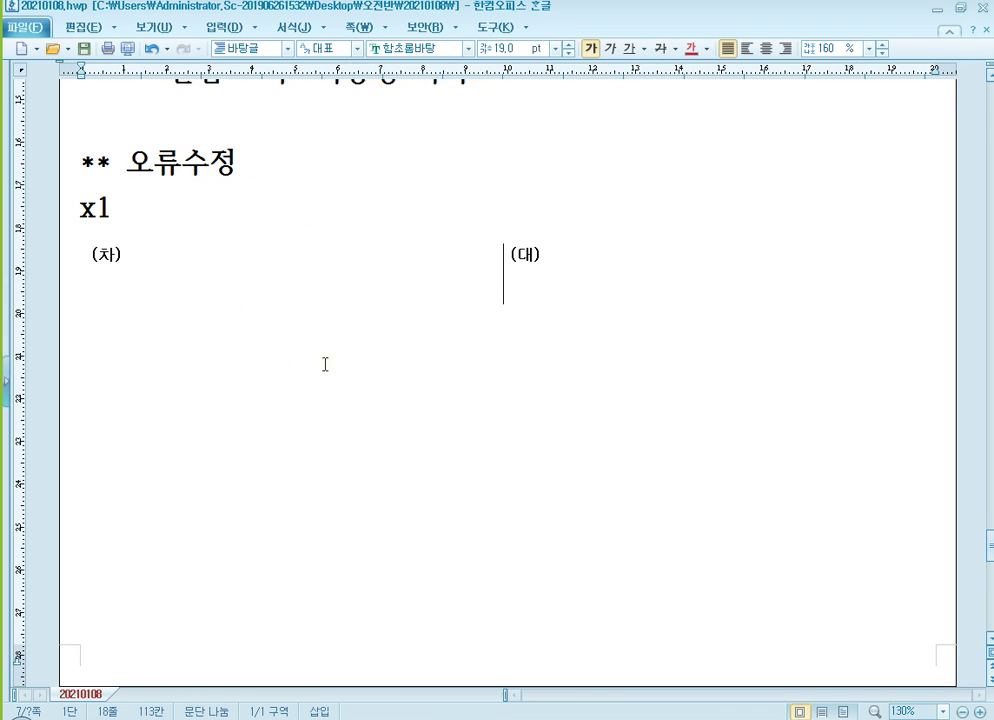
Fill the debit side of the x1 entry with the account 감가상각비 and the amount XXX
{"action": "left_click", "coordinate": [231, 272]}
{"action": "type", "text": "r감가상각"}
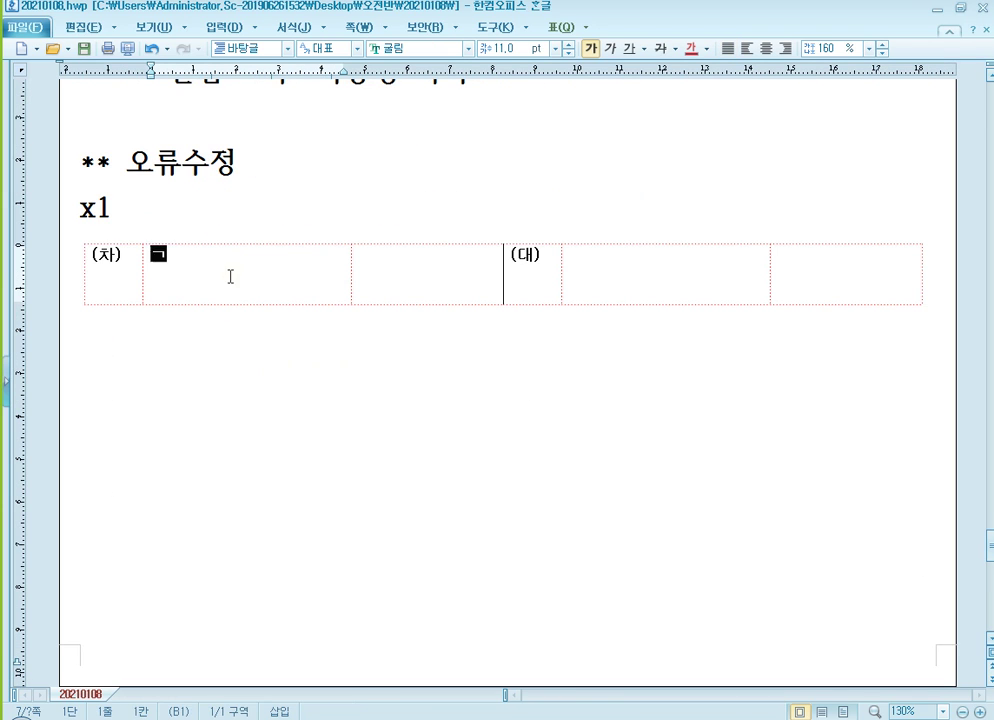
{"action": "type", "text": "비"}
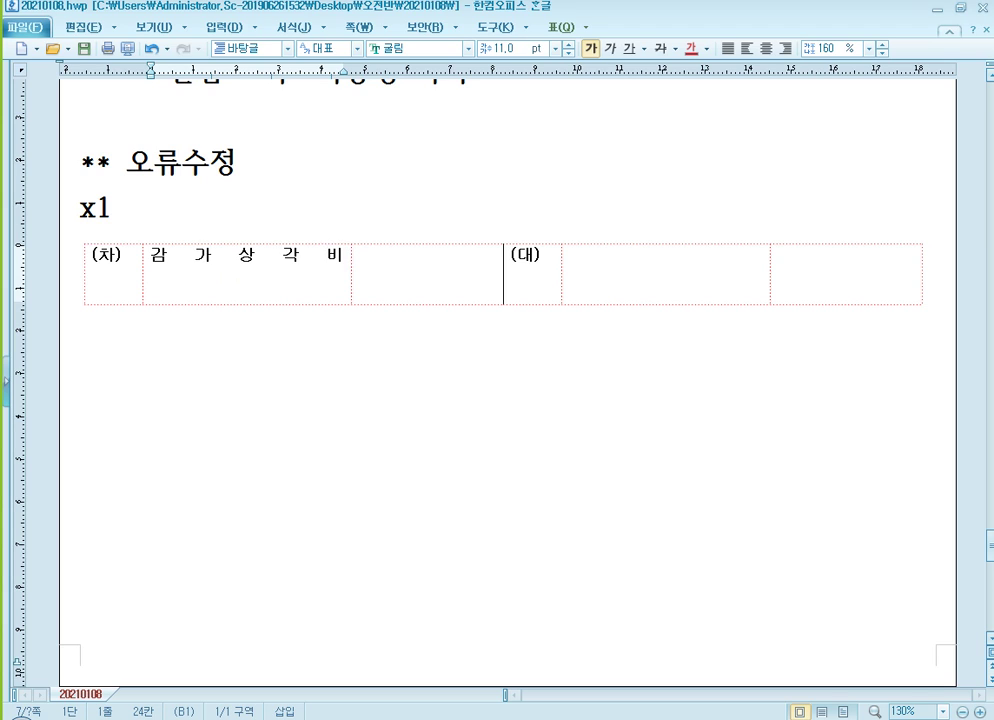
{"action": "key", "text": "Tab"}
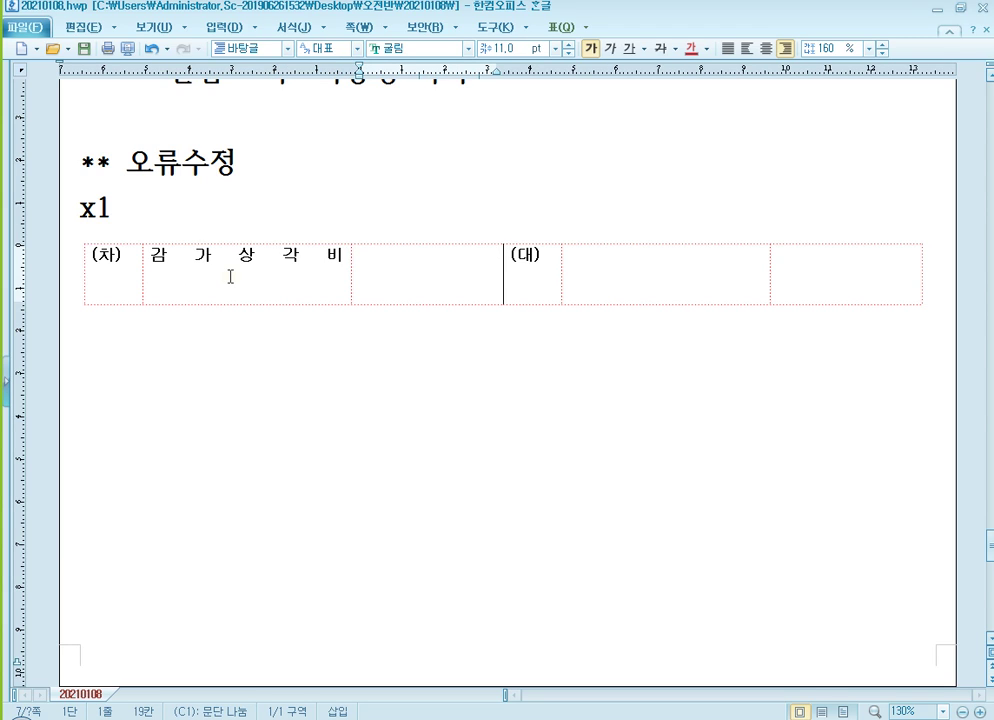
{"action": "type", "text": "XXX"}
Fill the credit side of the x1 entry with the account 감가상각누계액 and the amount XXX
{"action": "key", "text": "Tab"}
{"action": "key", "text": "End"}
{"action": "key", "text": "Tab"}
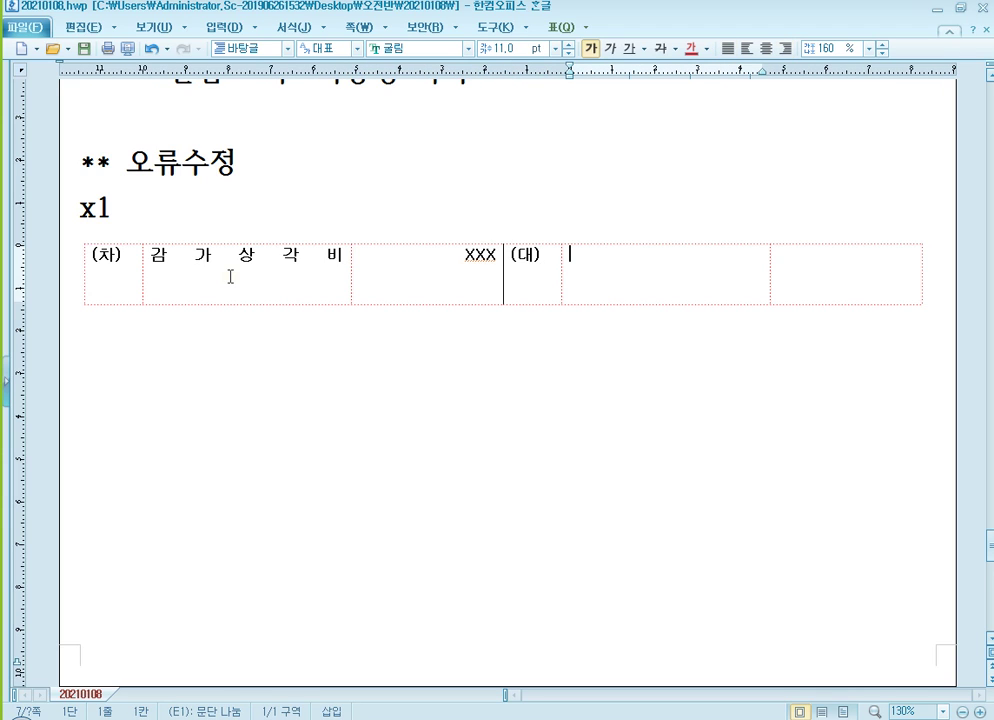
{"action": "type", "text": "감가상가ㄱ누계액"}
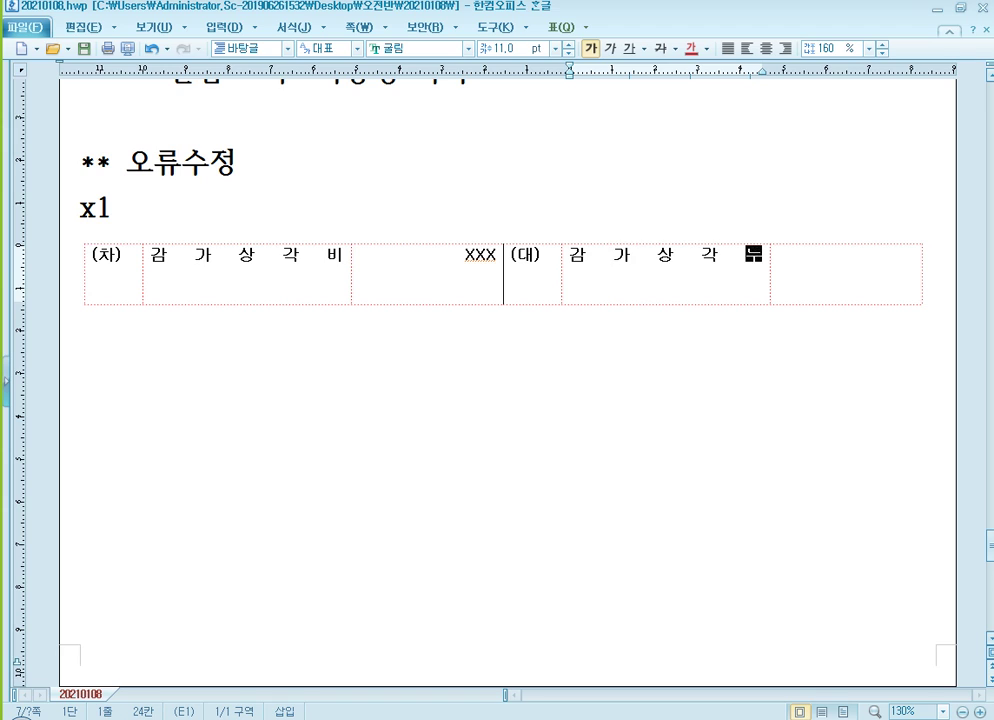
{"action": "key", "text": "Tab"}
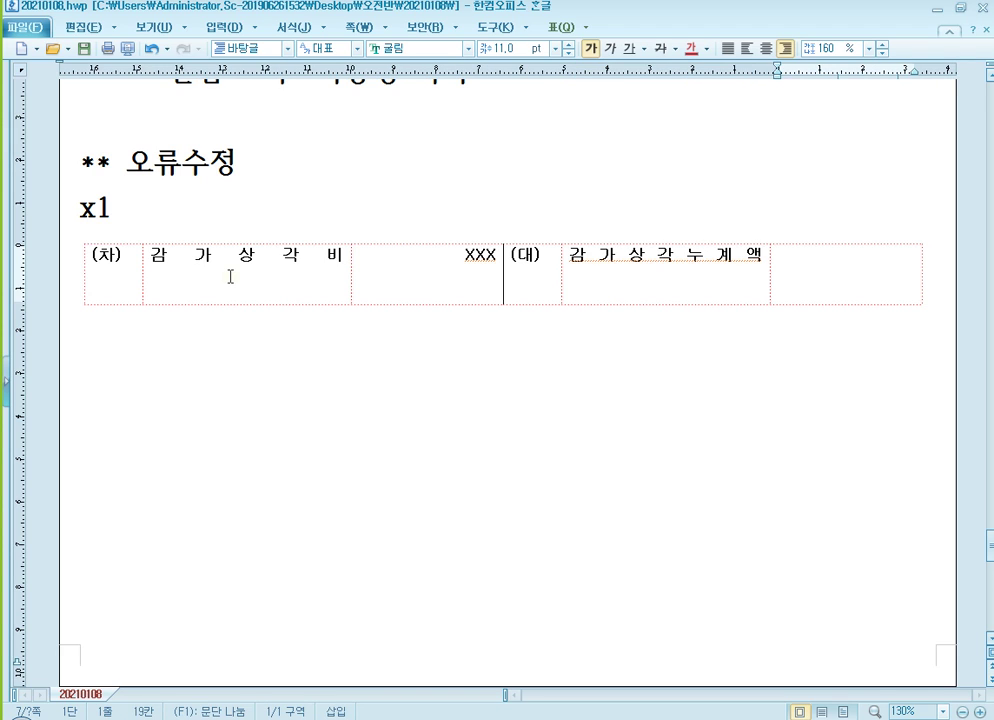
{"action": "type", "text": "XXX"}
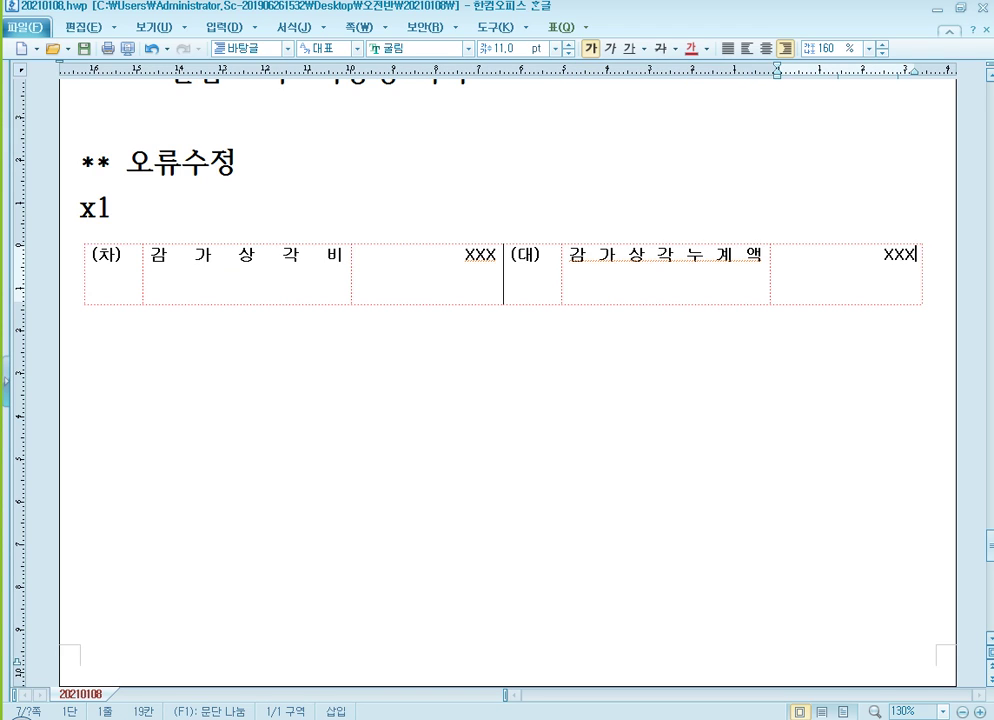
Add the code (207) under 감가상각누계액 and the code (500) under 감가상각비 in the x1 entry
{"action": "left_click", "coordinate": [229, 276]}
{"action": "type", "text": "(207)"}
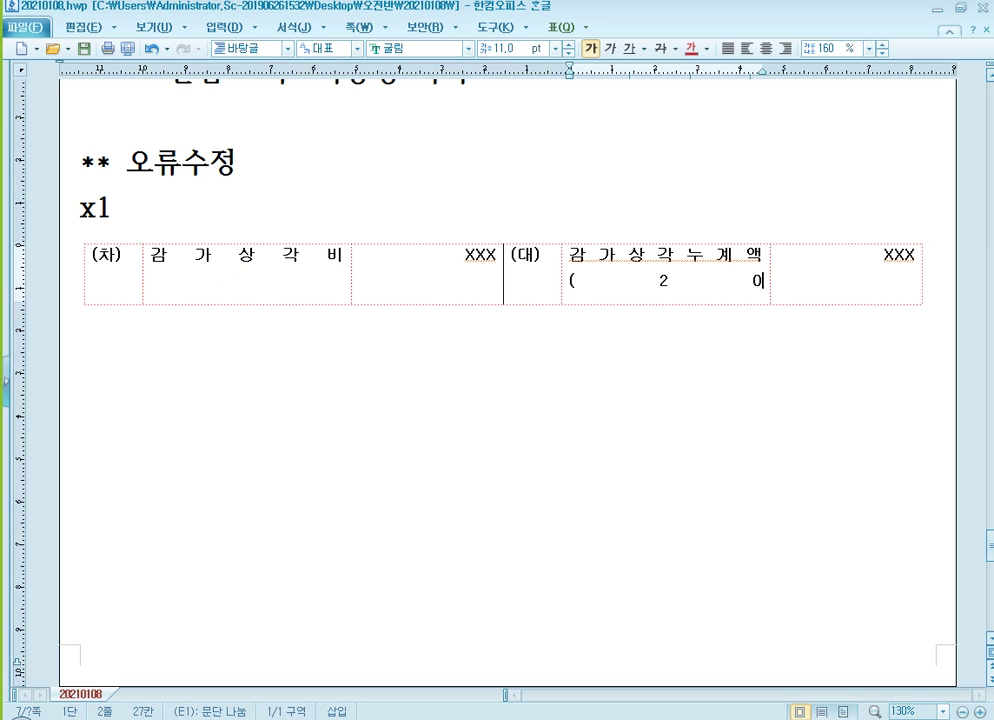
{"action": "key", "text": "Left"}
{"action": "key", "text": "Left"}
{"action": "key", "text": "Left"}
{"action": "key", "text": "Left"}
{"action": "key", "text": "Left"}
{"action": "key", "text": "Left"}
{"action": "key", "text": "Left"}
{"action": "key", "text": "Left"}
{"action": "key", "text": "Left"}
{"action": "key", "text": "Left"}
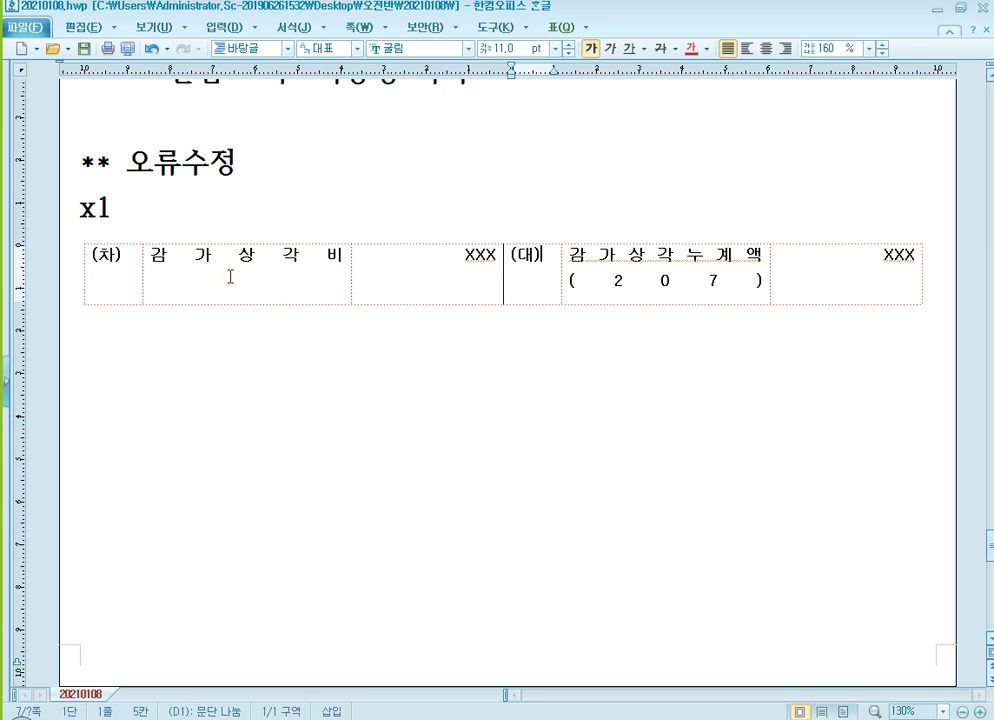
{"action": "key", "text": "Left"}
{"action": "key", "text": "Left"}
{"action": "key", "text": "Left"}
{"action": "key", "text": "Left"}
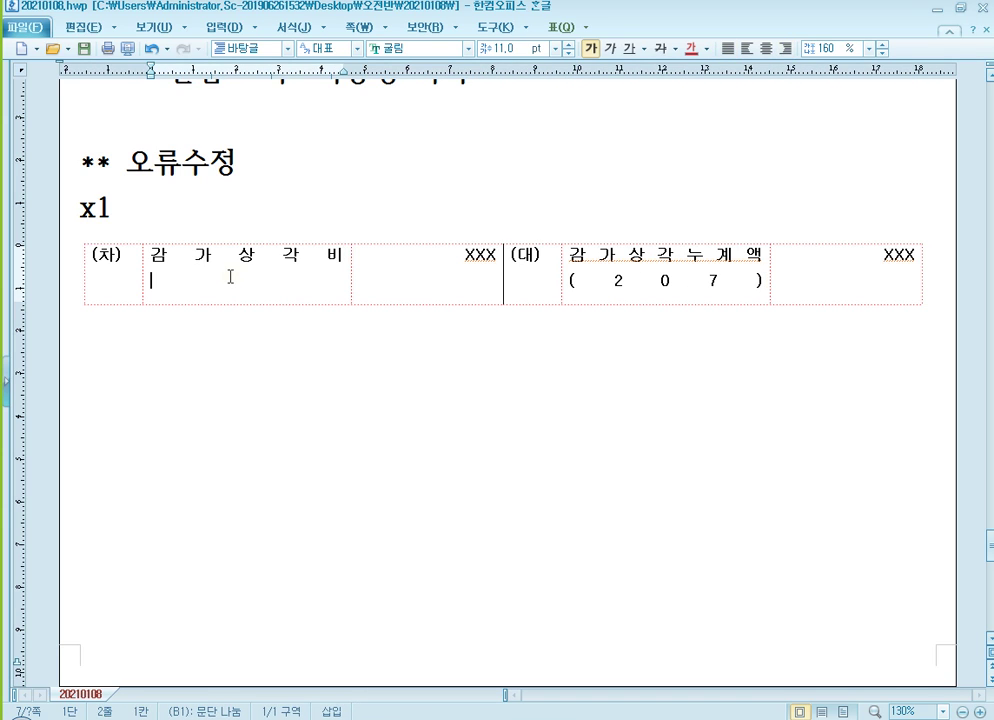
{"action": "type", "text": "(500)"}
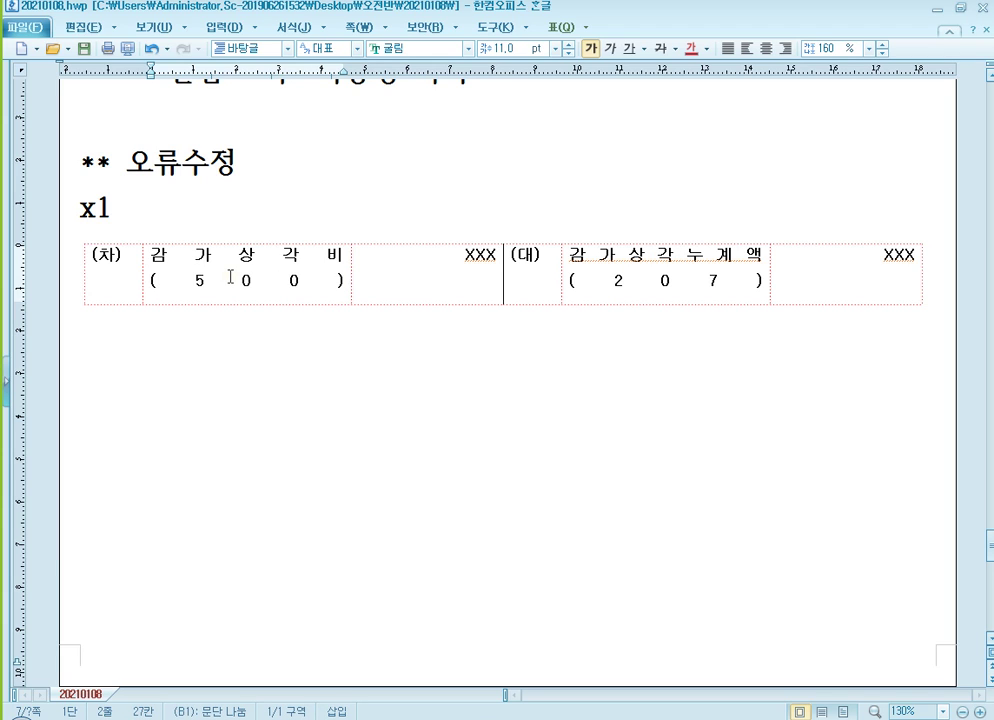
Write the lines "누락" and "x2 반영" below the x1 entry table
{"action": "key", "text": "Down"}
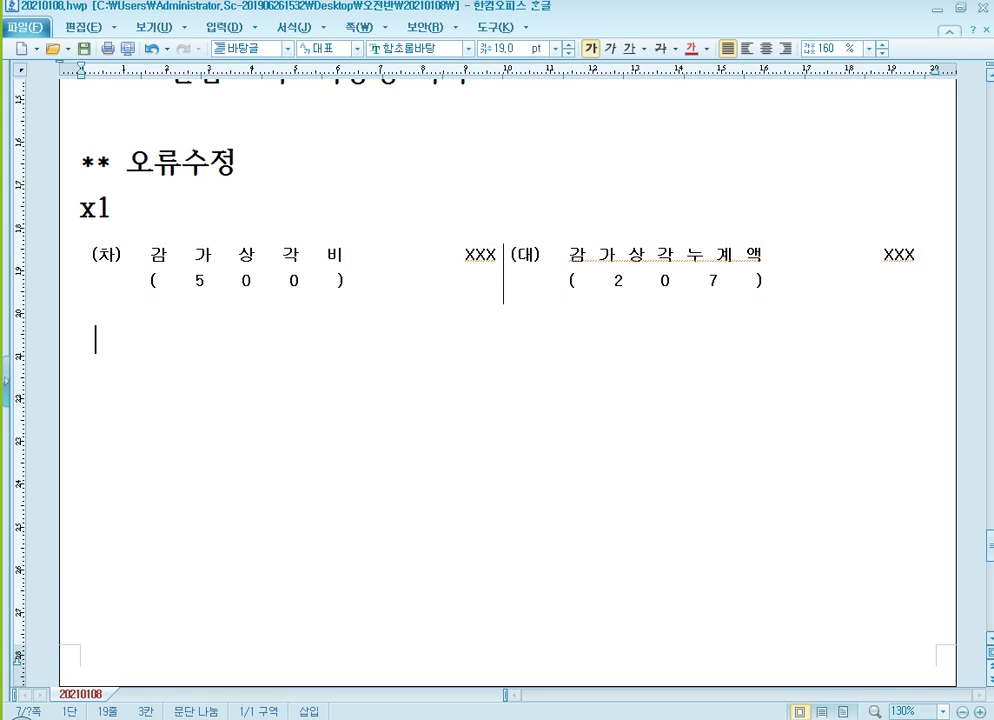
{"action": "type", "text": "누하"}
{"action": "key", "text": "BackSpace"}
{"action": "type", "text": "락"}
{"action": "key", "text": "Return"}
{"action": "type", "text": "x"}
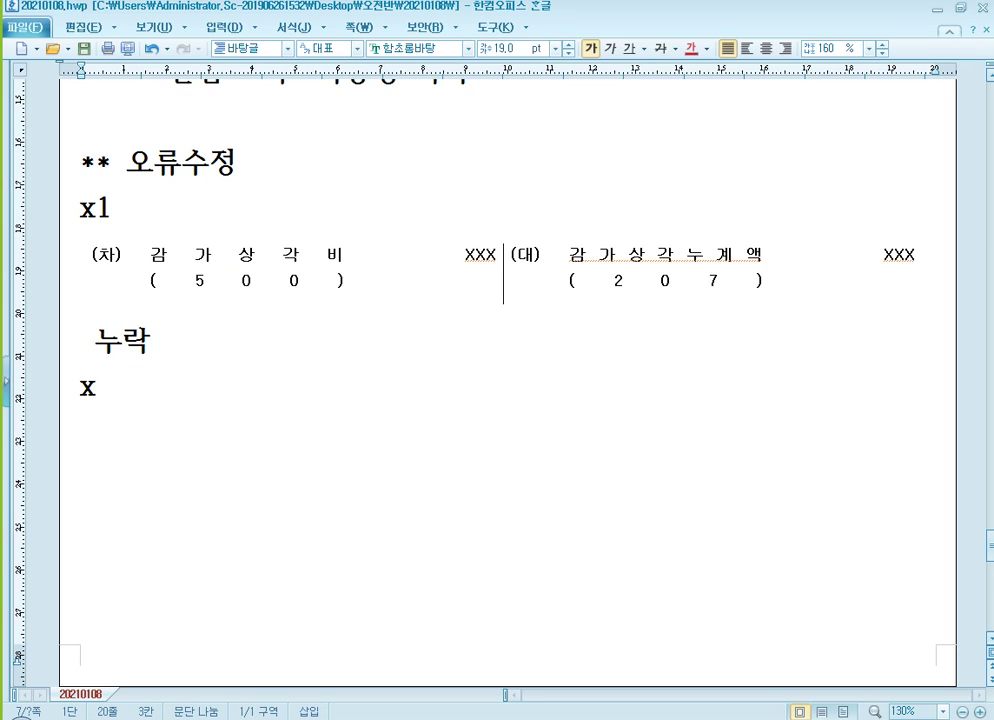
{"action": "type", "text": "2 반영"}
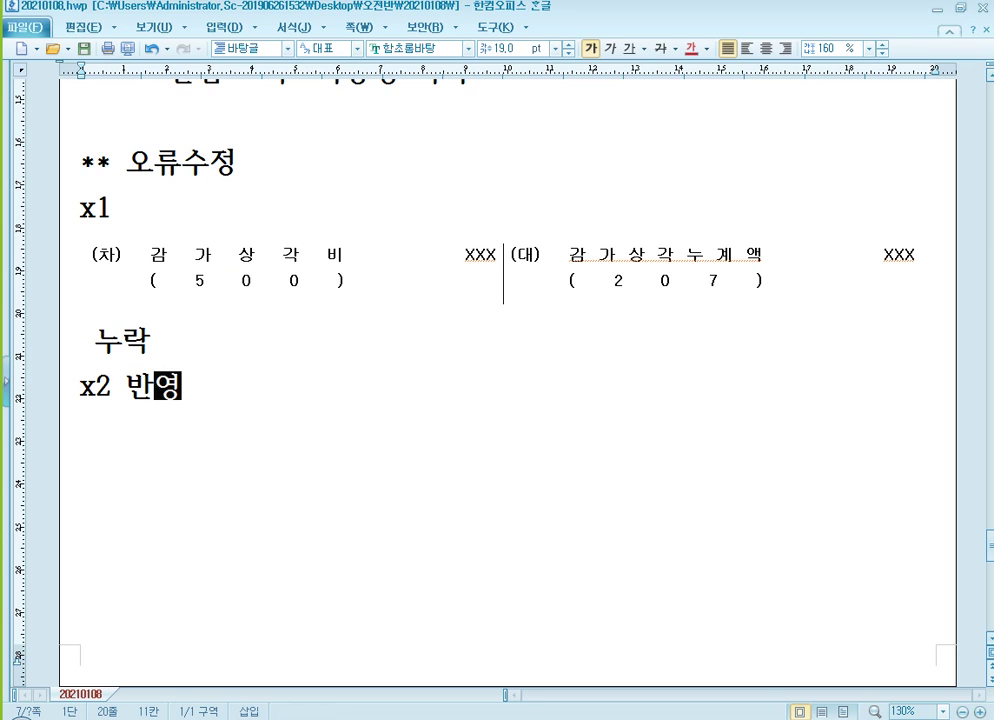
{"action": "key", "text": "Return"}
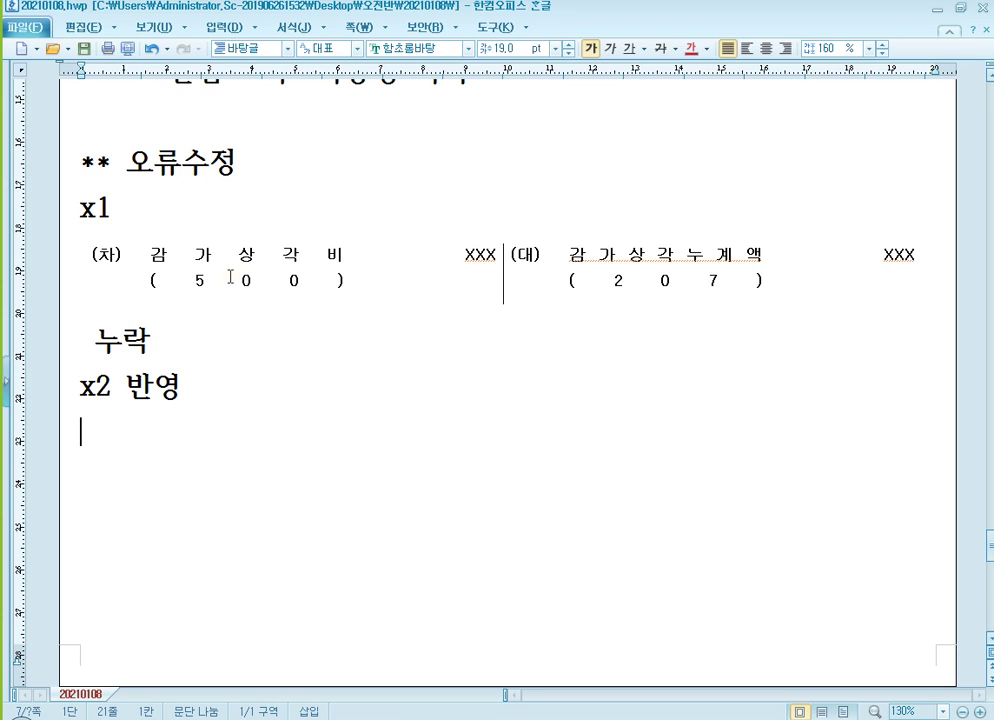
Complete the 누락 line so that it reads "x1 누락분" and return to the empty line below "x2 반영"
{"action": "key", "text": "Up"}
{"action": "key", "text": "Up"}
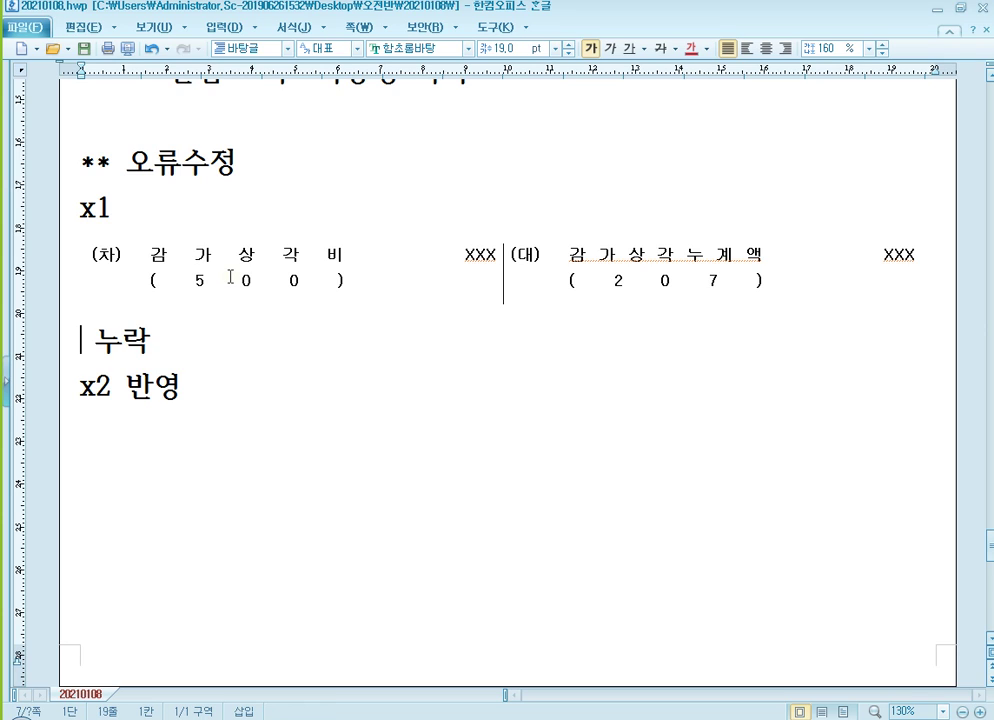
{"action": "type", "text": "x1"}
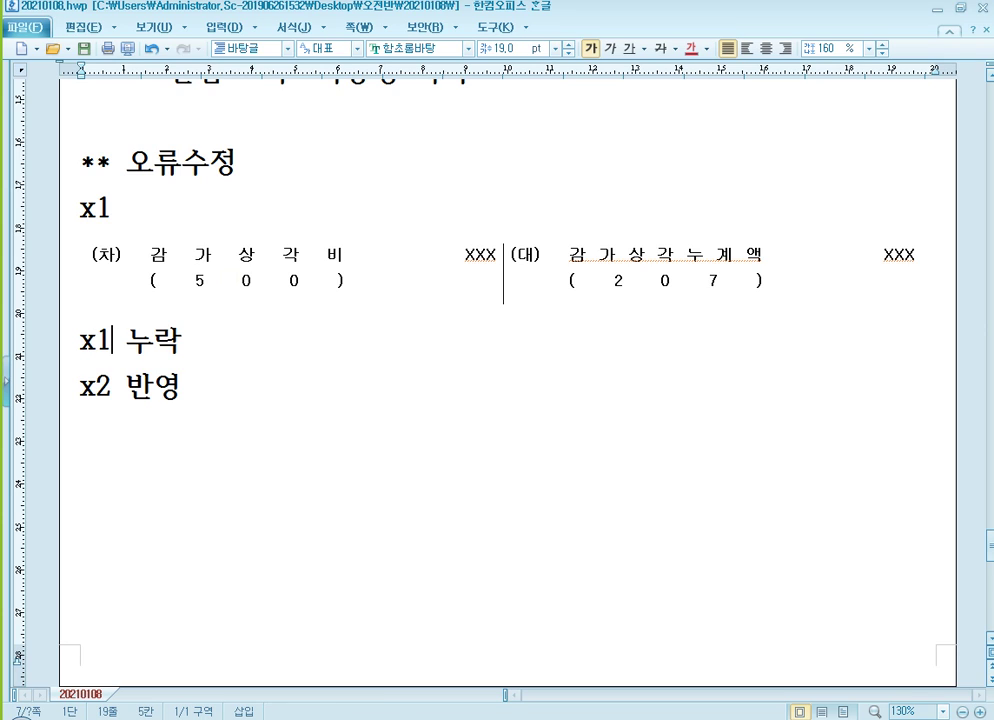
{"action": "key", "text": "End"}
{"action": "type", "text": "분"}
{"action": "key", "text": "Down"}
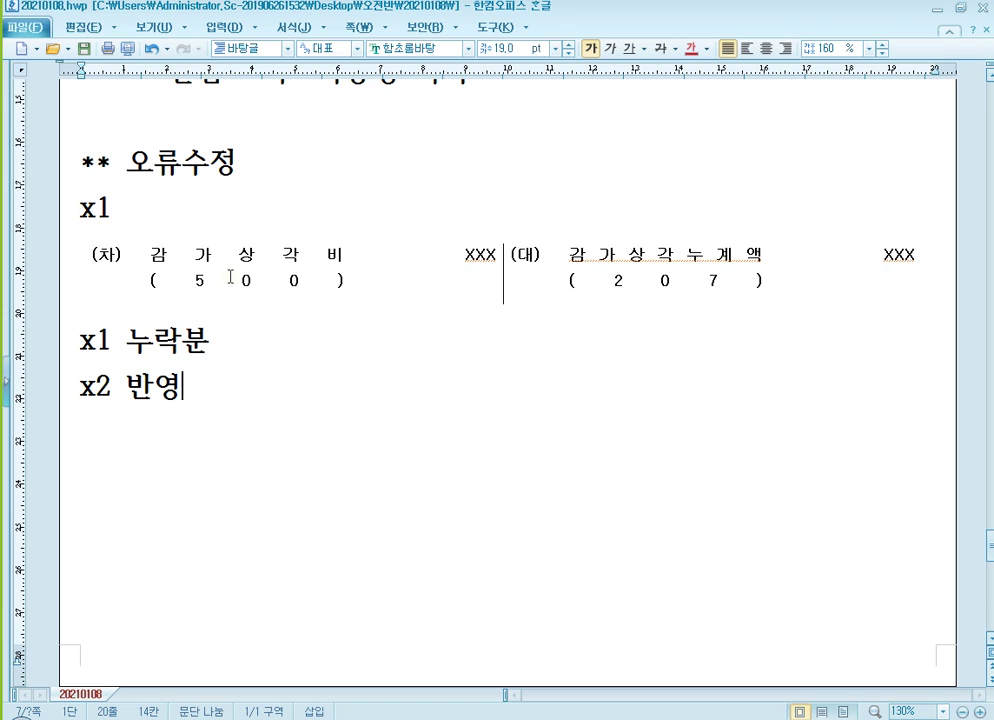
{"action": "key", "text": "Down"}
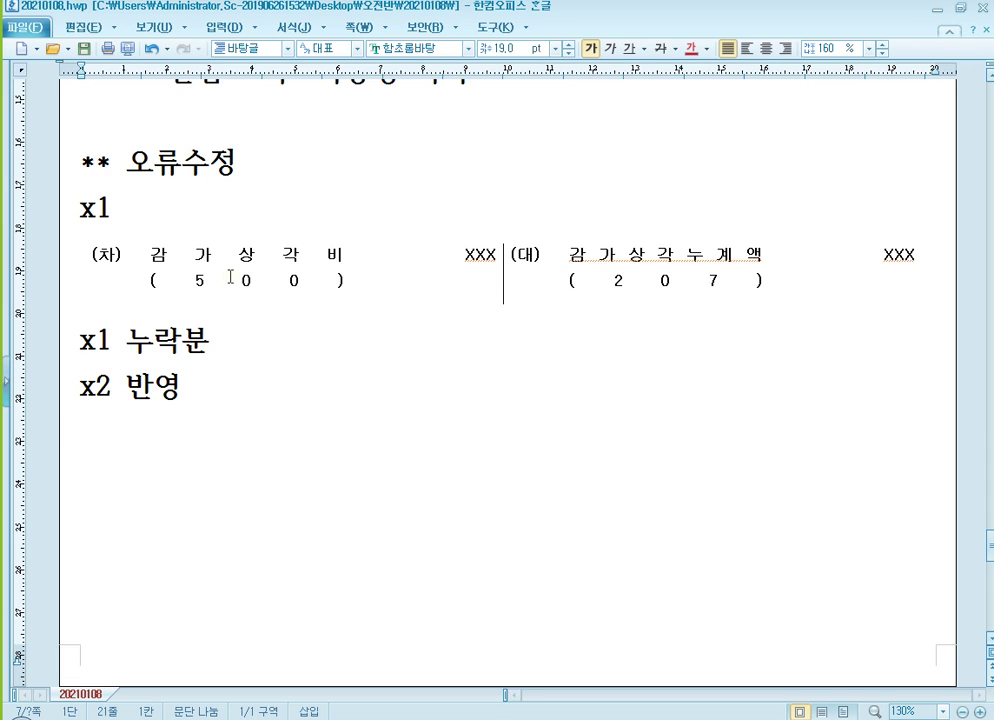
{"action": "scroll", "coordinate": [273, 401], "scroll_direction": "down", "scroll_amount": 1}
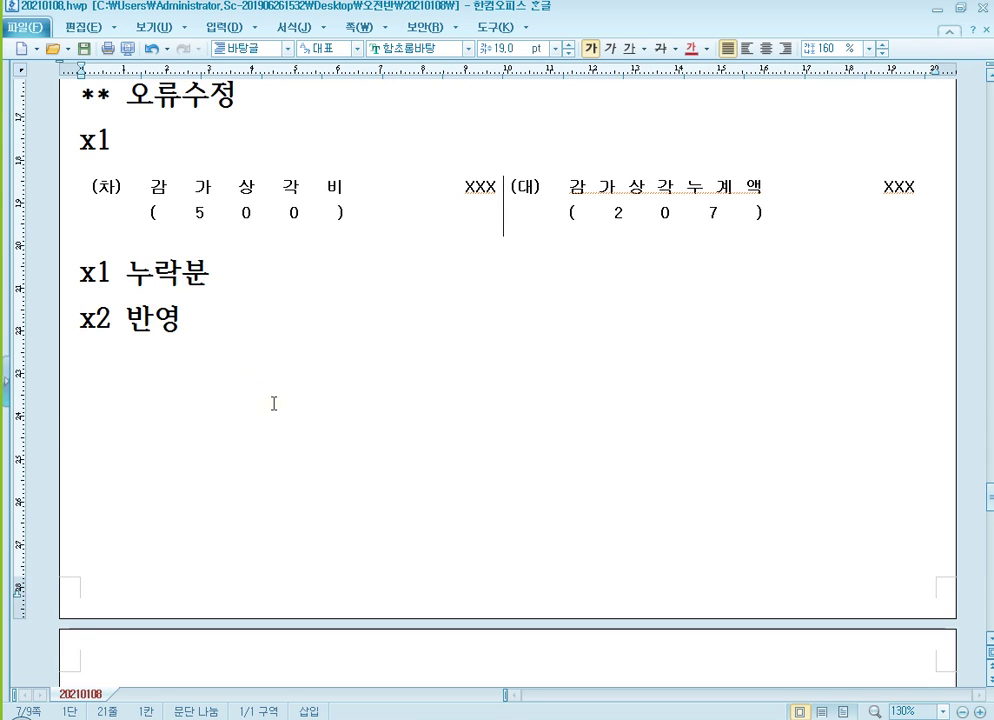
{"action": "scroll", "coordinate": [333, 383], "scroll_direction": "up", "scroll_amount": 1}
{"action": "left_click", "coordinate": [686, 283]}
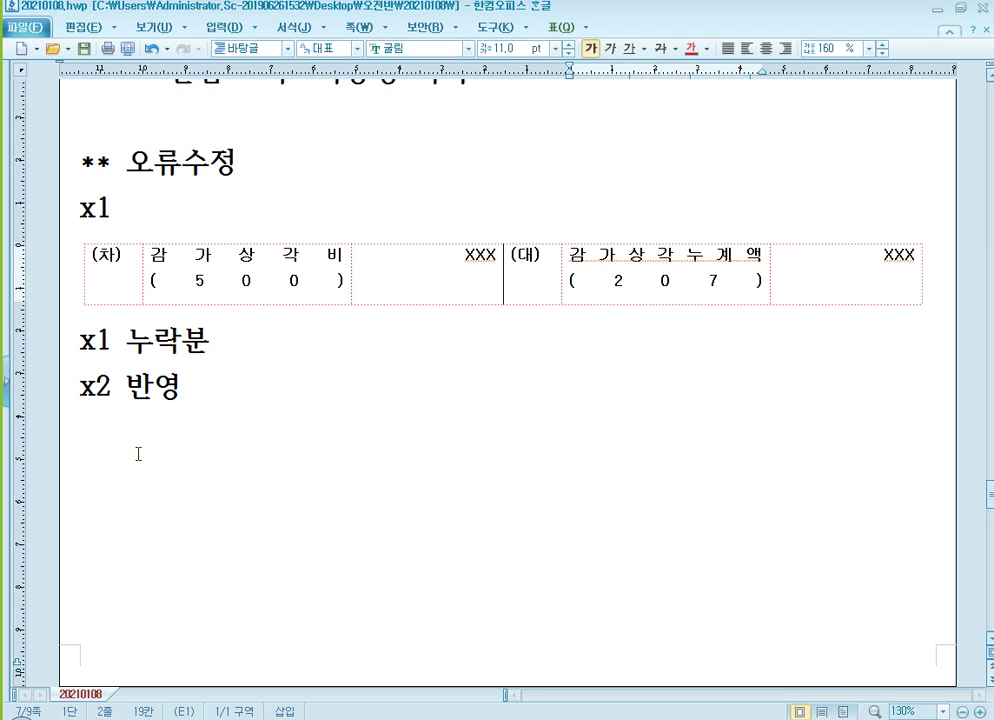
Paste a blank (차)/(대) journal entry table below the "x2 반영" line
{"action": "left_click", "coordinate": [268, 484]}
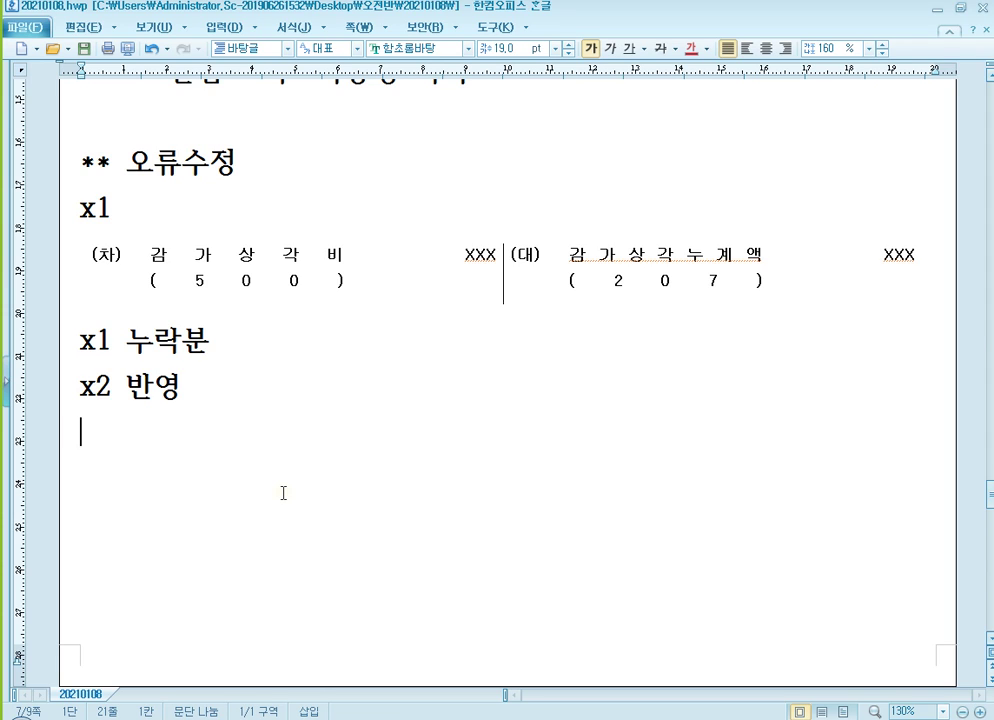
{"action": "key", "text": "ctrl+v"}
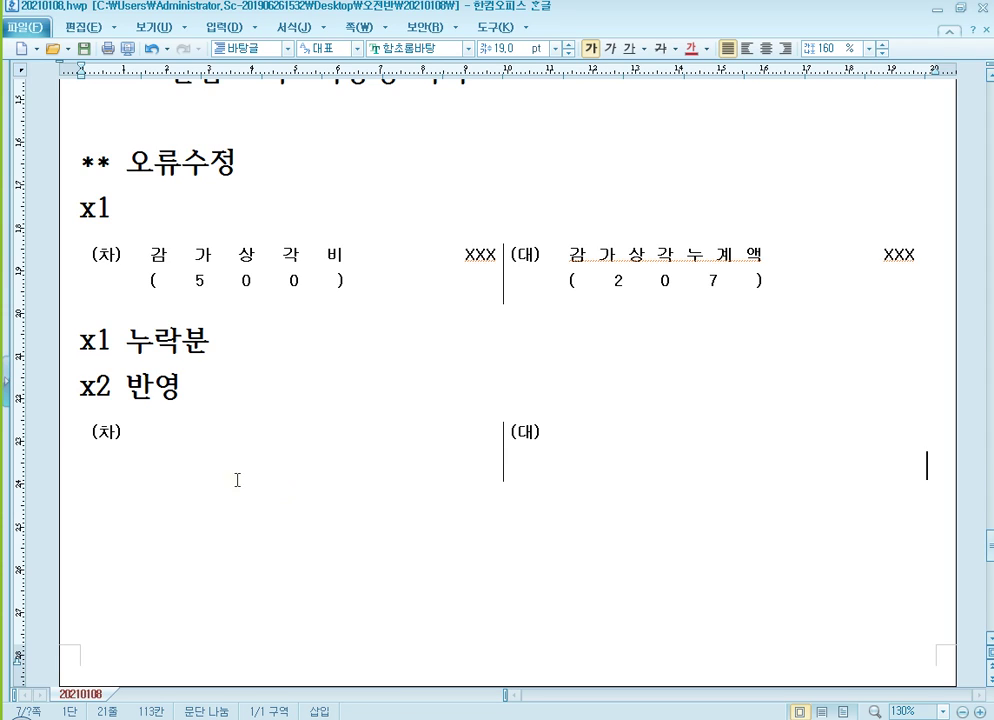
{"action": "left_click", "coordinate": [308, 295]}
{"action": "left_click", "coordinate": [633, 279]}
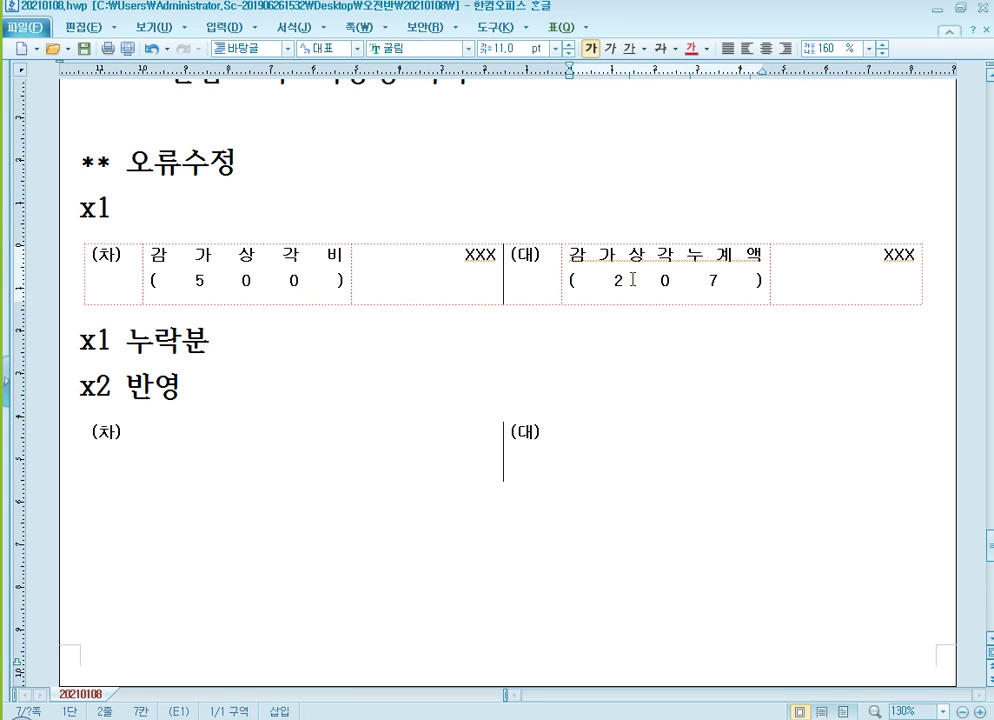
{"action": "left_click", "coordinate": [265, 273]}
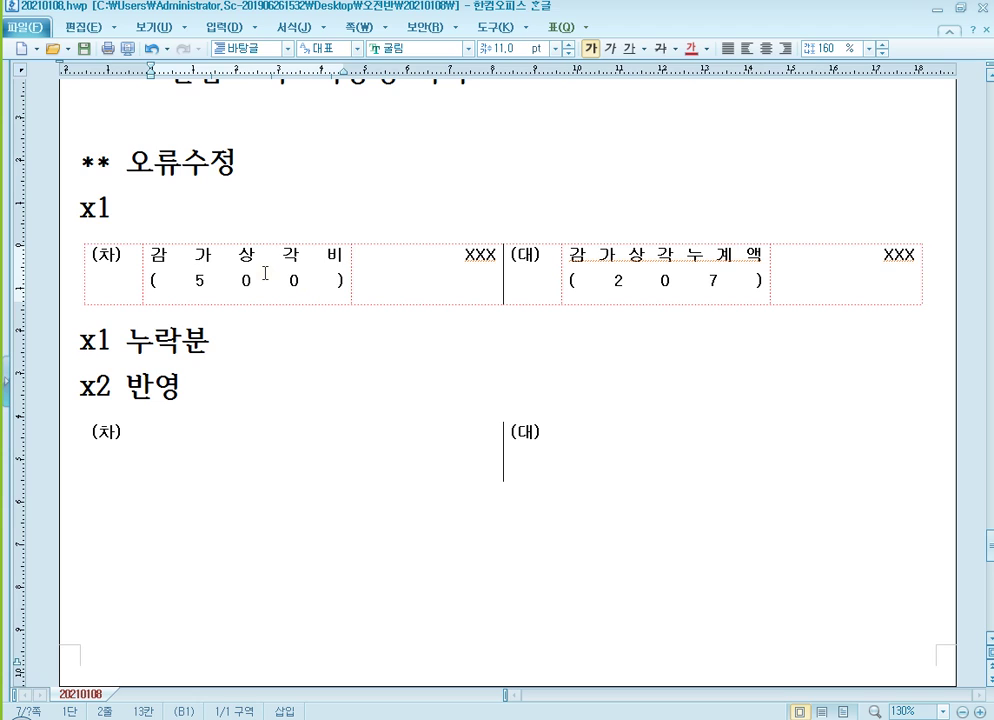
Fill the credit side of the x2 entry with the account 감가상각누계액, the code (207) and the amount XXX
{"action": "left_click", "coordinate": [638, 455]}
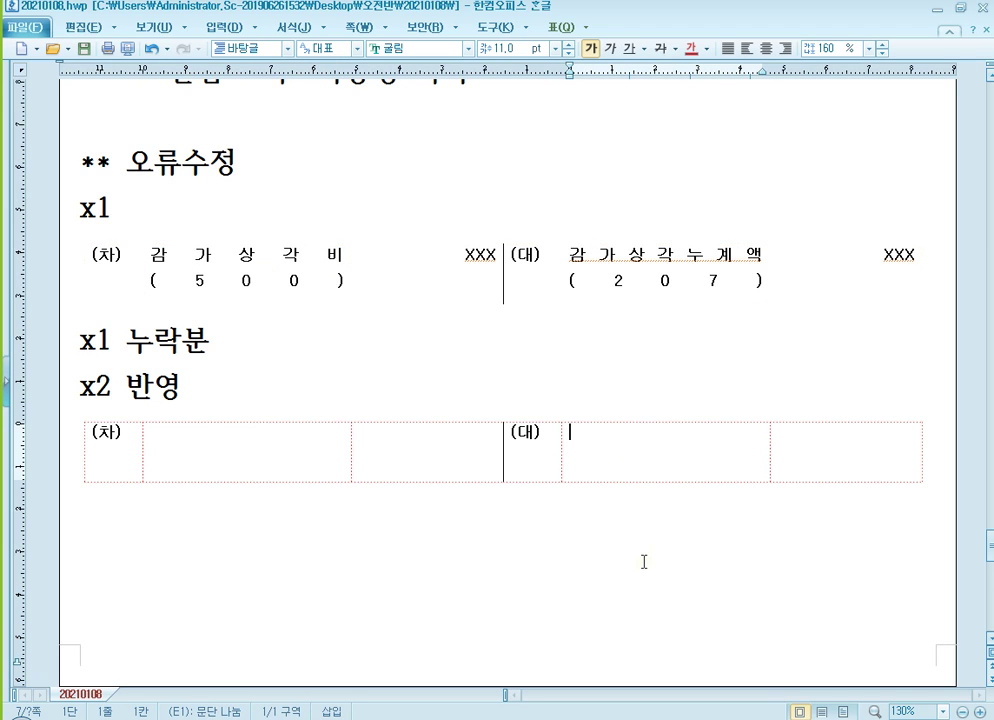
{"action": "type", "text": "감가상각누"}
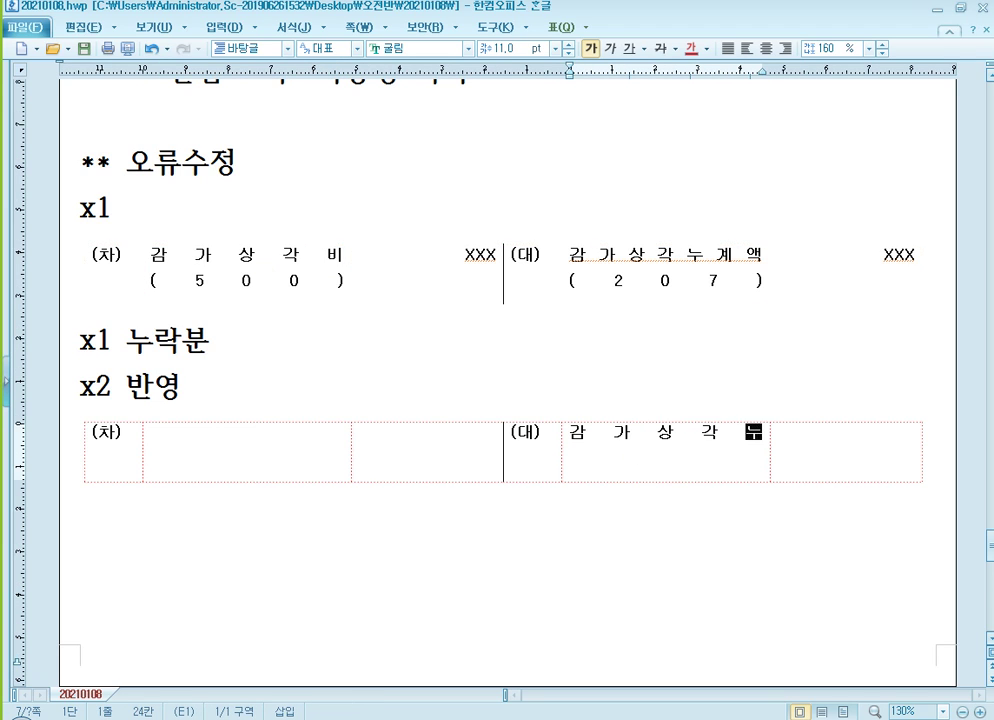
{"action": "type", "text": "계액"}
{"action": "key", "text": "Return"}
{"action": "type", "text": "("}
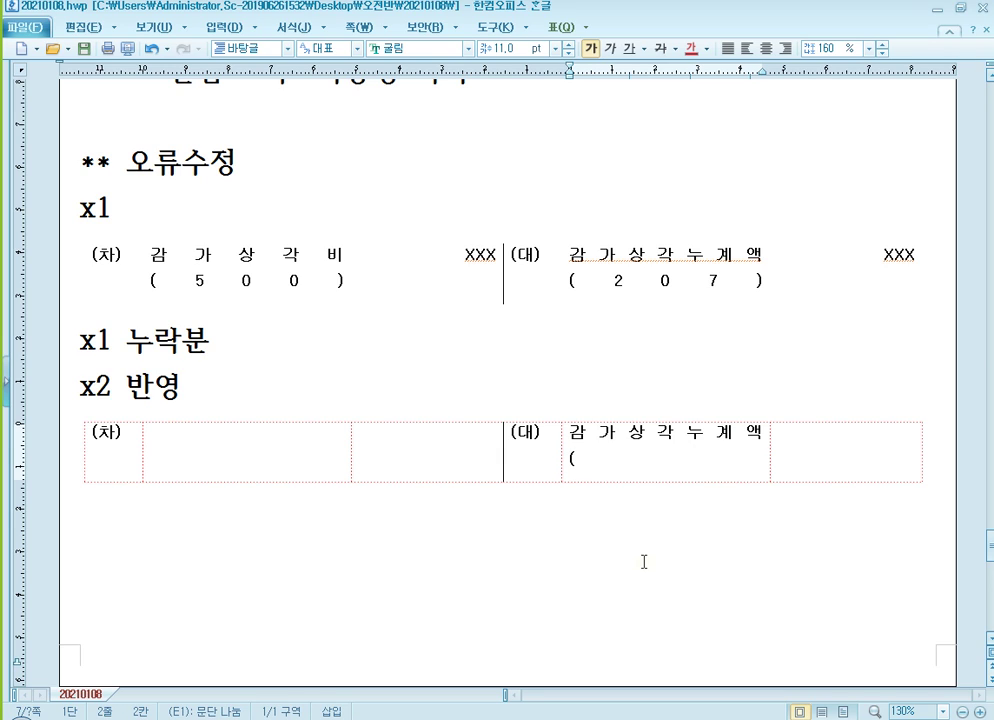
{"action": "type", "text": "207)"}
{"action": "key", "text": "Tab"}
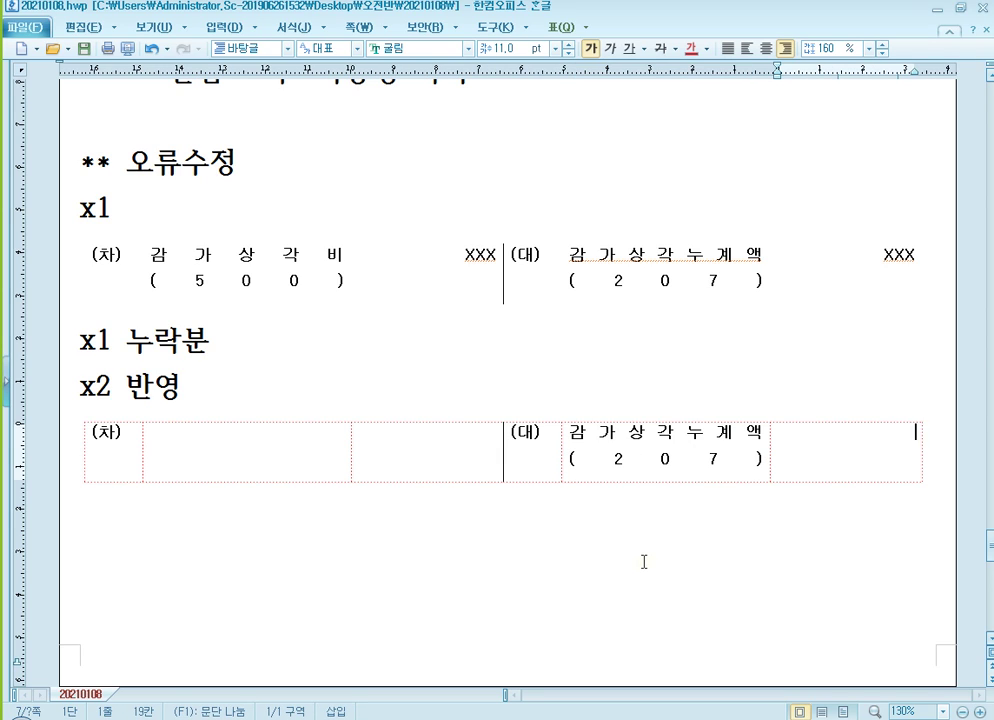
{"action": "type", "text": "XXX"}
{"action": "key", "text": "ctrl+z"}
Insert blank lines above the "** 오류수정" heading so that the section starts on a new page
{"action": "left_click", "coordinate": [255, 140]}
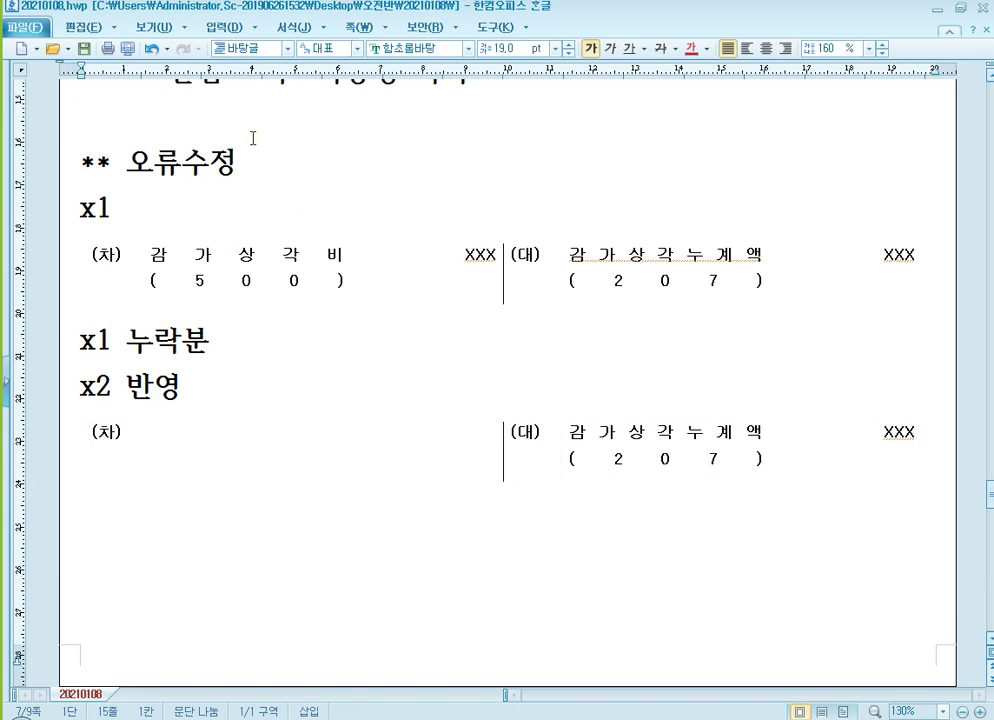
{"action": "key", "text": "Return"}
{"action": "key", "text": "Return"}
{"action": "key", "text": "Return"}
{"action": "key", "text": "Return"}
{"action": "key", "text": "Return"}
{"action": "key", "text": "Return"}
{"action": "key", "text": "Return"}
{"action": "key", "text": "Return"}
{"action": "key", "text": "Return"}
{"action": "key", "text": "Return"}
{"action": "key", "text": "Return"}
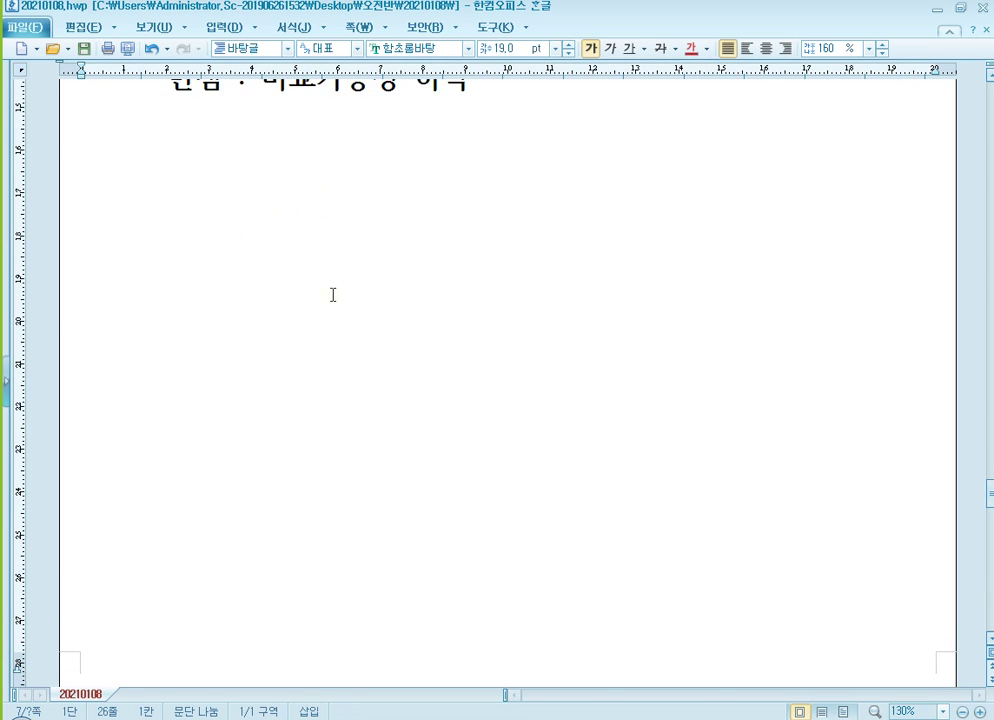
{"action": "scroll", "coordinate": [380, 244], "scroll_direction": "down", "scroll_amount": 1}
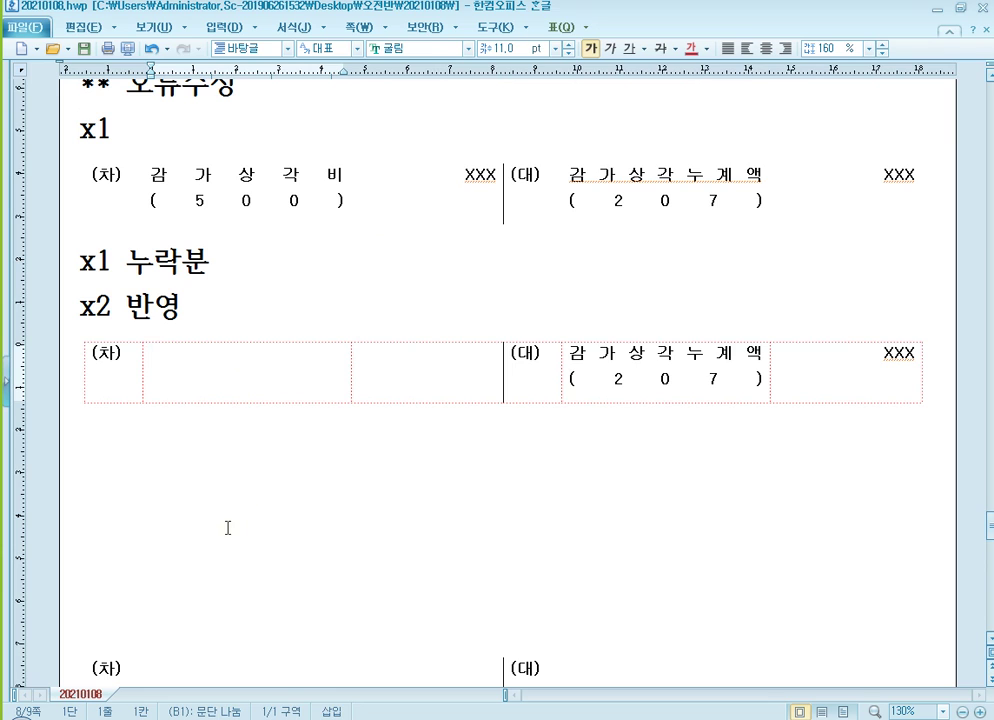
{"action": "scroll", "coordinate": [260, 434], "scroll_direction": "up", "scroll_amount": 2}
{"action": "scroll", "coordinate": [251, 383], "scroll_direction": "down", "scroll_amount": 1}
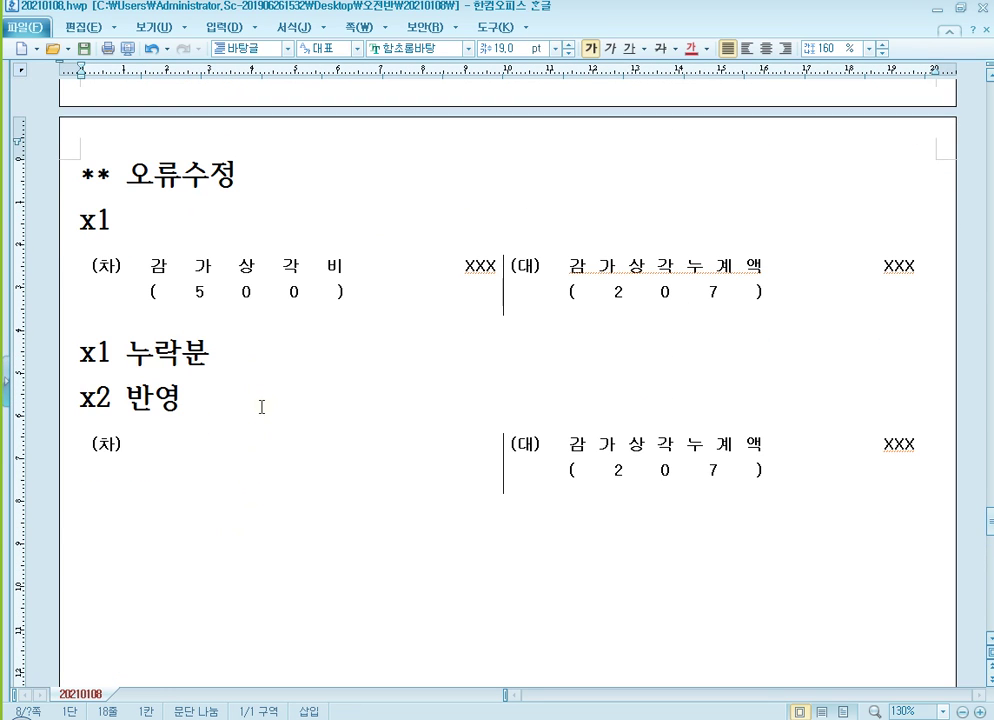
Fill the debit side of the x2 entry with the account 전기오류수정손실, the amount XXX and the codes (300,900)
{"action": "left_click", "coordinate": [235, 440]}
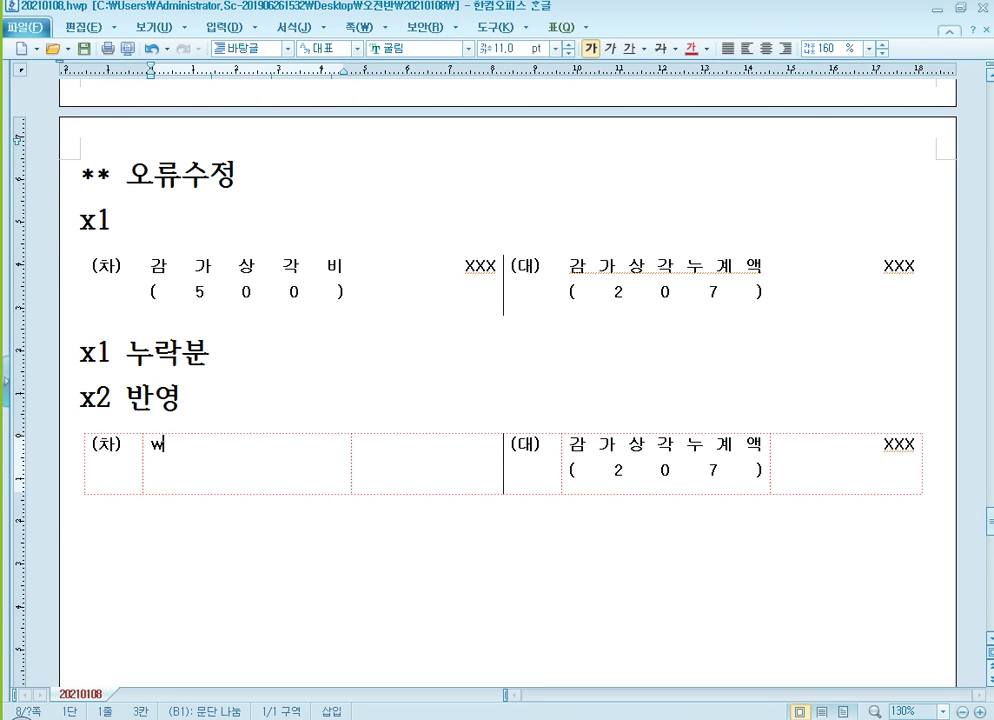
{"action": "type", "text": "전        기        외"}
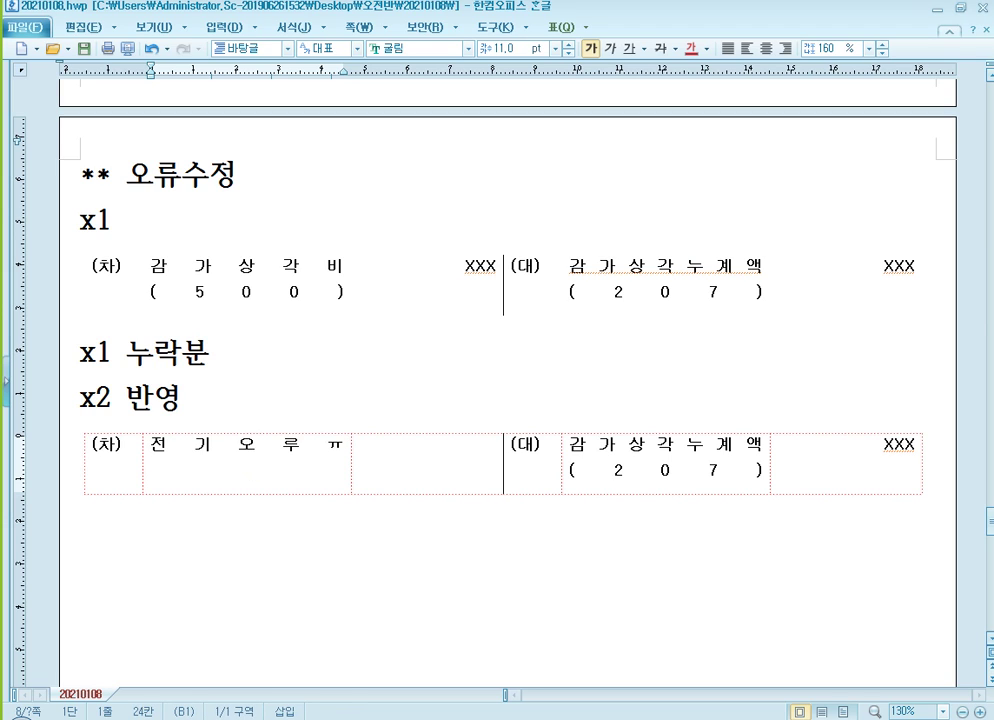
{"action": "key", "text": "BackSpace"}
{"action": "type", "text": "오류수정소손실"}
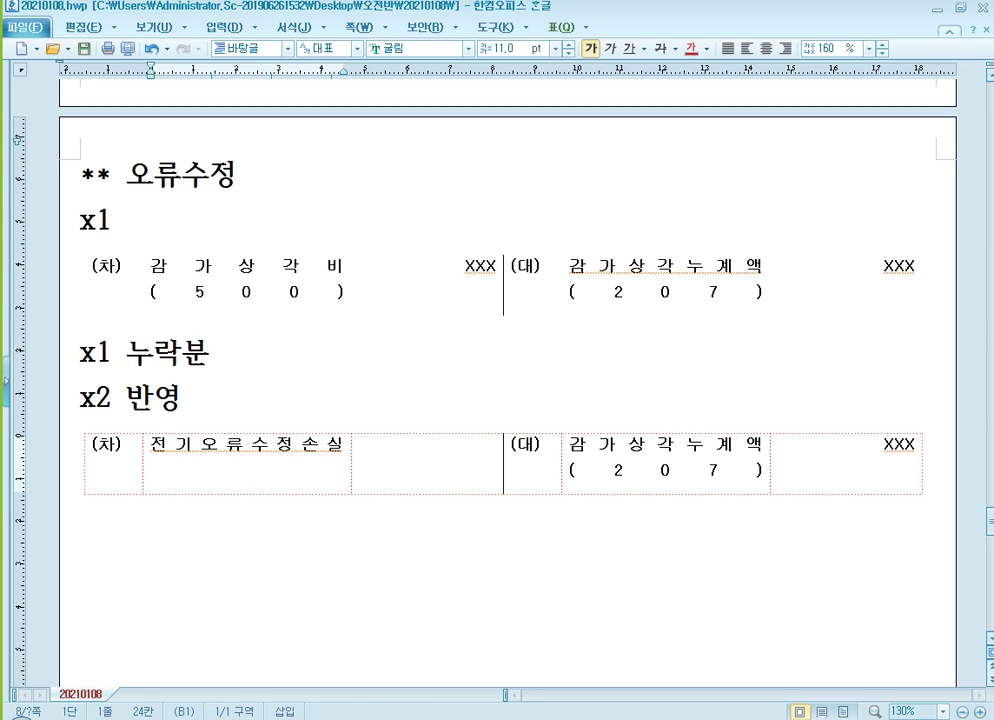
{"action": "key", "text": "Tab"}
{"action": "type", "text": "XXX"}
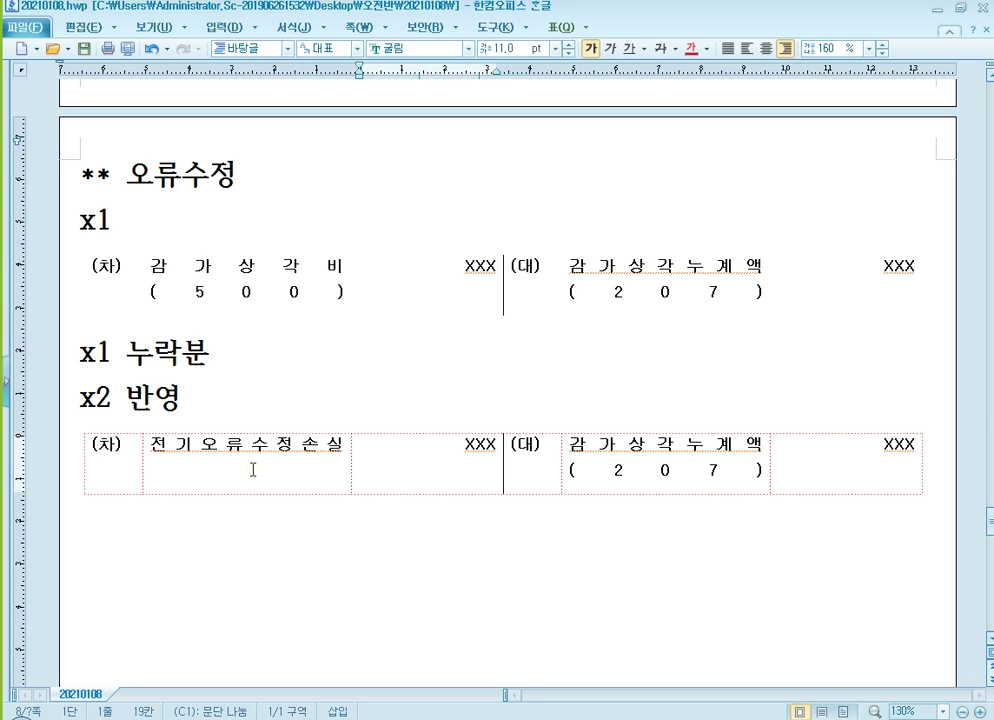
{"action": "left_click", "coordinate": [253, 469]}
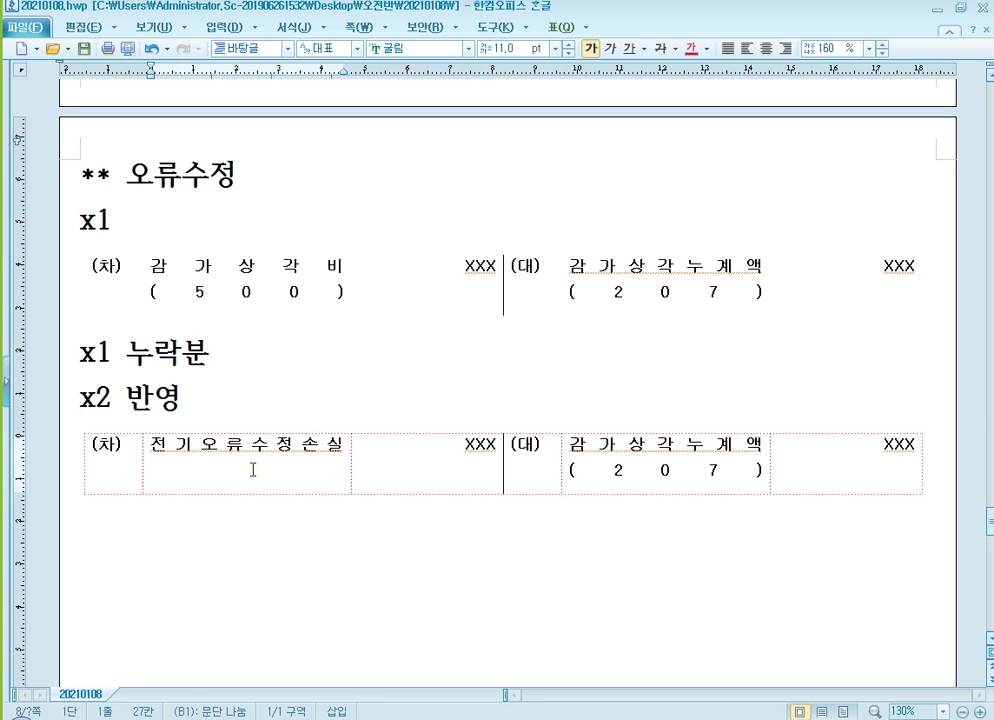
{"action": "type", "text": "(       3       0       0,900)"}
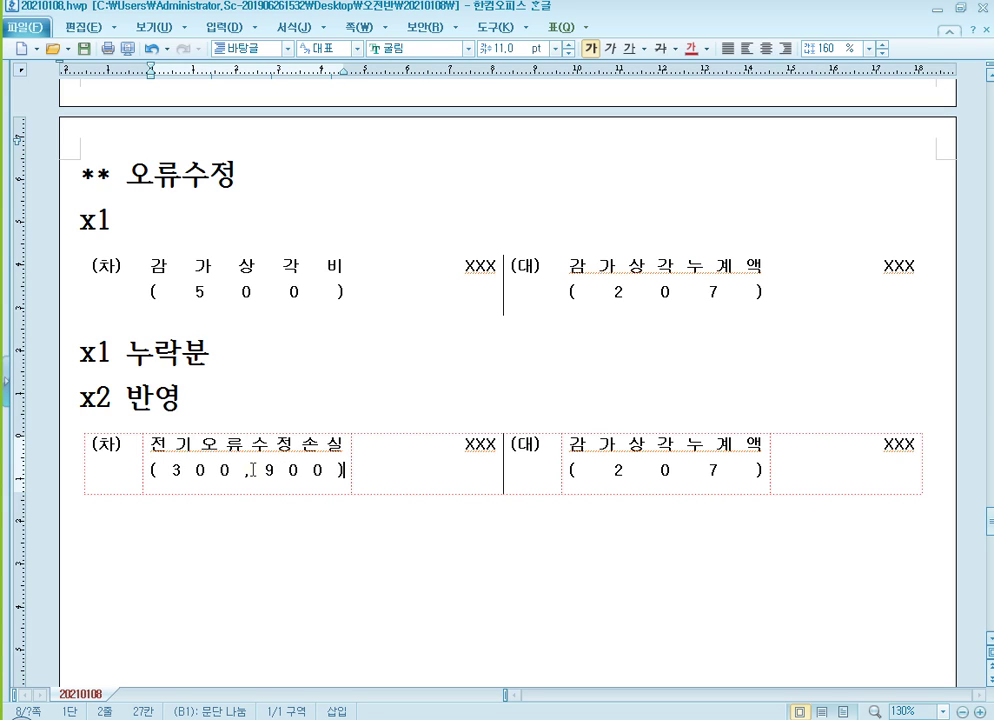
Write the lines "- 중대한 오류 O" and "- 중대한 오류 X" below the x2 entry table
{"action": "key", "text": "Down"}
{"action": "scroll", "coordinate": [253, 470], "scroll_direction": "down", "scroll_amount": 3}
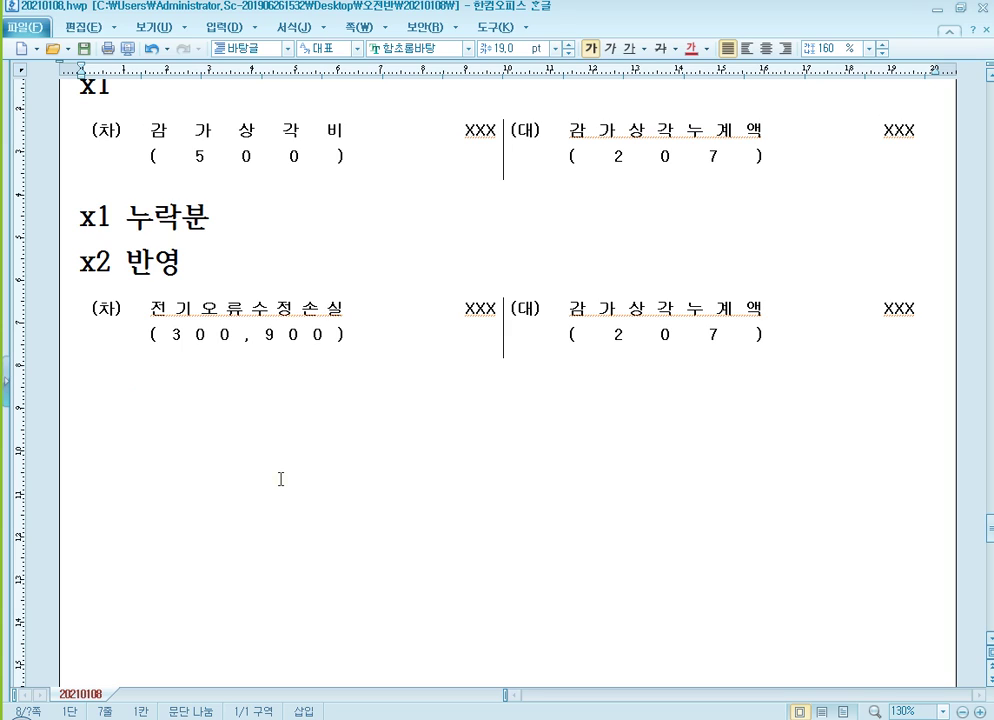
{"action": "type", "text": "- w중대한"}
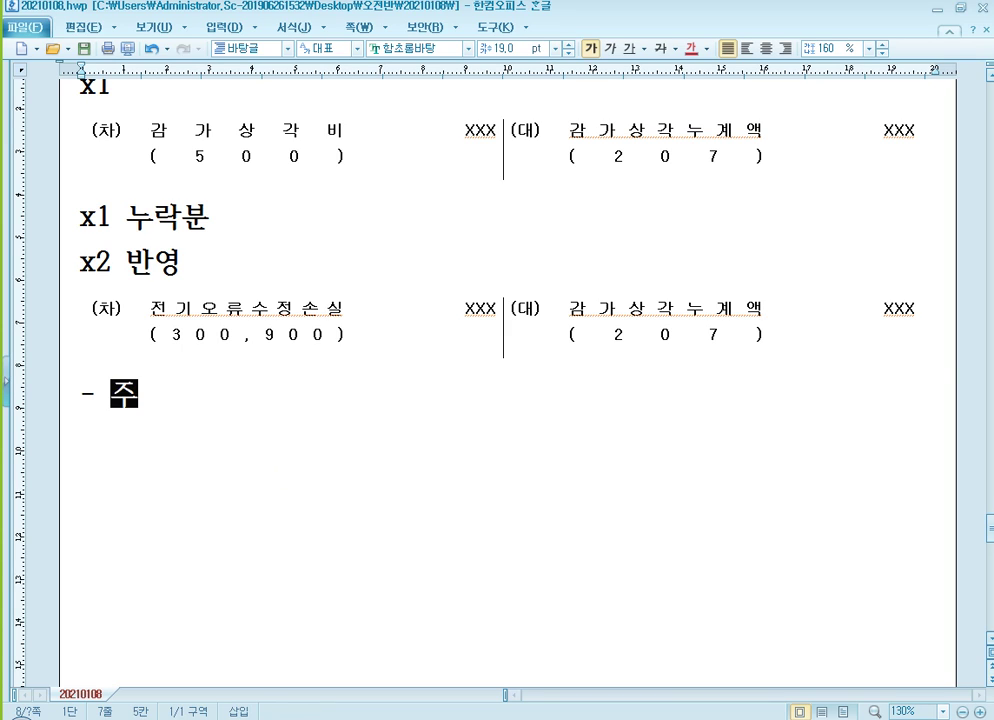
{"action": "type", "text": " 우료"}
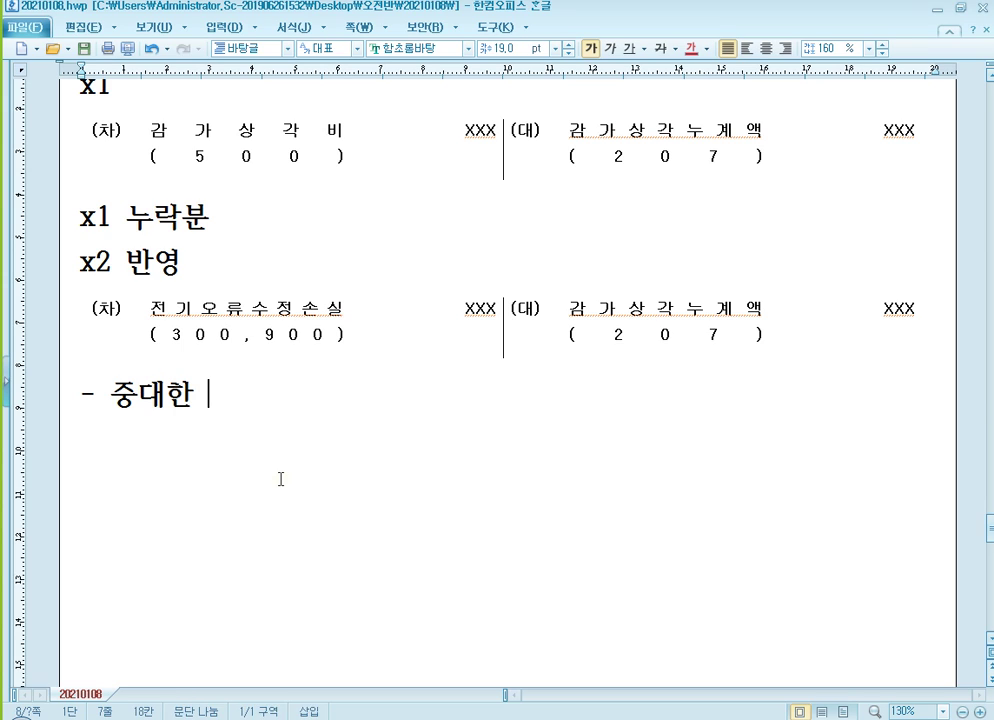
{"action": "key", "text": "BackSpace"}
{"action": "key", "text": "BackSpace"}
{"action": "key", "text": "BackSpace"}
{"action": "type", "text": "옮"}
{"action": "key", "text": "BackSpace"}
{"action": "type", "text": "류"}
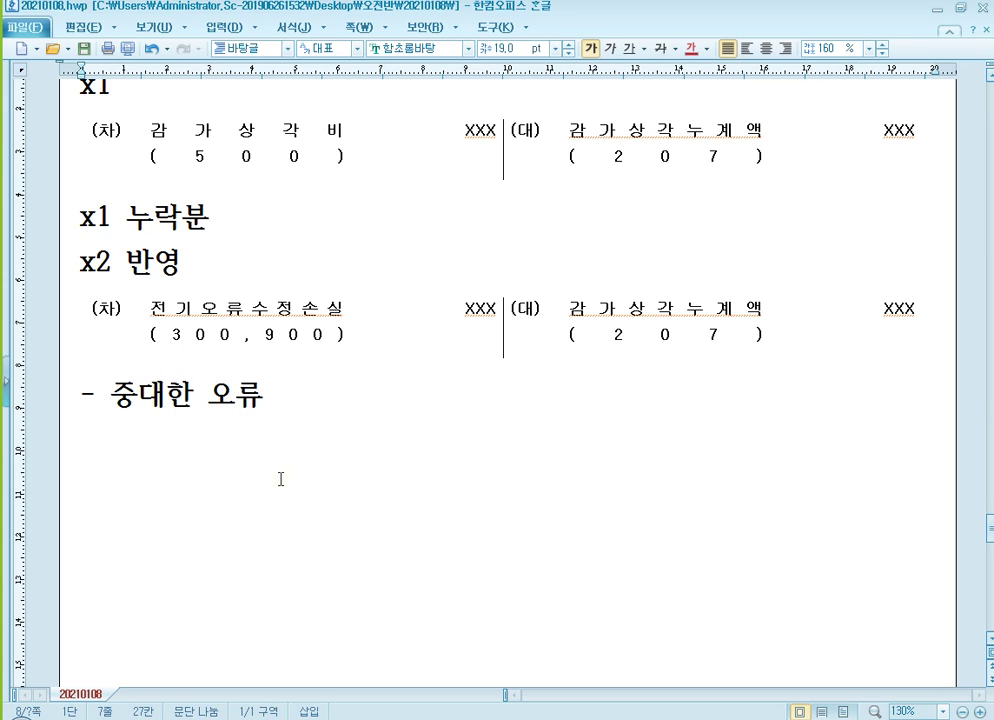
{"action": "type", "text": " X"}
{"action": "key", "text": "BackSpace"}
{"action": "type", "text": "O"}
{"action": "key", "text": "Return"}
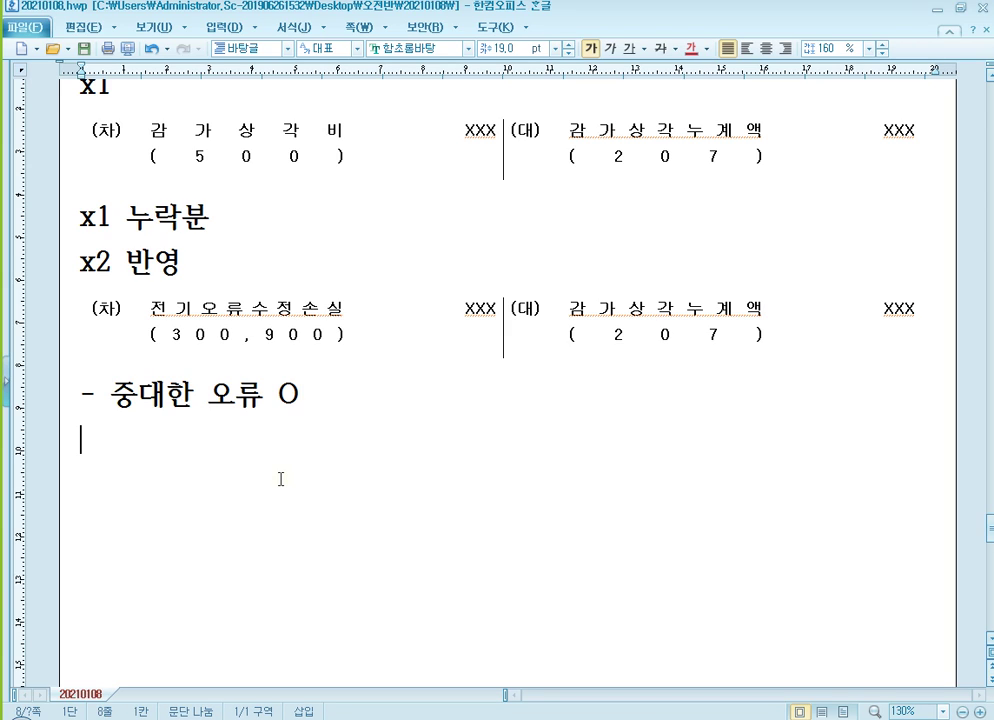
{"action": "type", "text": "- 중"}
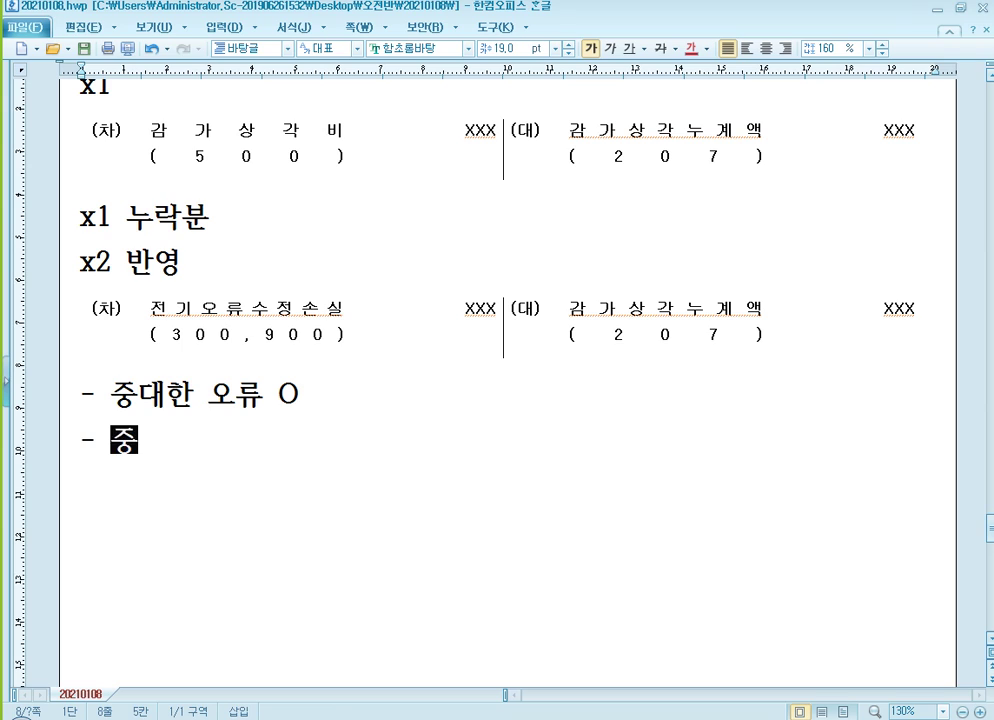
{"action": "type", "text": "대하ㄴ 오류 X"}
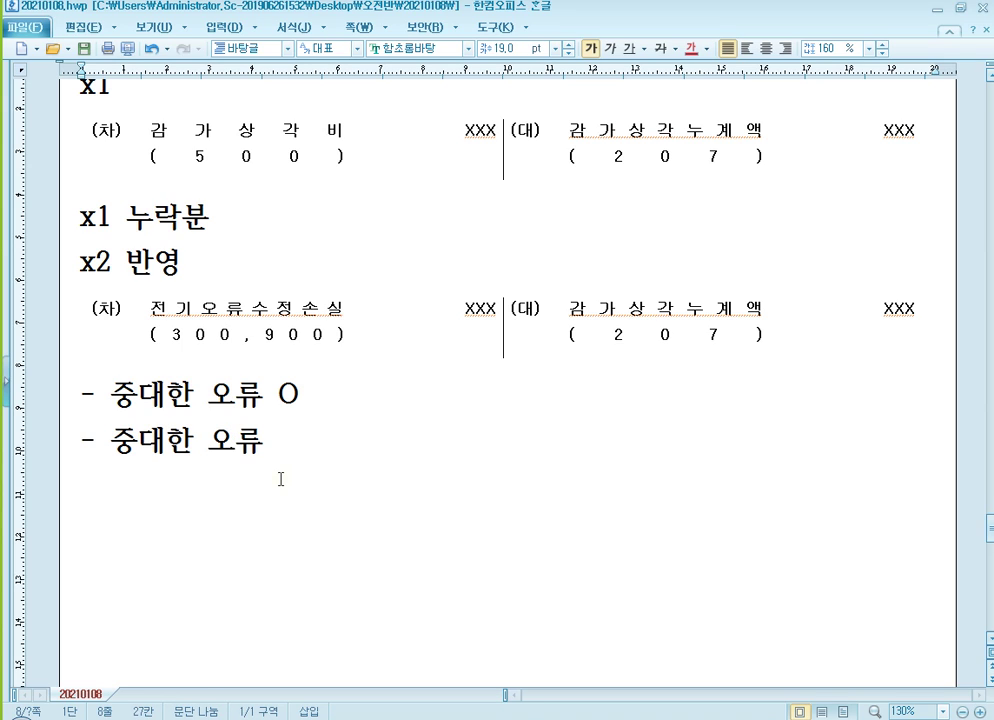
Extend the "- 중대한 오류 O" line with ": 300번대, 이익잉여금"
{"action": "key", "text": "Up"}
{"action": "type", "text": ": 300"}
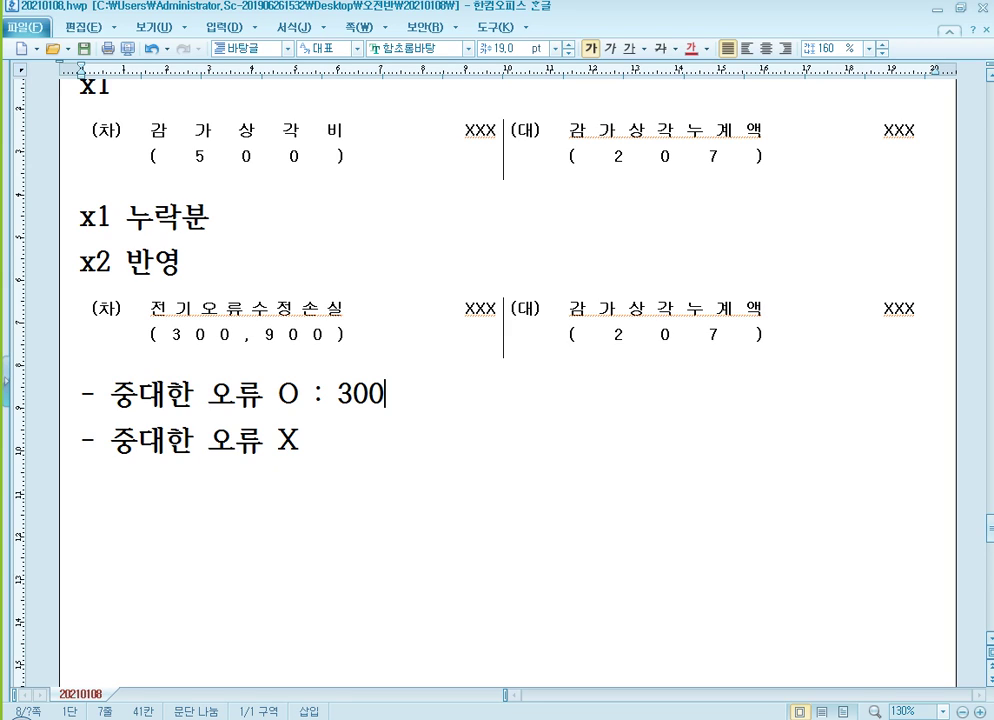
{"action": "type", "text": "번대"}
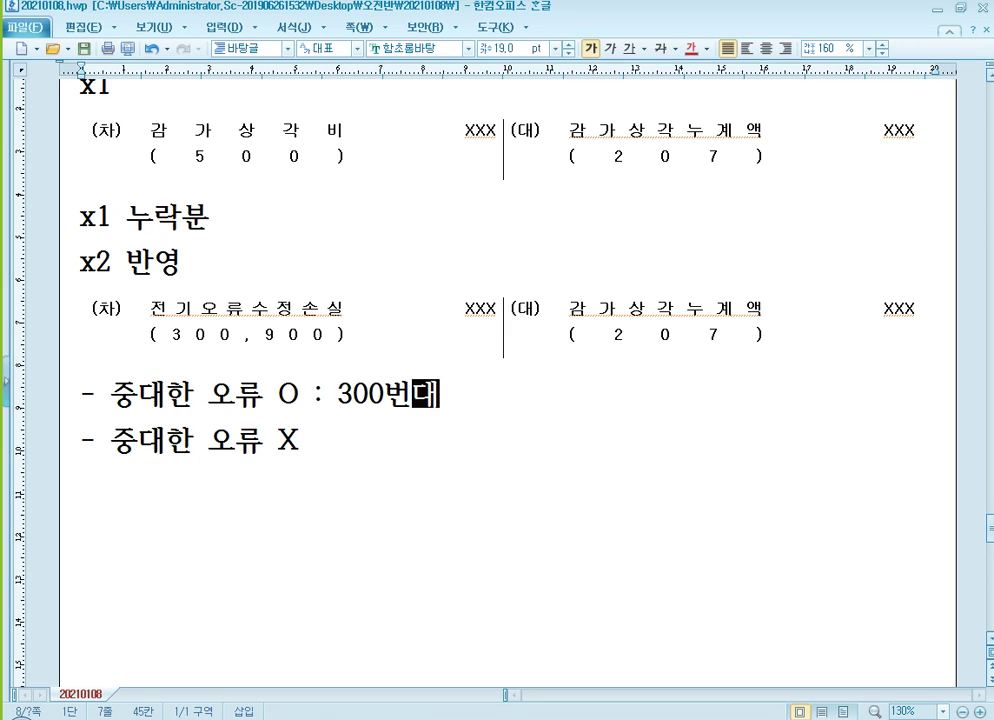
{"action": "type", "text": ", 잉"}
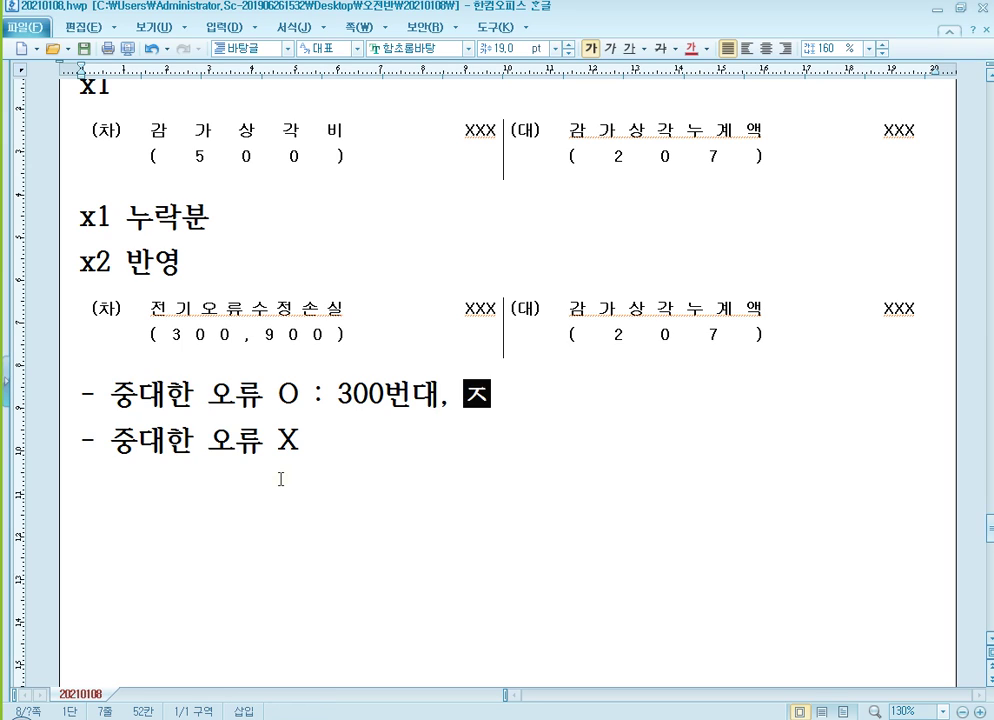
{"action": "type", "text": "익잉여그"}
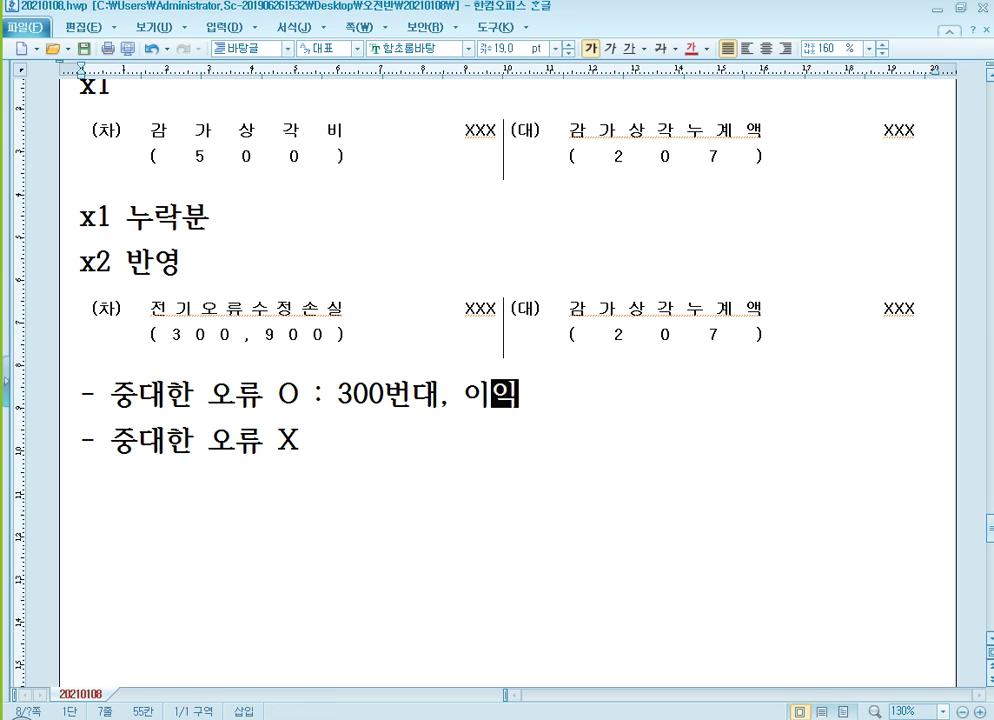
{"action": "type", "text": "ㅁ"}
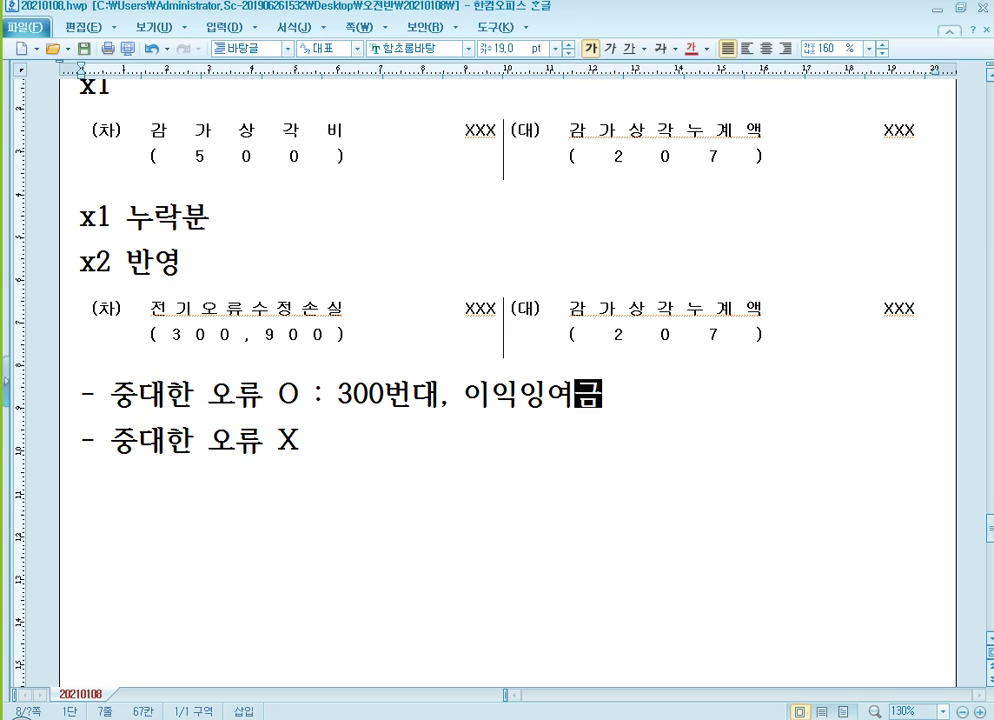
Extend the "- 중대한 오류 X" line with ": 영업외수익,비용"
{"action": "left_click", "coordinate": [313, 441]}
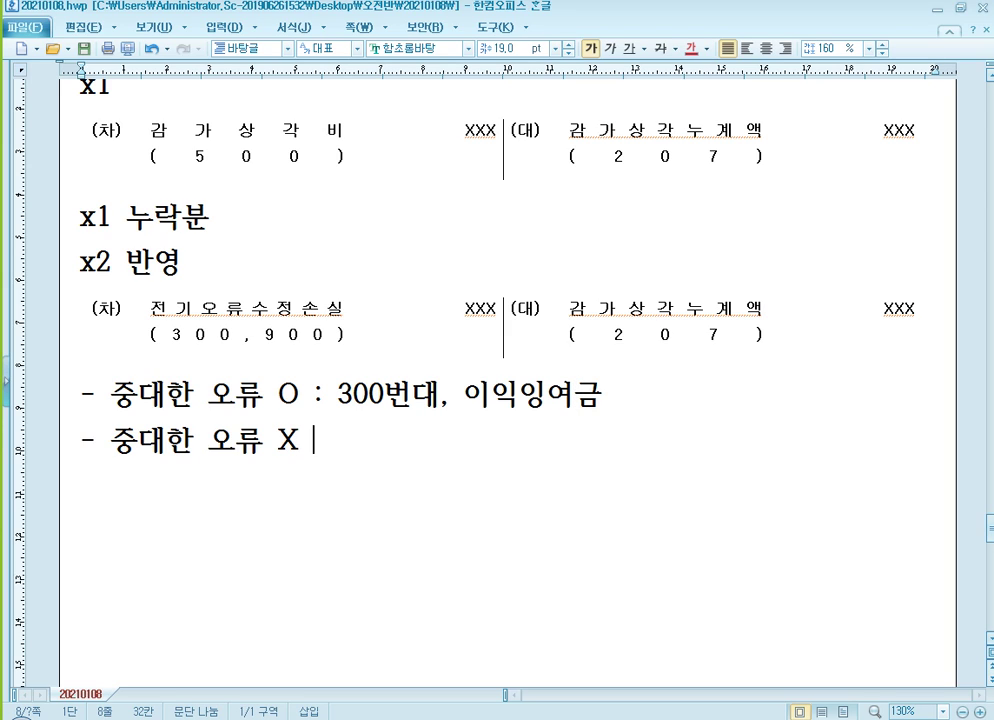
{"action": "type", "text": ": 영업외"}
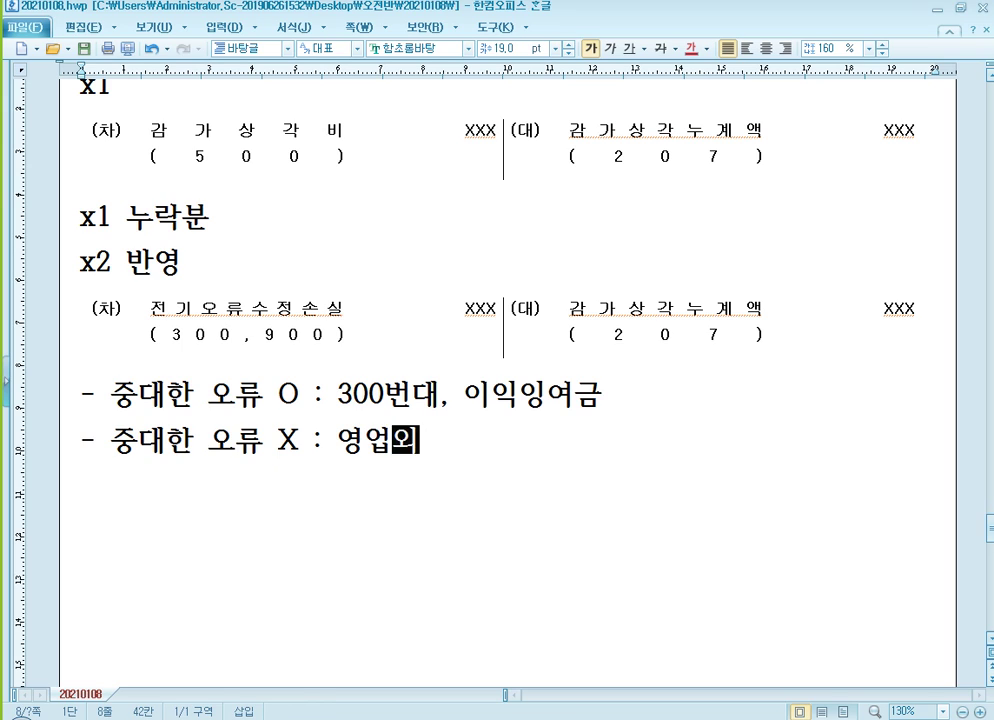
{"action": "type", "text": "ㅅ"}
{"action": "type", "text": "익,비용"}
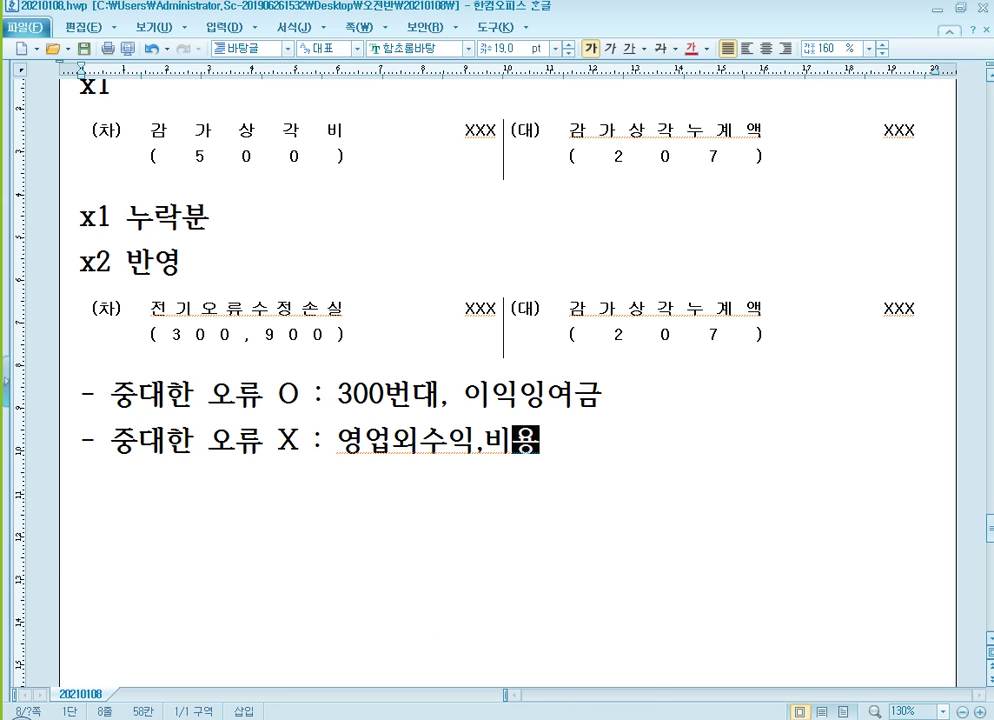
Switch to the accounting program and bring up its 일반전표입력 window
{"action": "left_click", "coordinate": [548, 715]}
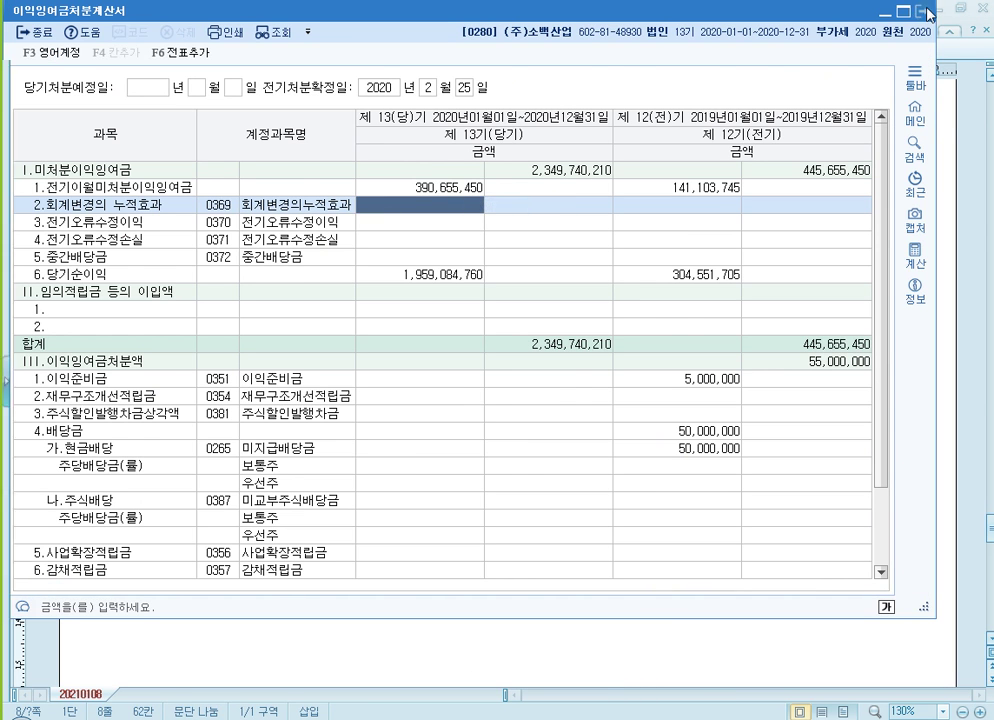
{"action": "key", "text": "alt+Tab"}
{"action": "key", "text": "alt+Tab"}
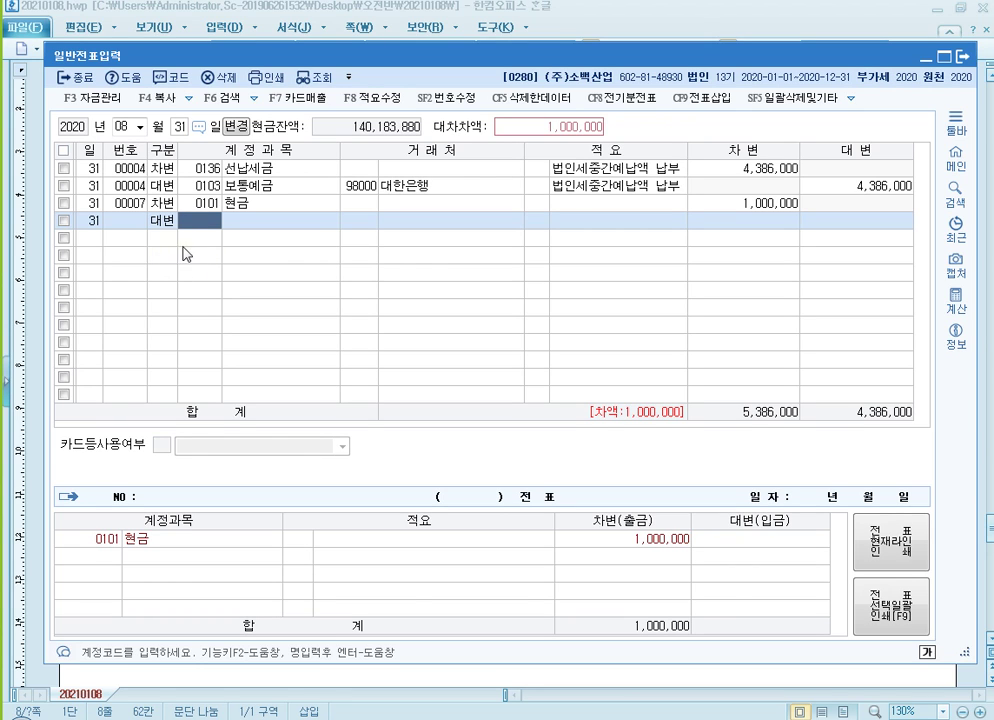
Delete the incomplete 0101 현금 debit line of 1,000,000 from the August 31 entries
{"action": "left_click", "coordinate": [64, 203]}
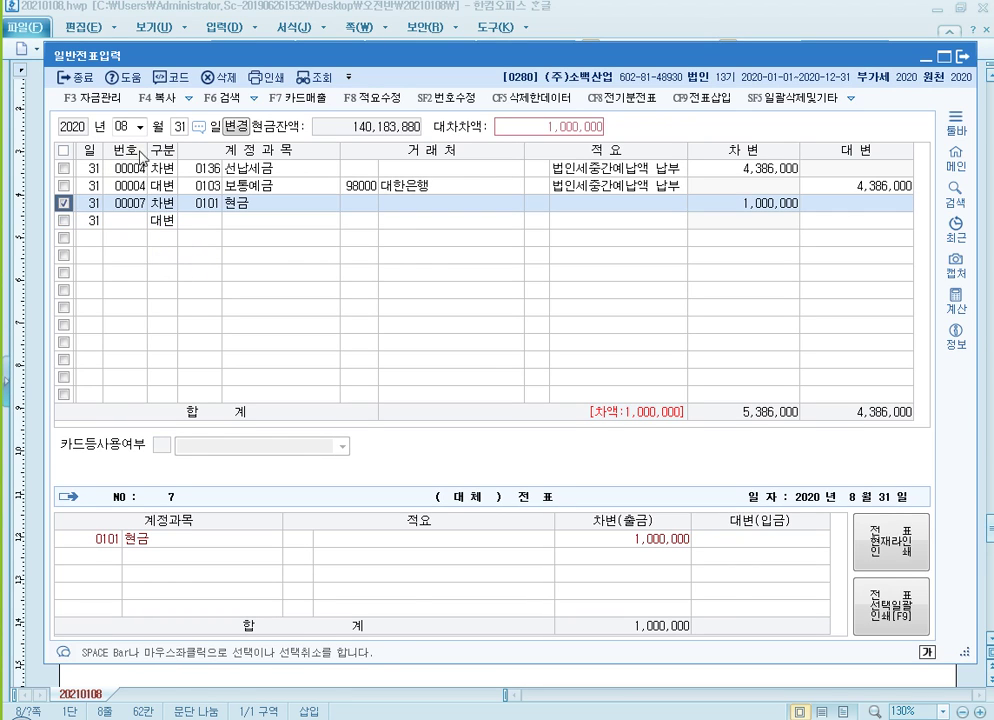
{"action": "left_click", "coordinate": [218, 77]}
{"action": "left_click", "coordinate": [530, 395]}
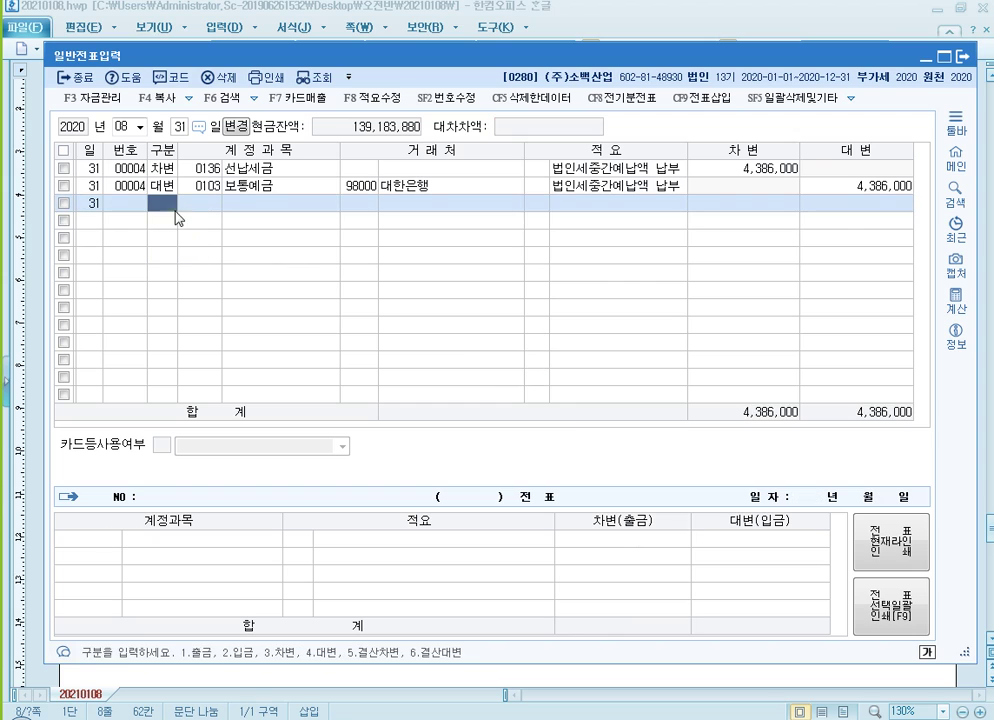
Enter a credit line on August 31 for account 0207 감가상각누계액 with the amount 1,000,000
{"action": "type", "text": "4207"}
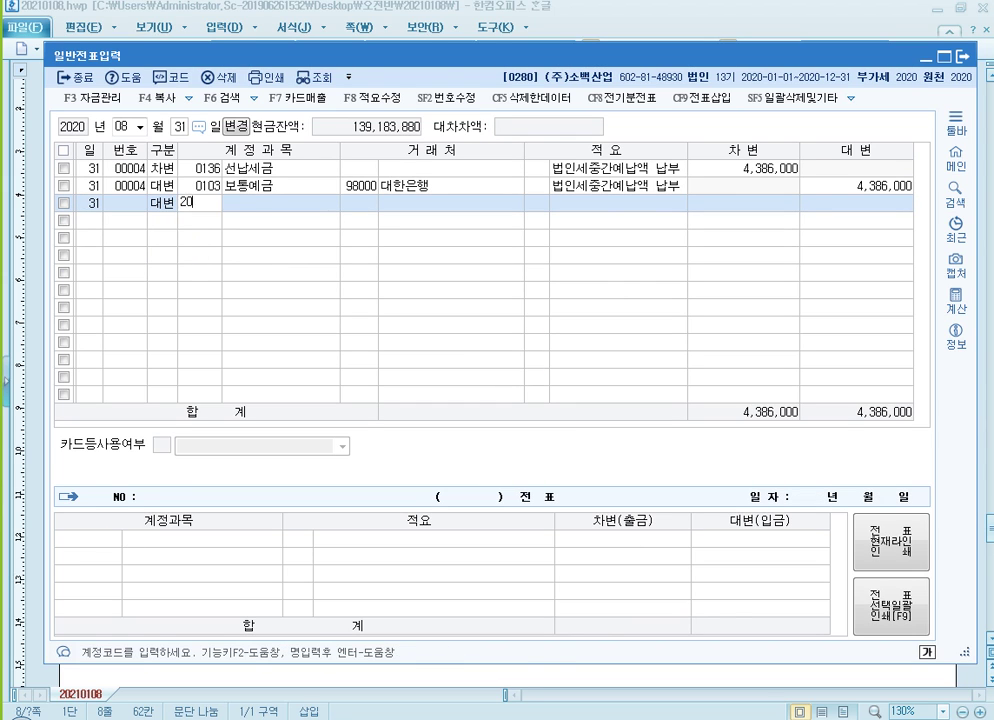
{"action": "key", "text": "Return"}
{"action": "key", "text": "Return"}
{"action": "key", "text": "Return"}
{"action": "type", "text": "1000000"}
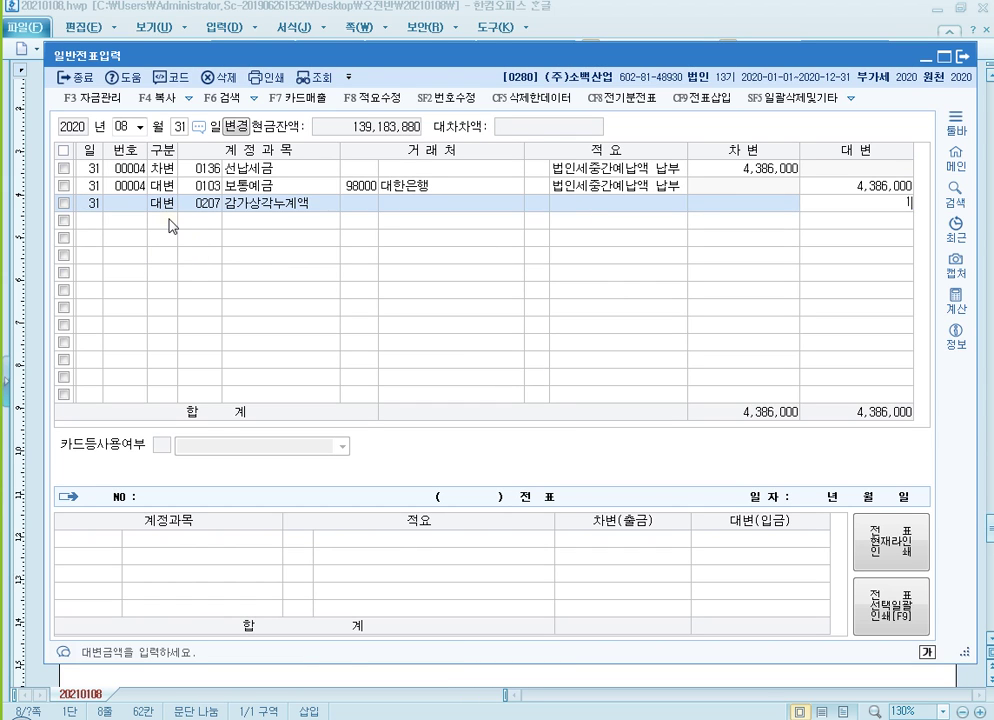
{"action": "key", "text": "Return"}
Start a debit line below the 감가상각누계액 line and search the account codes for "전기오"
{"action": "type", "text": "3"}
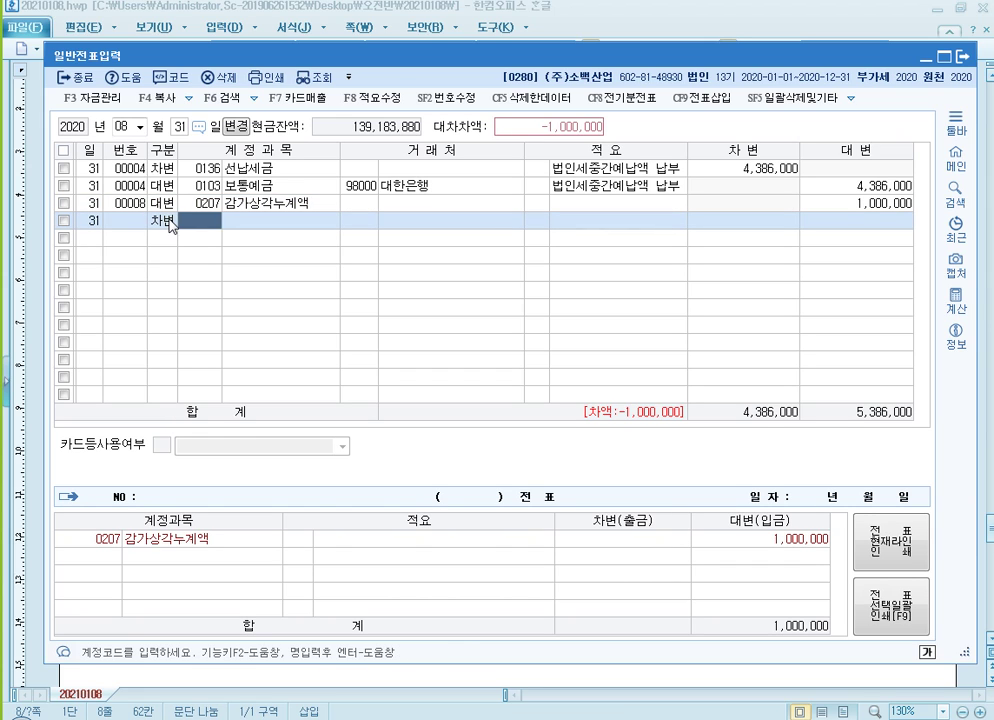
{"action": "type", "text": "전기오"}
{"action": "key", "text": "Return"}
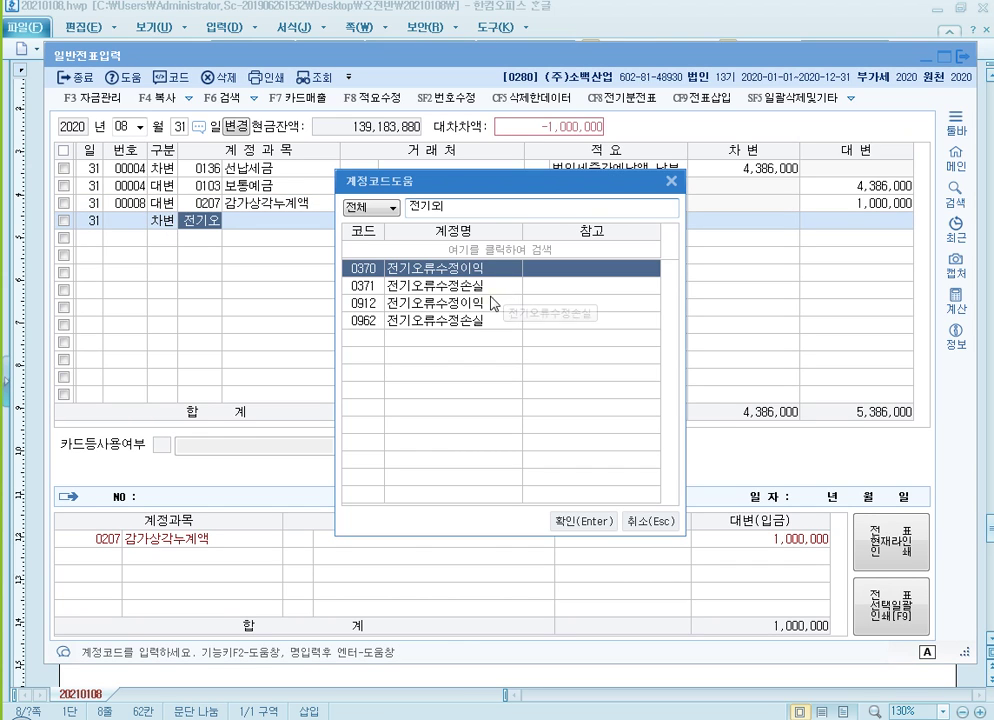
Compare the 300-series and 900-series codes for 전기오류수정이익 and 전기오류수정손실 in the account list
{"action": "key", "text": "Down"}
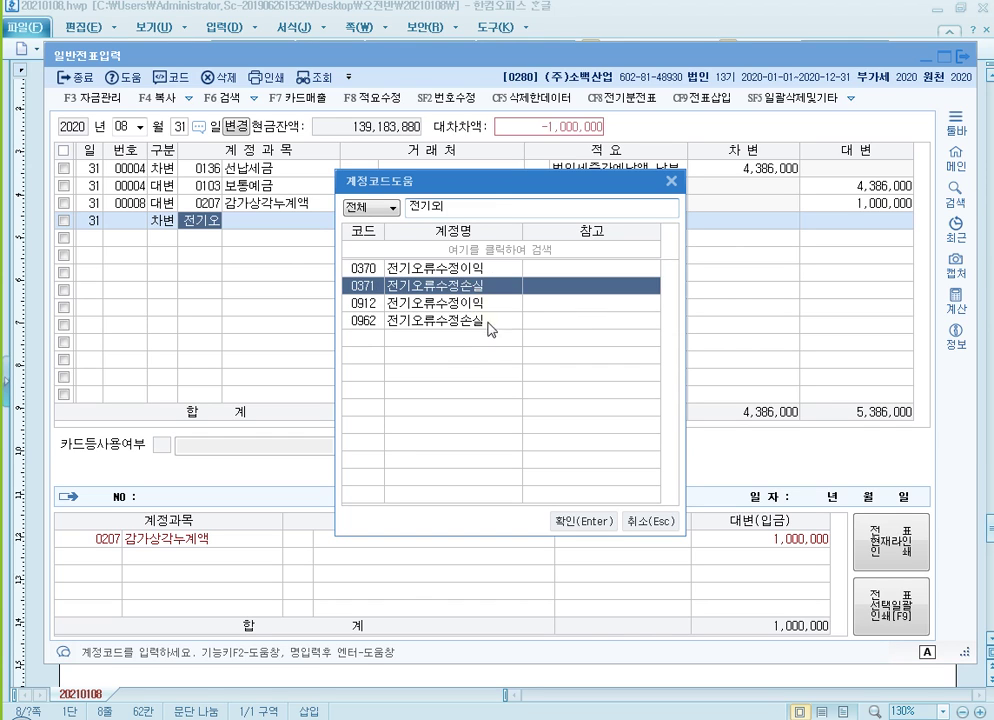
{"action": "key", "text": "Down"}
{"action": "key", "text": "Down"}
{"action": "left_click", "coordinate": [477, 290]}
{"action": "left_click", "coordinate": [472, 321]}
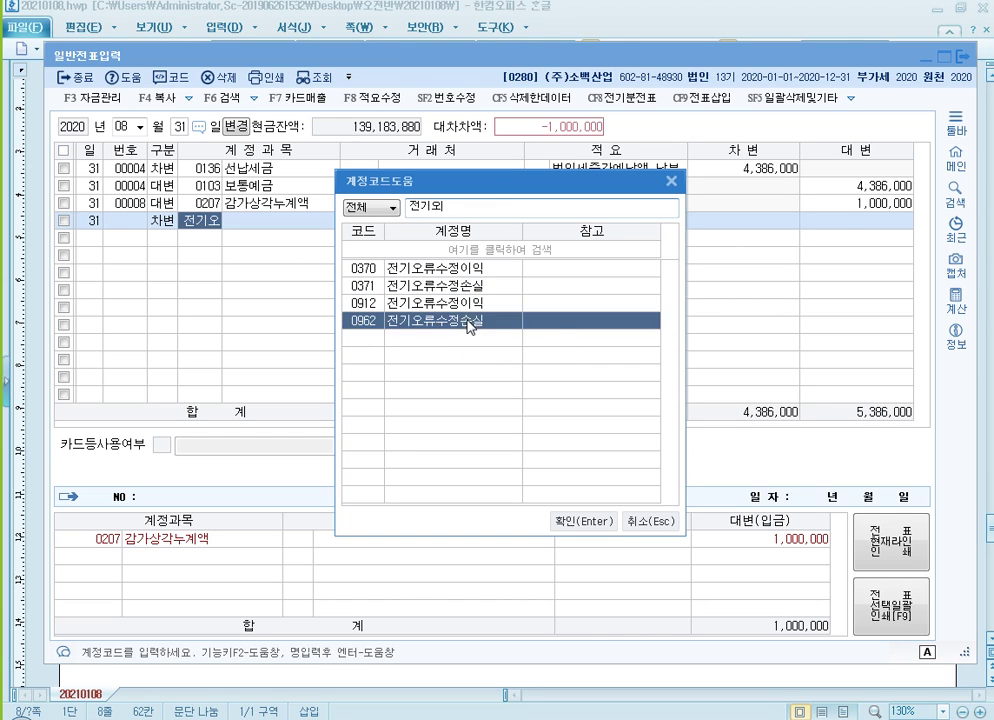
{"action": "left_click", "coordinate": [474, 270]}
{"action": "left_click", "coordinate": [470, 322]}
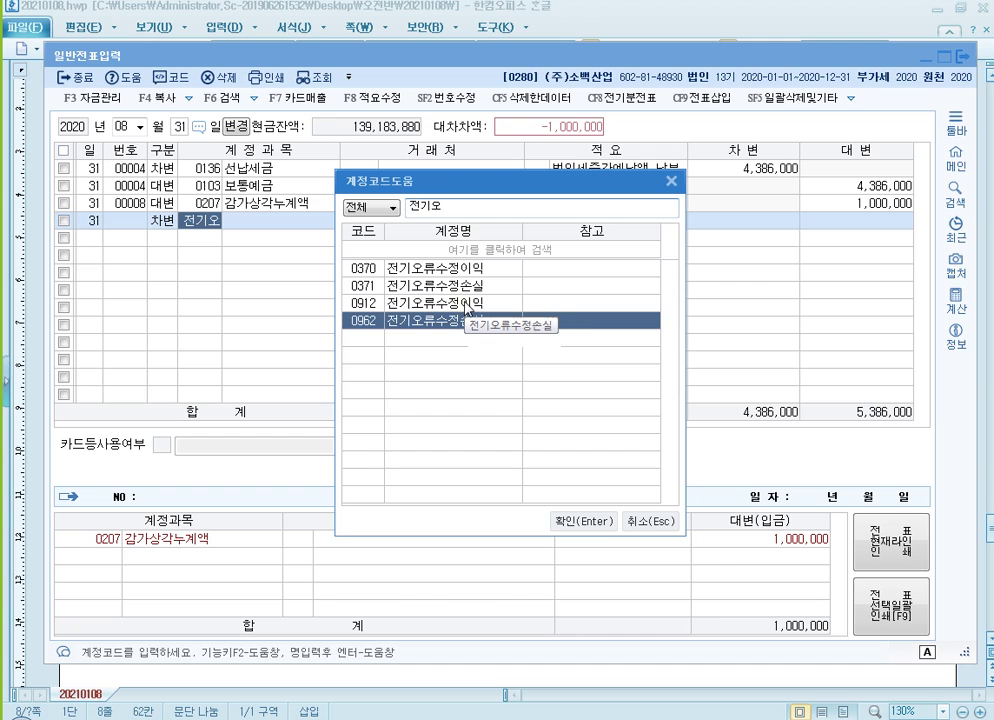
{"action": "key", "text": "Up"}
{"action": "key", "text": "Up"}
{"action": "key", "text": "Up"}
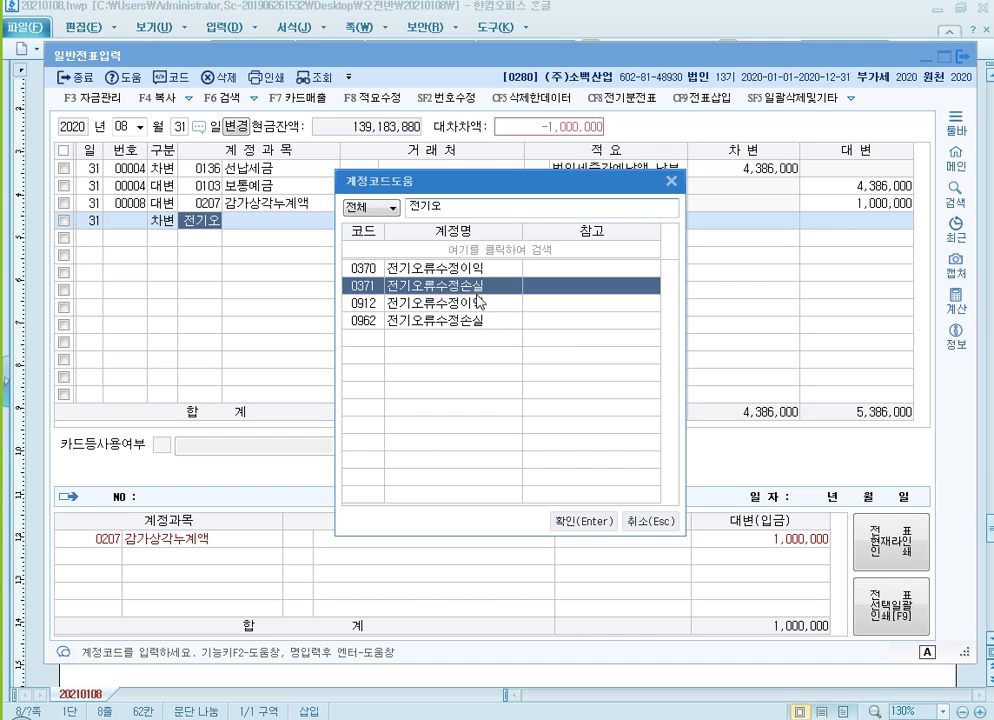
Assign account 0962 전기오류수정손실 to the debit line and complete it with the amount 1,000,000
{"action": "left_click", "coordinate": [467, 322]}
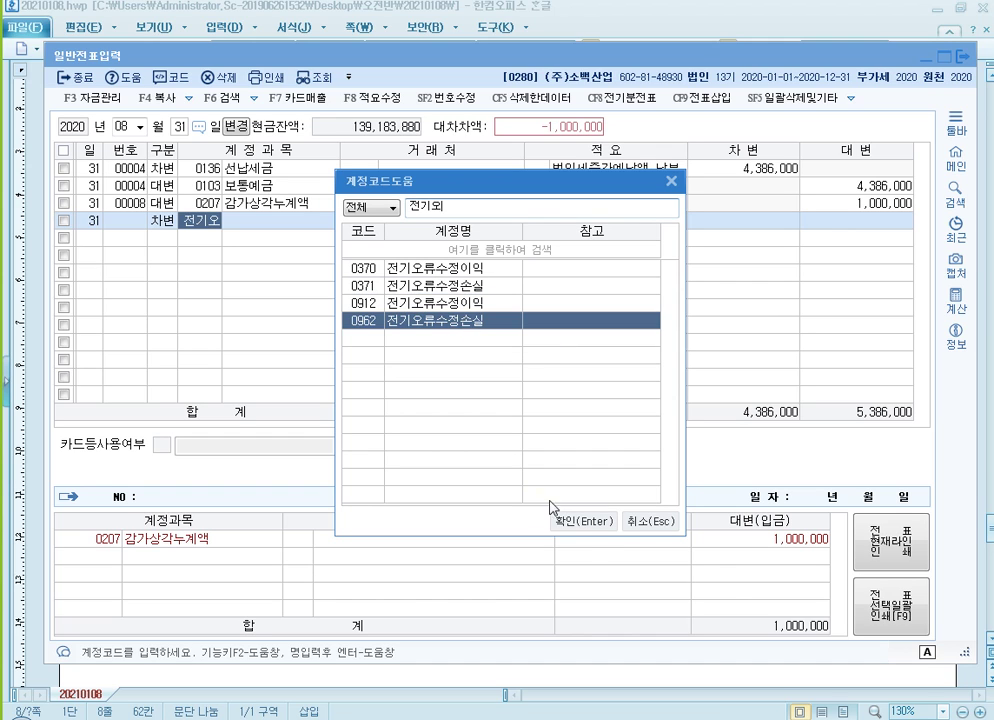
{"action": "left_click", "coordinate": [545, 521]}
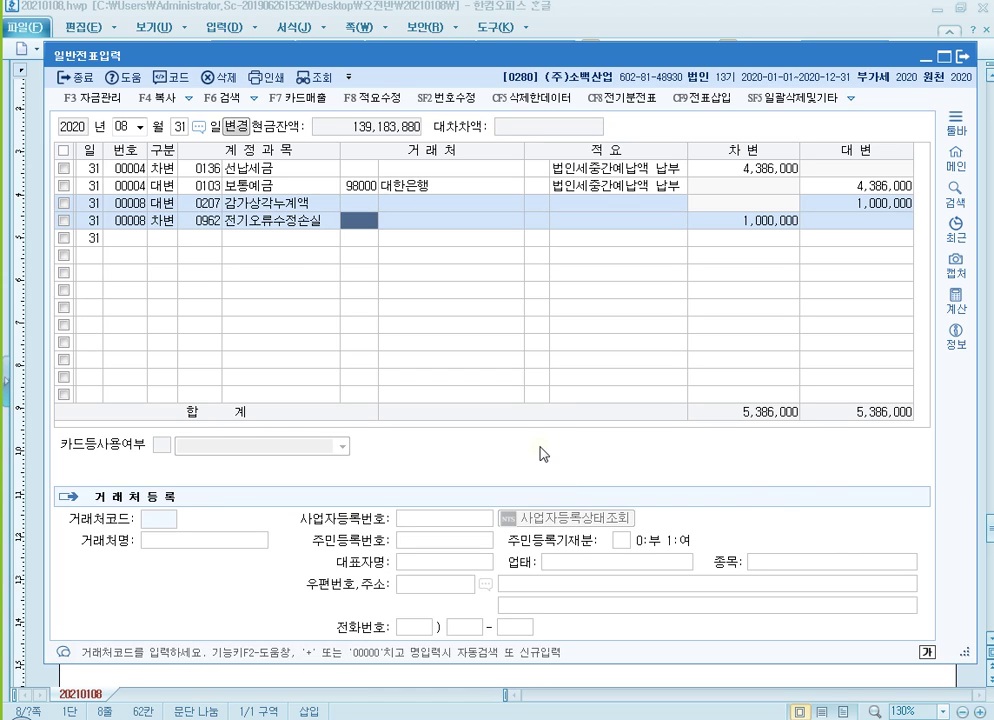
{"action": "key", "text": "Return"}
{"action": "key", "text": "Return"}
{"action": "key", "text": "Return"}
Change the debit line's account to 0371 전기오류수정손실 by looking it up with "전기"
{"action": "key", "text": "Up"}
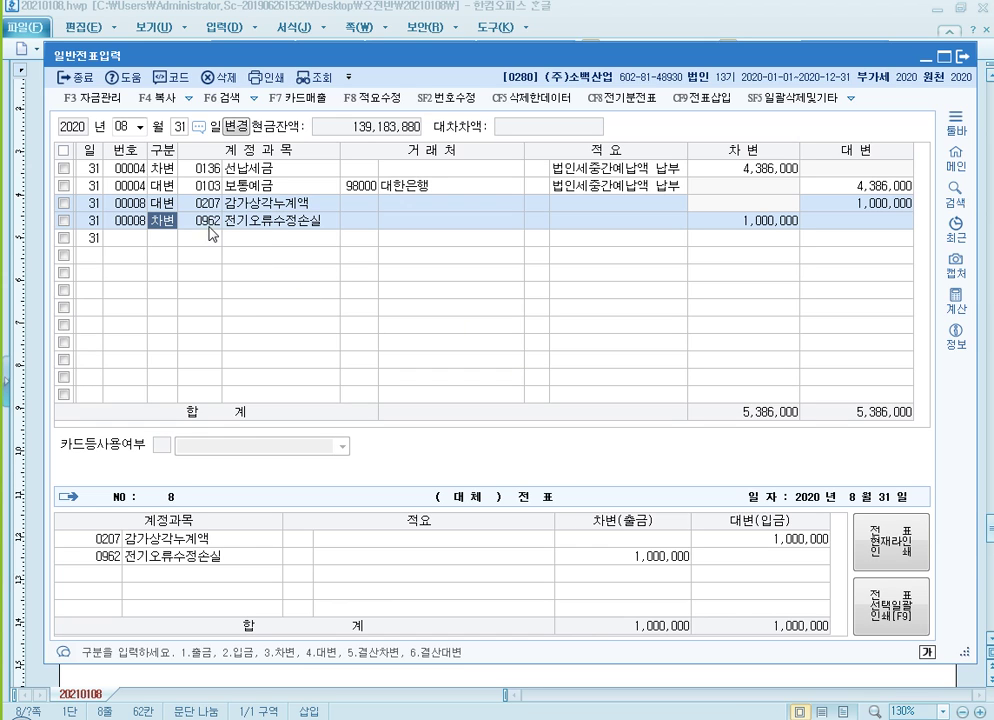
{"action": "left_click", "coordinate": [209, 224]}
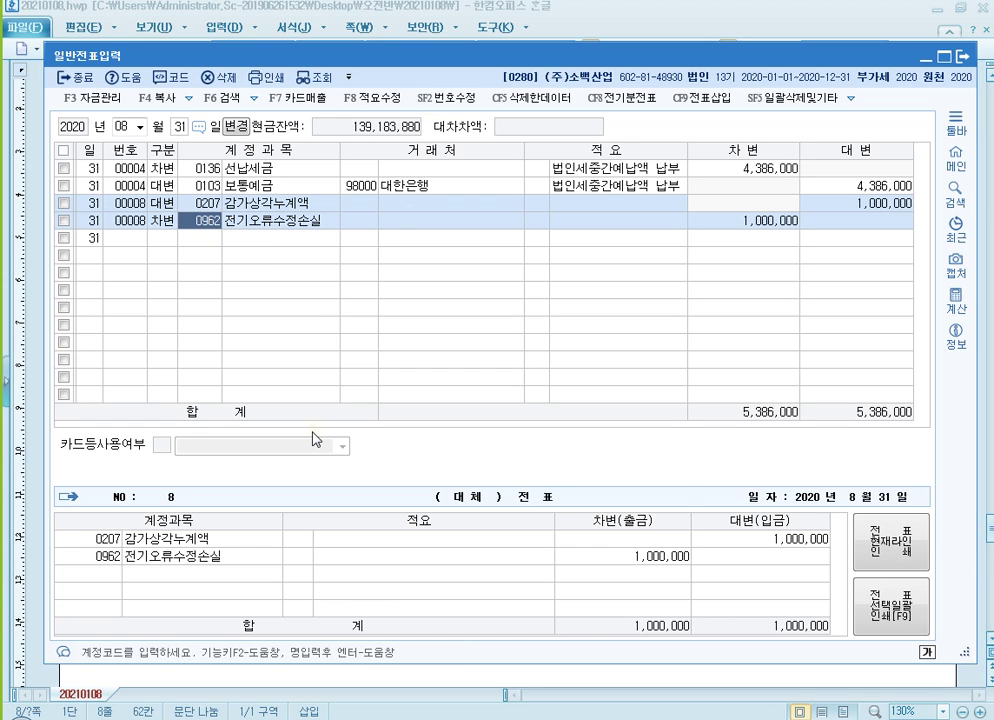
{"action": "key", "text": "F2"}
{"action": "type", "text": "제"}
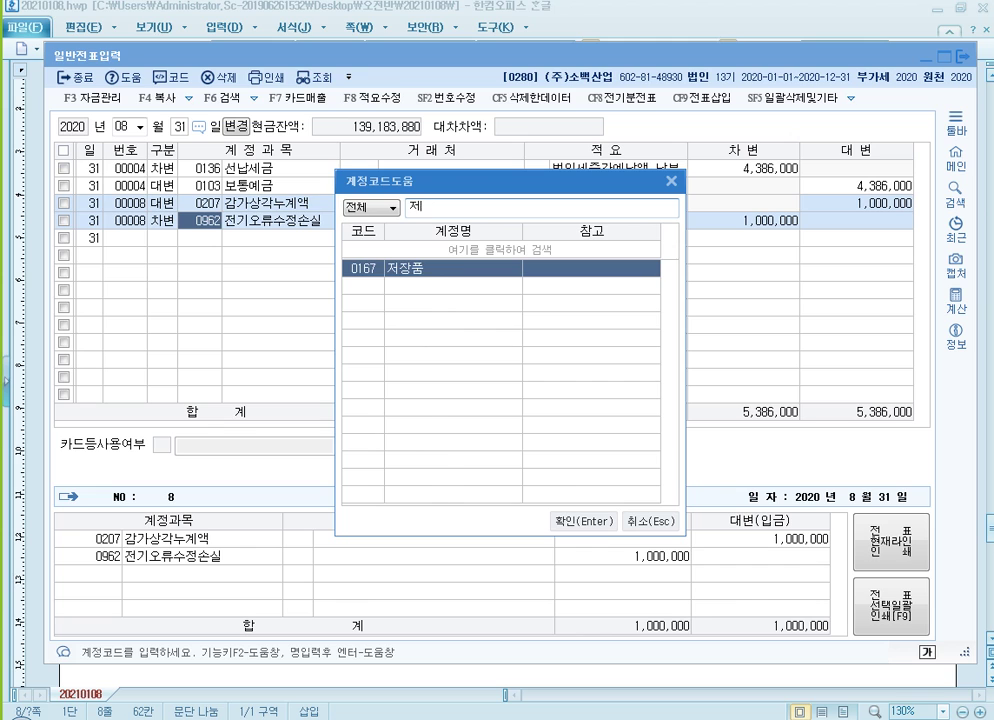
{"action": "key", "text": "BackSpace"}
{"action": "type", "text": "전기"}
{"action": "key", "text": "Down"}
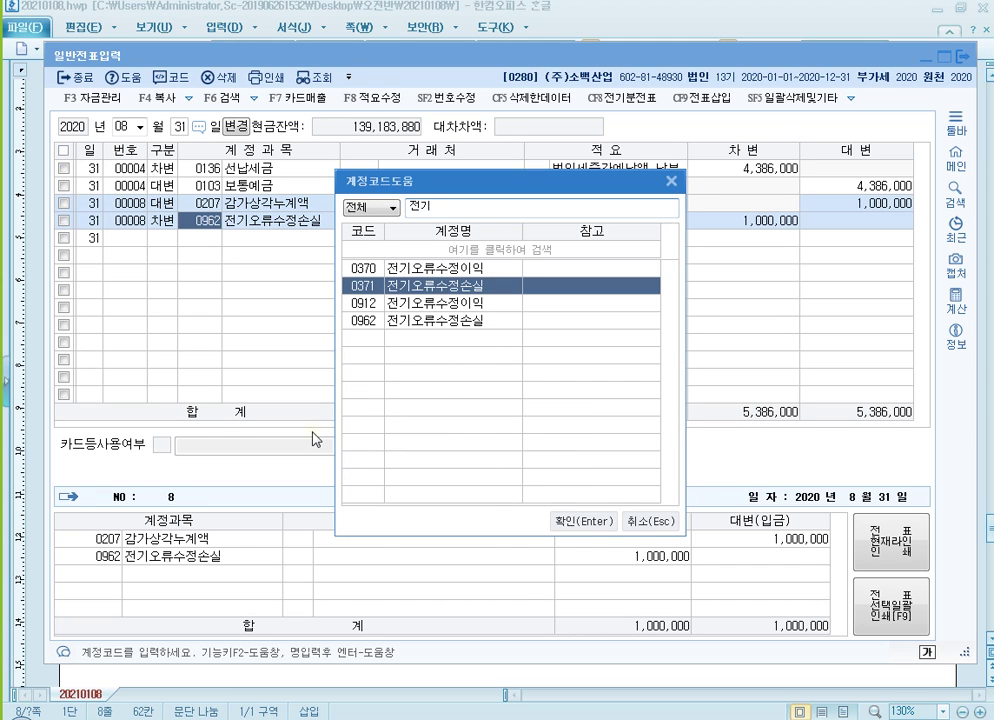
{"action": "key", "text": "Return"}
{"action": "key", "text": "Return"}
{"action": "key", "text": "Return"}
{"action": "key", "text": "Return"}
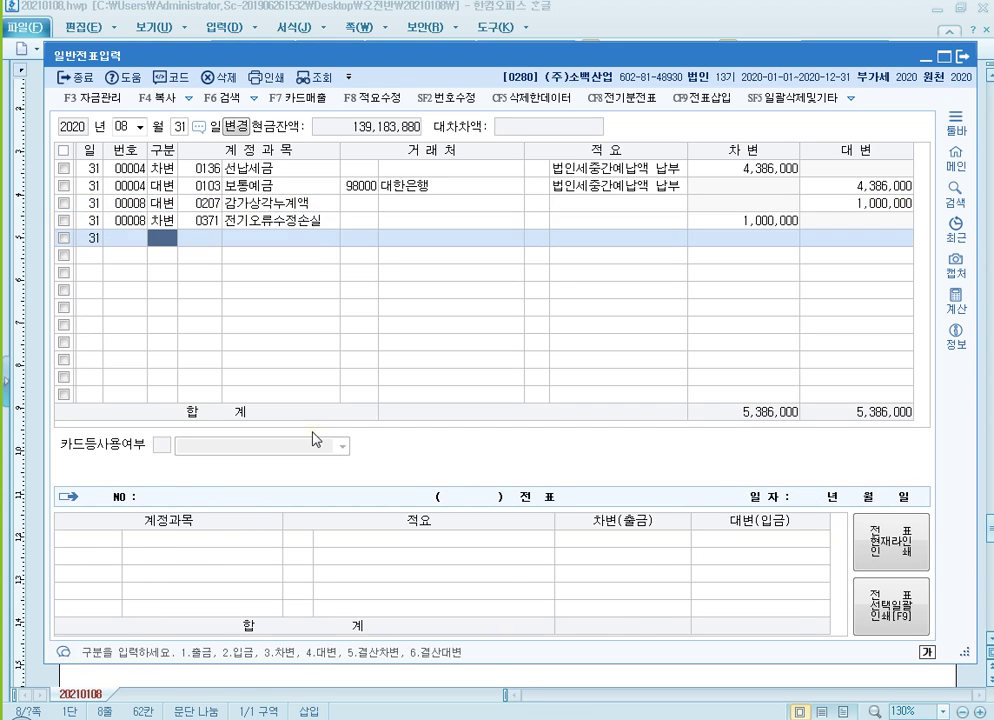
Open the 이익잉여금처분계산서 with its saved data loaded and examine the 전기오류수정손실 line's amount and account code
{"action": "key", "text": "Up"}
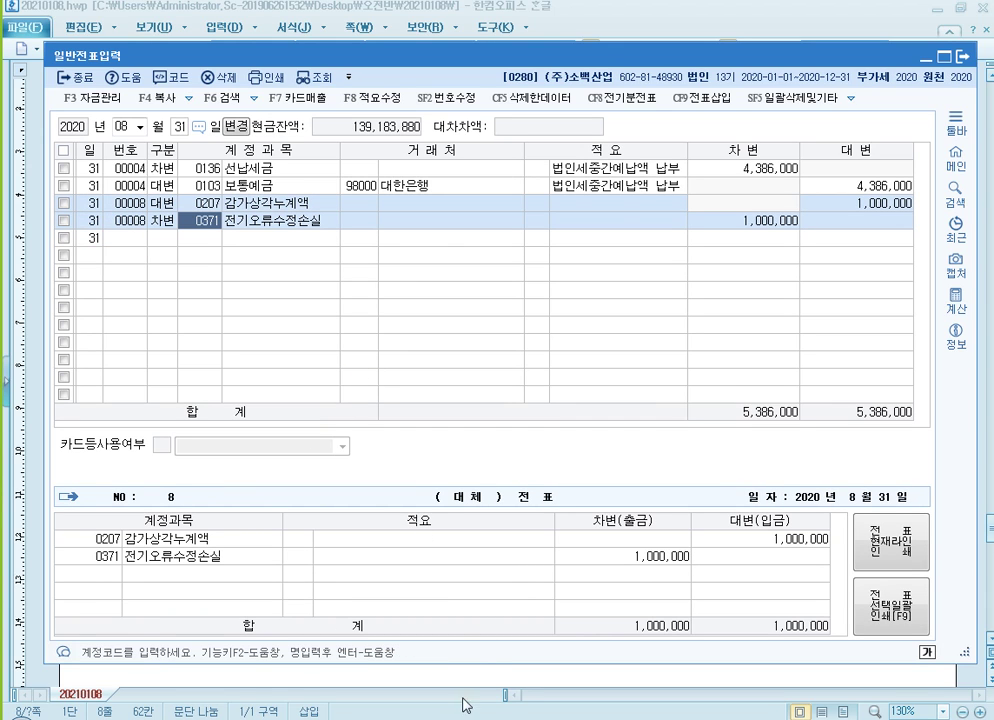
{"action": "key", "text": "Escape"}
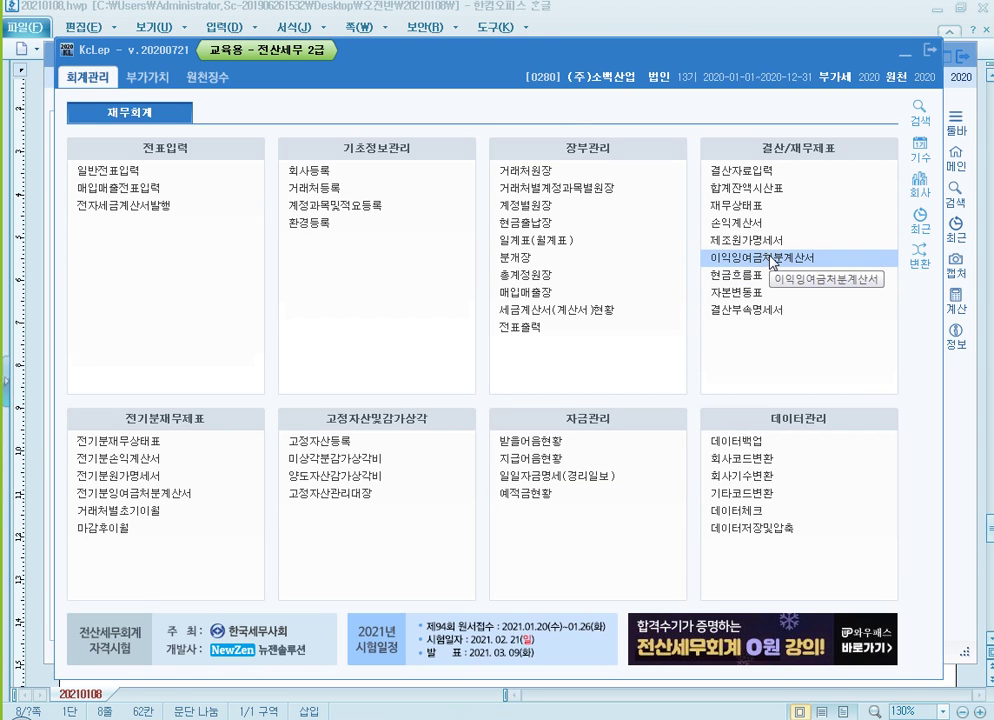
{"action": "left_click", "coordinate": [772, 262]}
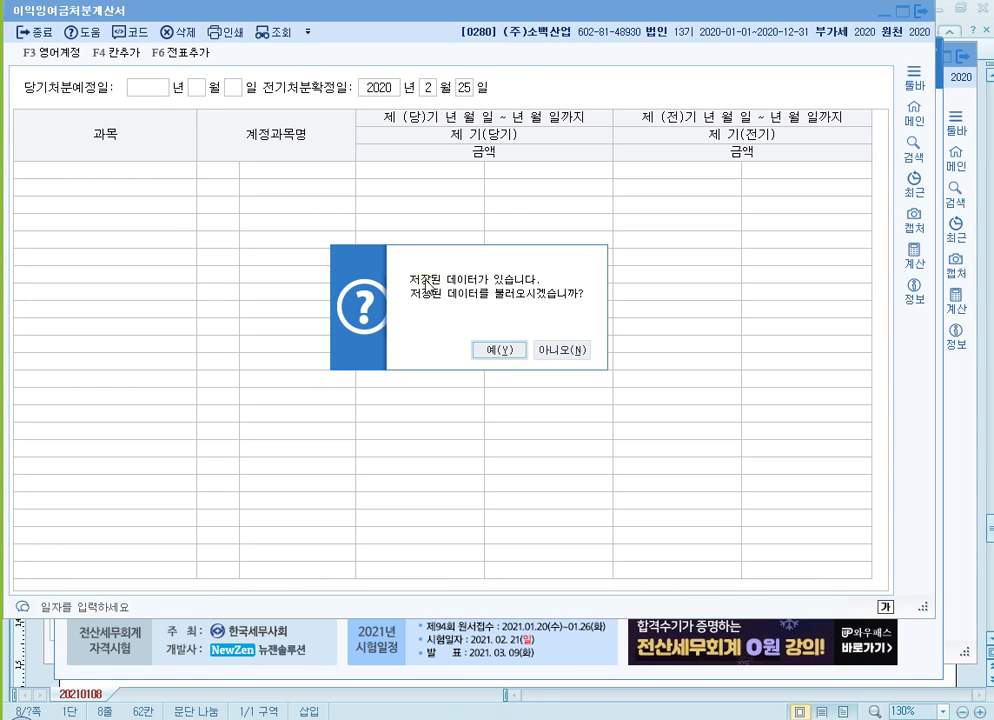
{"action": "key", "text": "y"}
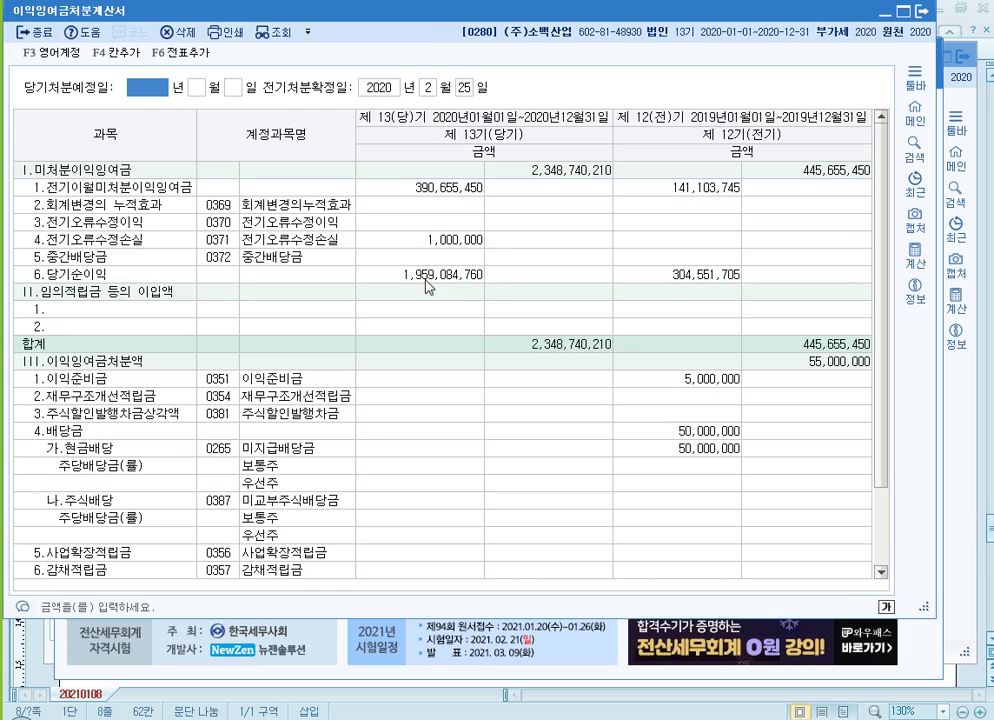
{"action": "left_click", "coordinate": [428, 247]}
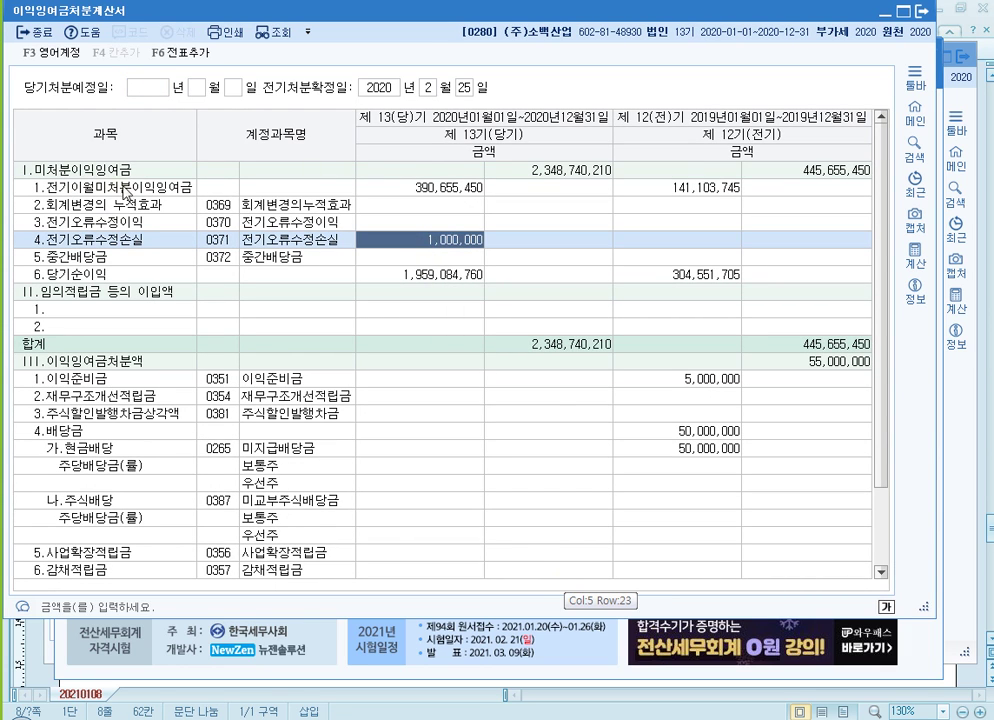
{"action": "left_click", "coordinate": [220, 240]}
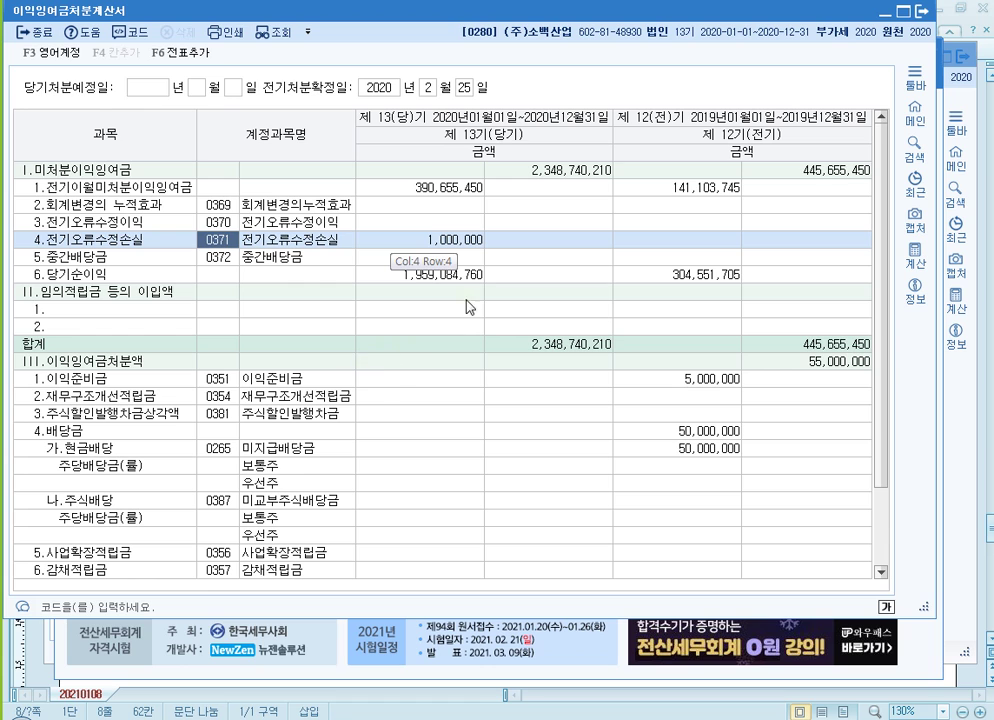
Switch back to the 20210108.hwp notes in Hangul and review the accounts and codes in the x2 correction entry
{"action": "key", "text": "alt+Tab"}
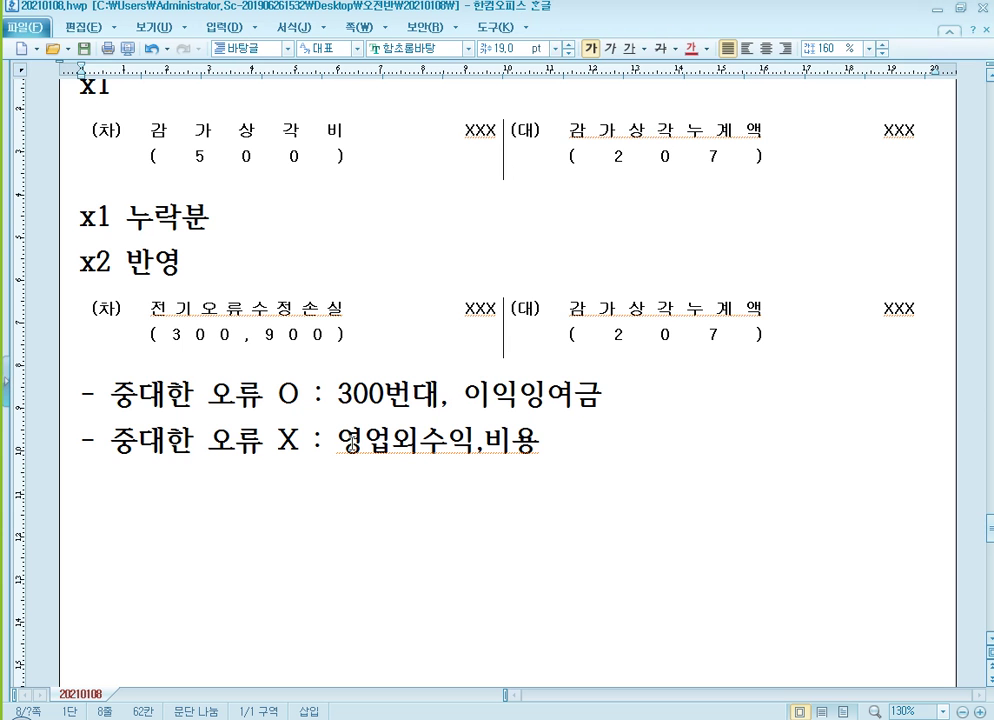
{"action": "left_click", "coordinate": [277, 310]}
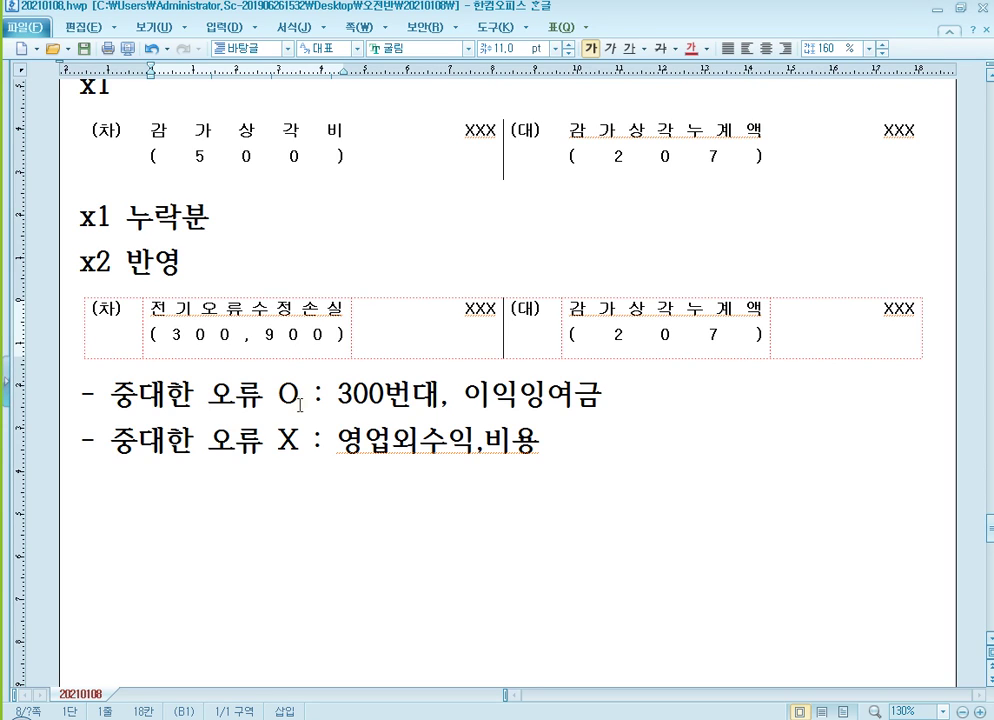
{"action": "left_click", "coordinate": [676, 321]}
{"action": "left_click", "coordinate": [654, 316]}
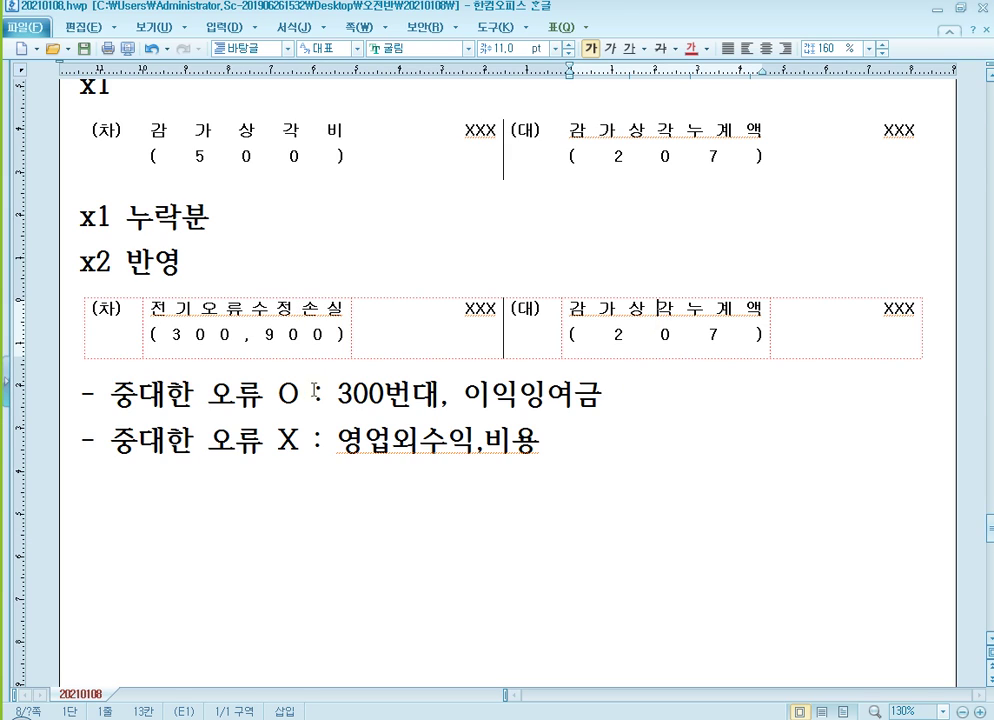
{"action": "left_click", "coordinate": [289, 334]}
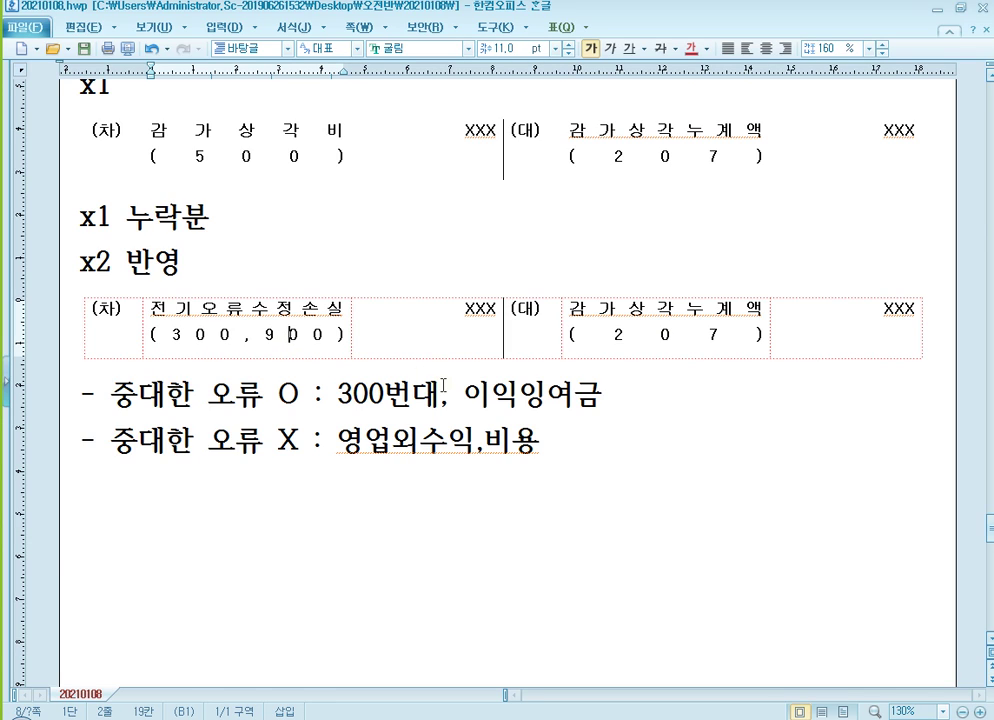